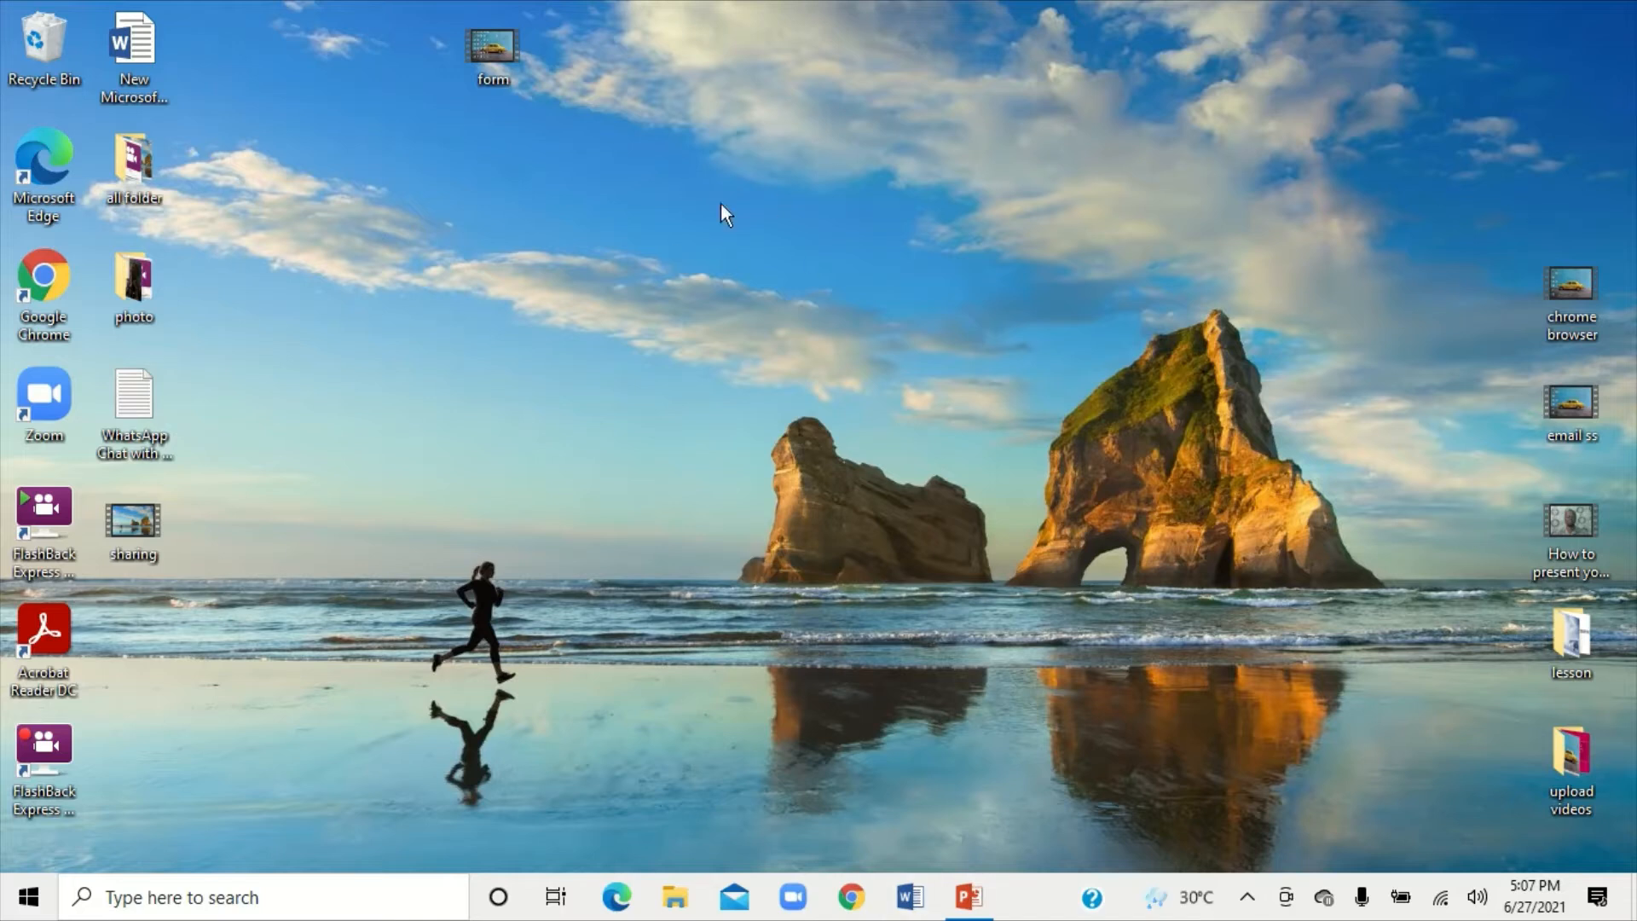
# - Create a new Microsoft Word document on the desktop, keeping its default name
pyautogui.rightClick(796, 205)
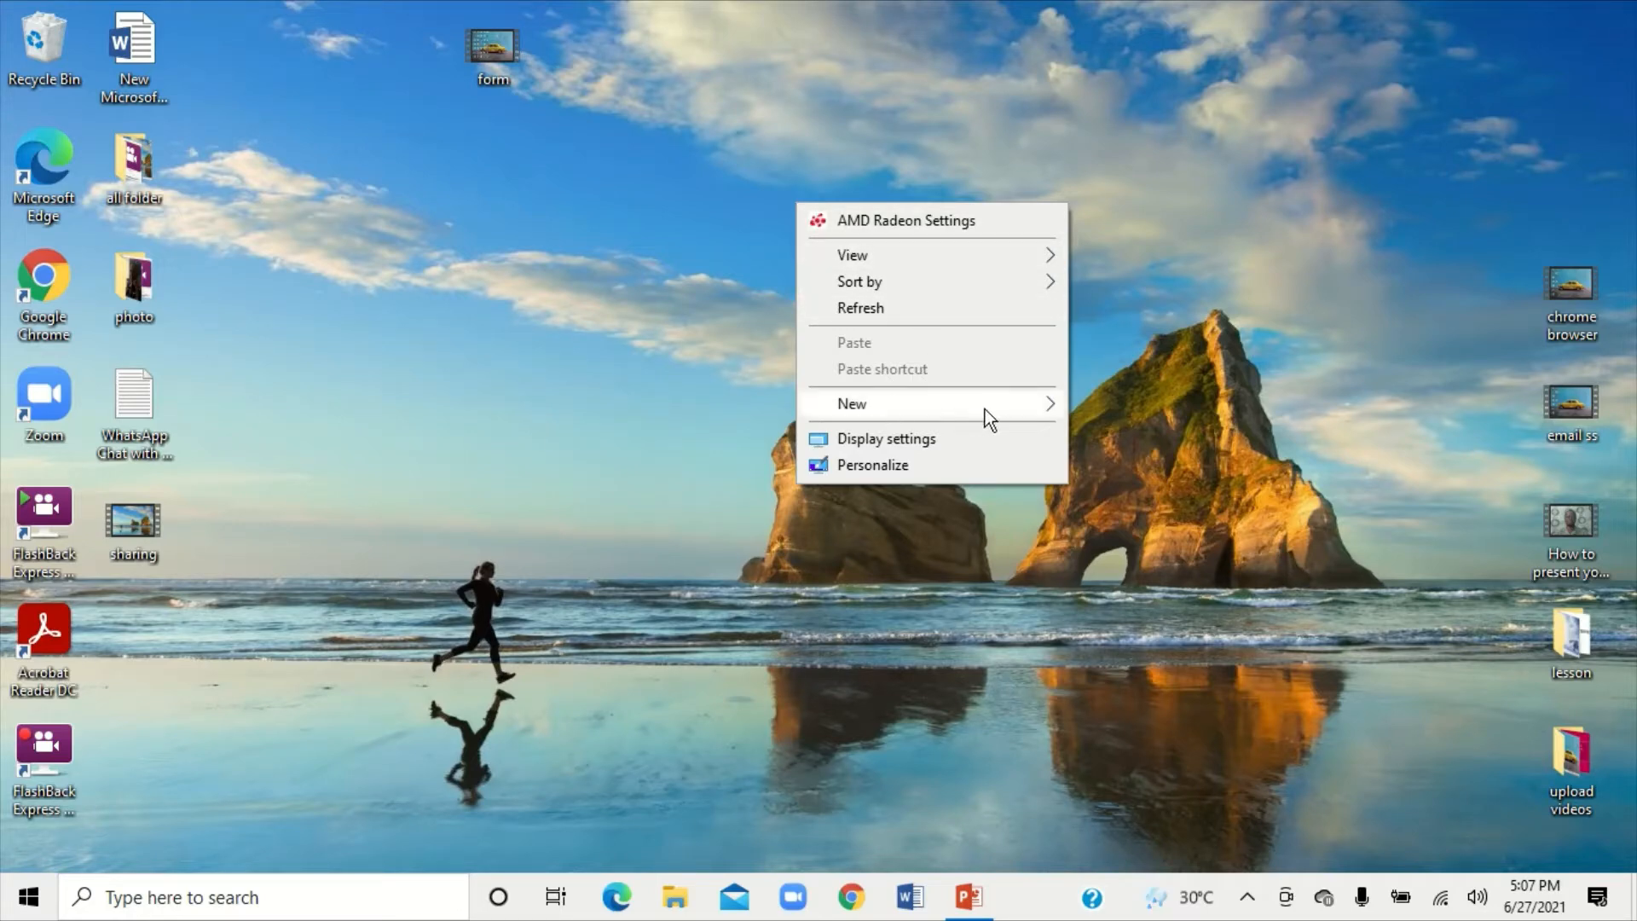
pyautogui.moveTo(1044, 411)
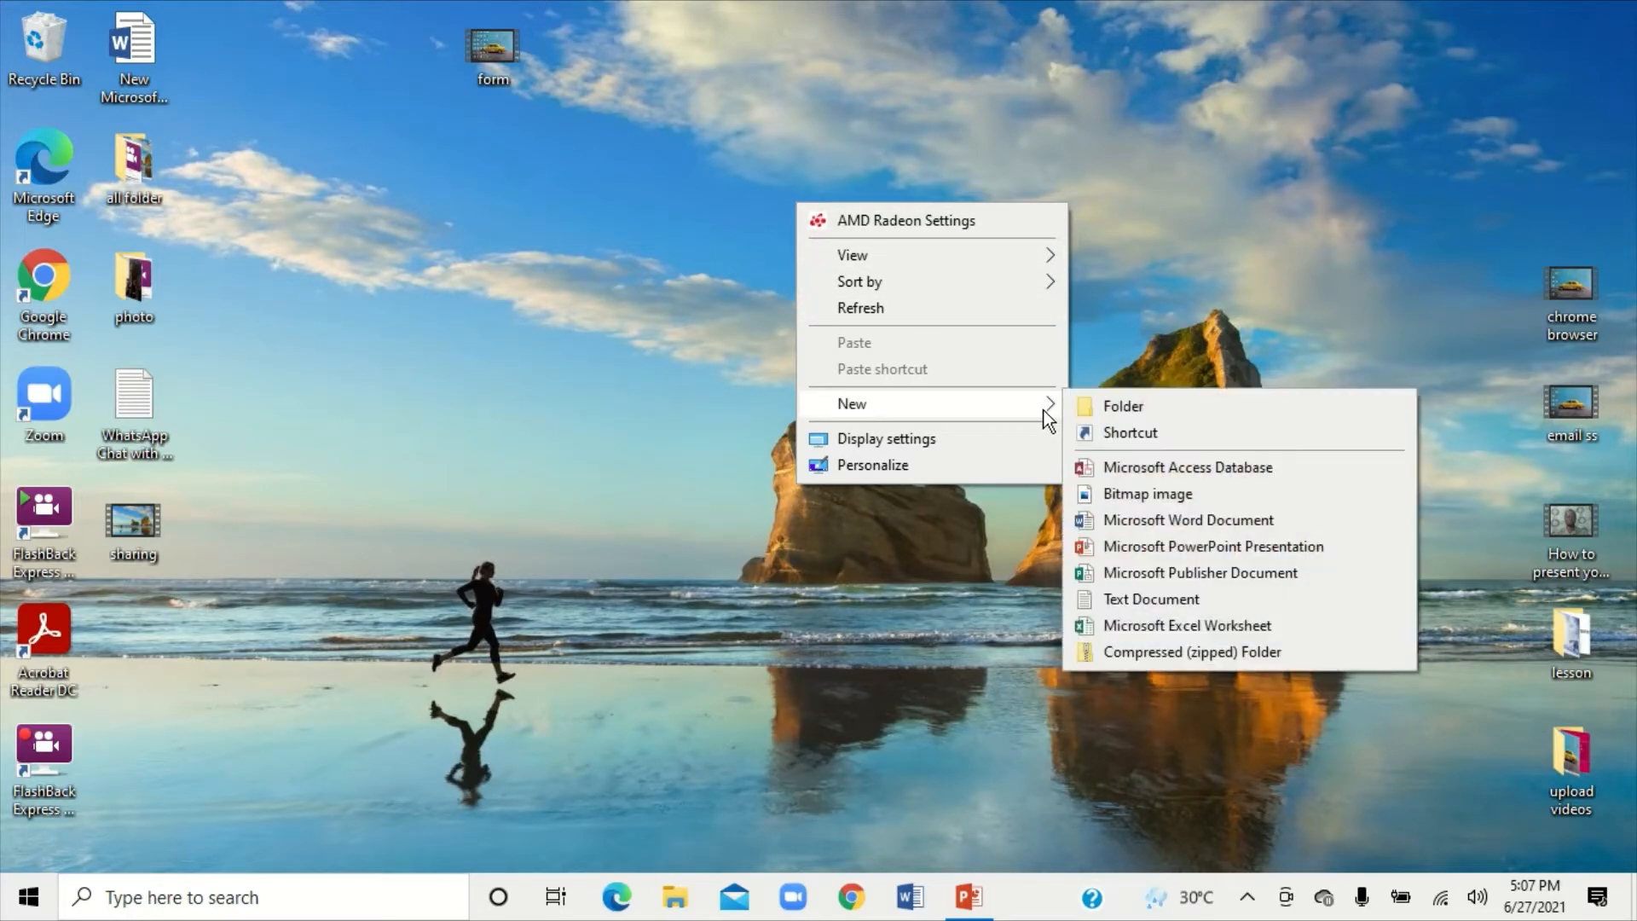
pyautogui.click(1159, 524)
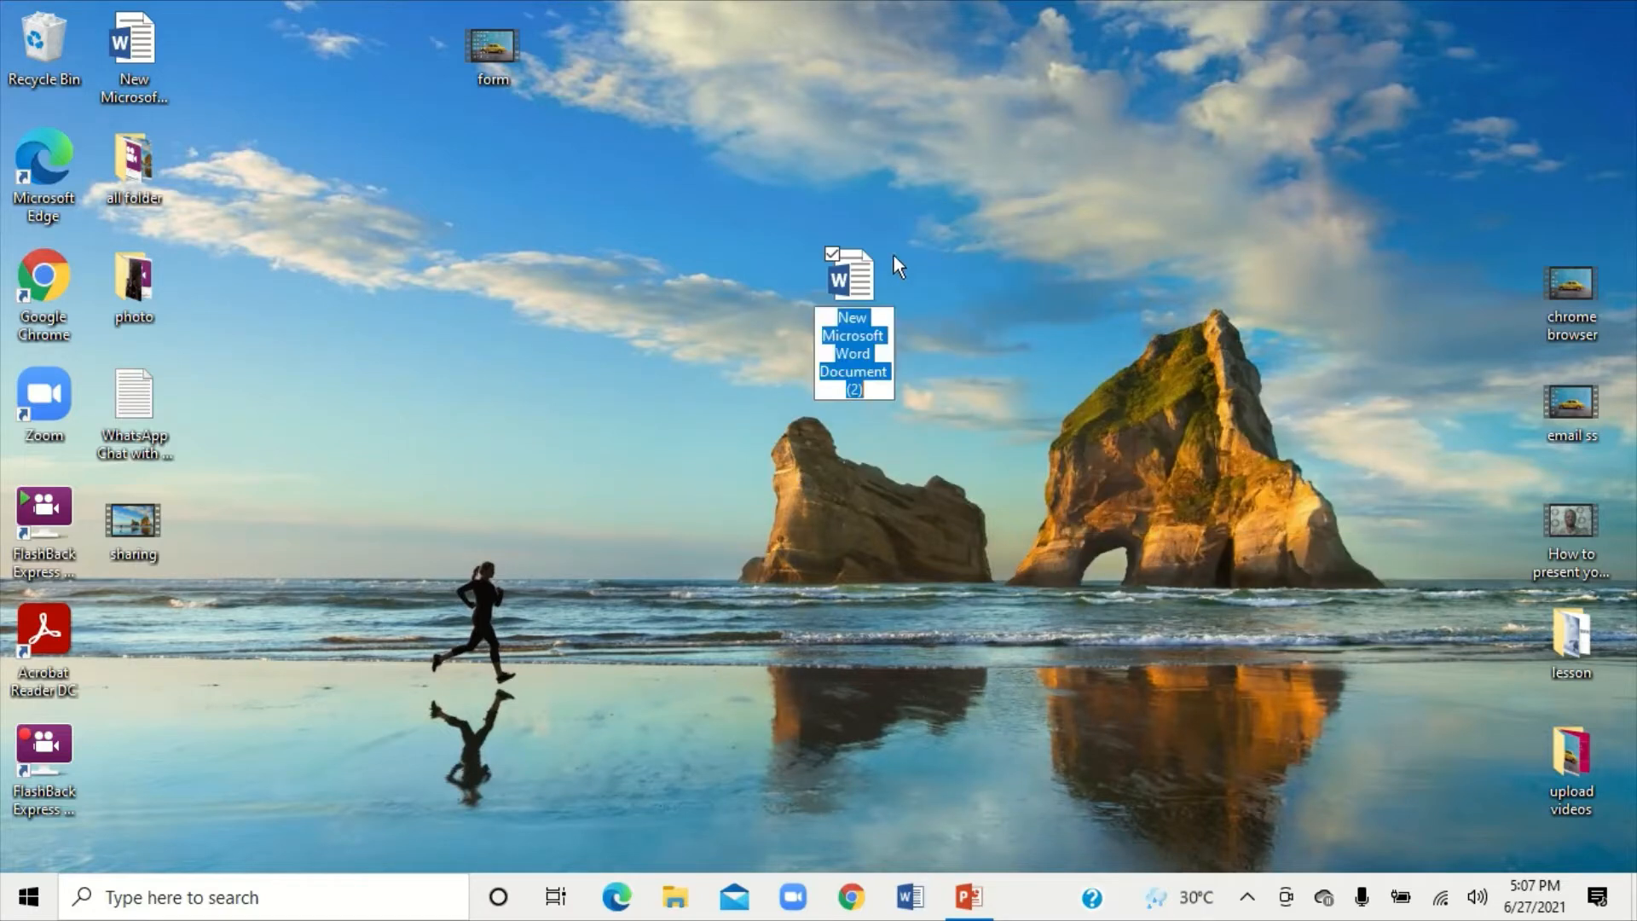
# - Open the new Word document from the desktop and dismiss the Office Activation Wizard
pyautogui.doubleClick(862, 281)
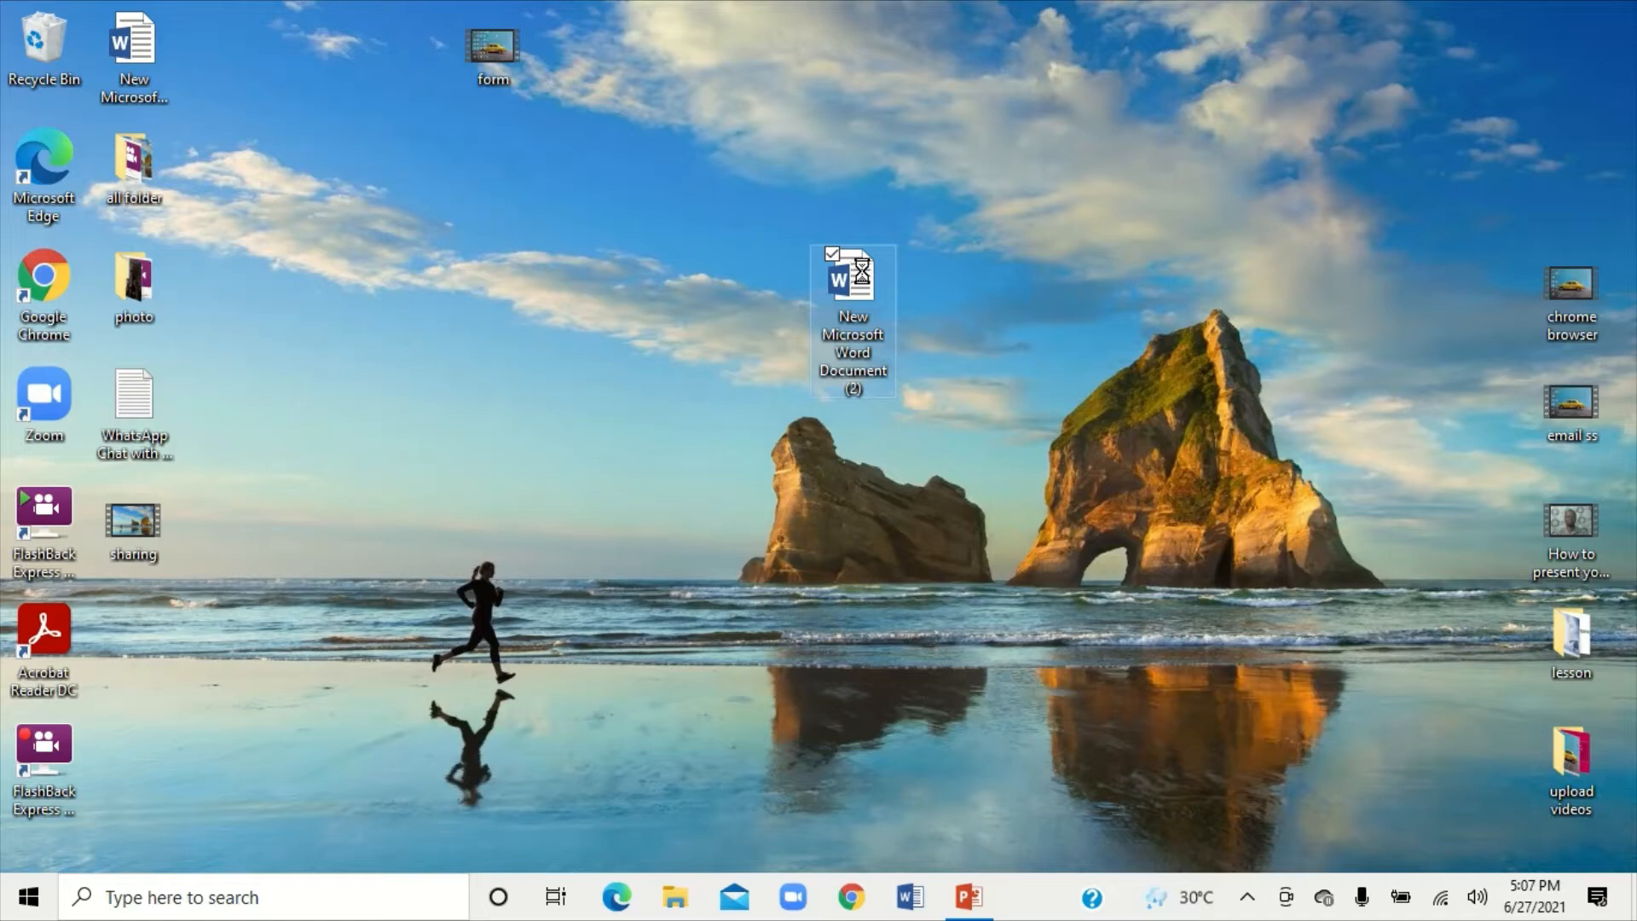
pyautogui.rightClick(868, 270)
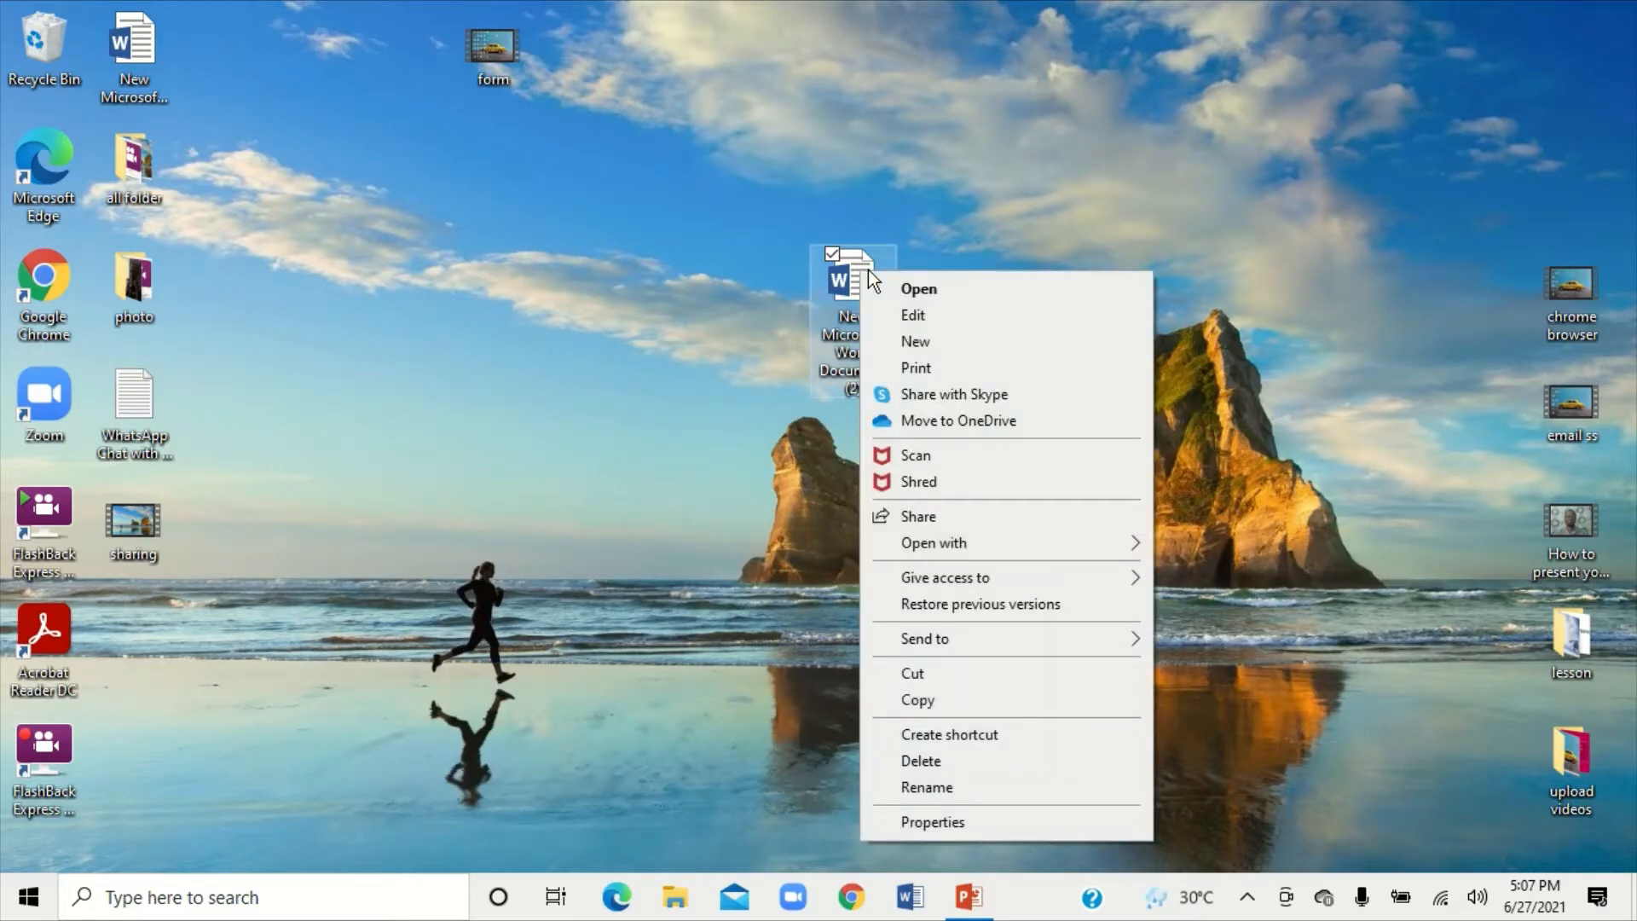
pyautogui.click(921, 297)
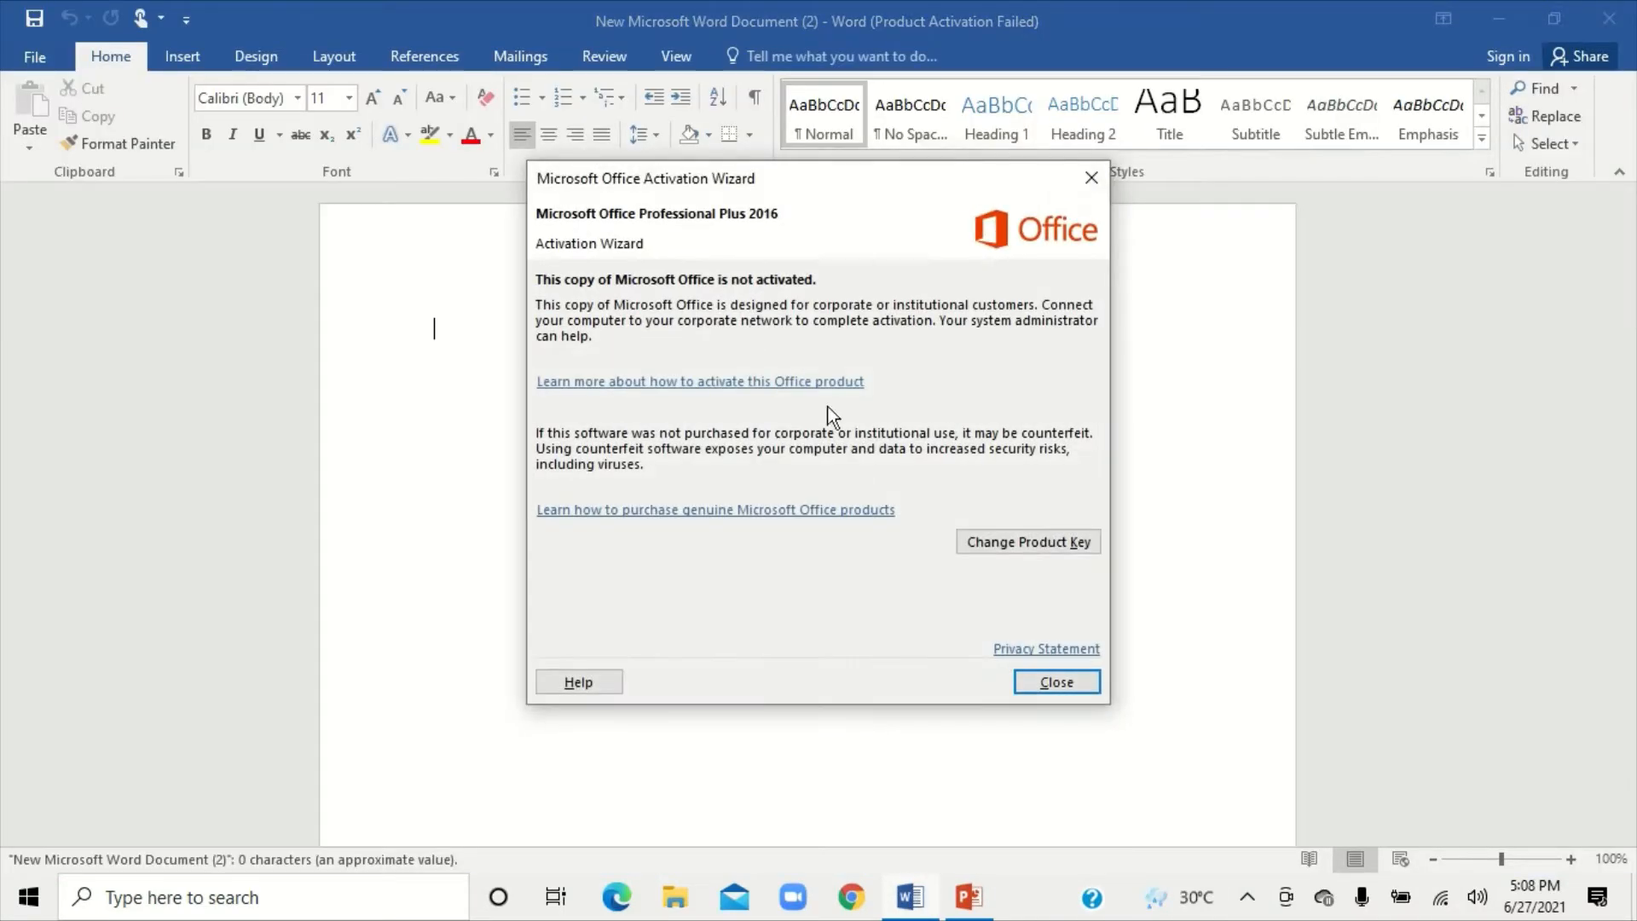
pyautogui.click(1085, 182)
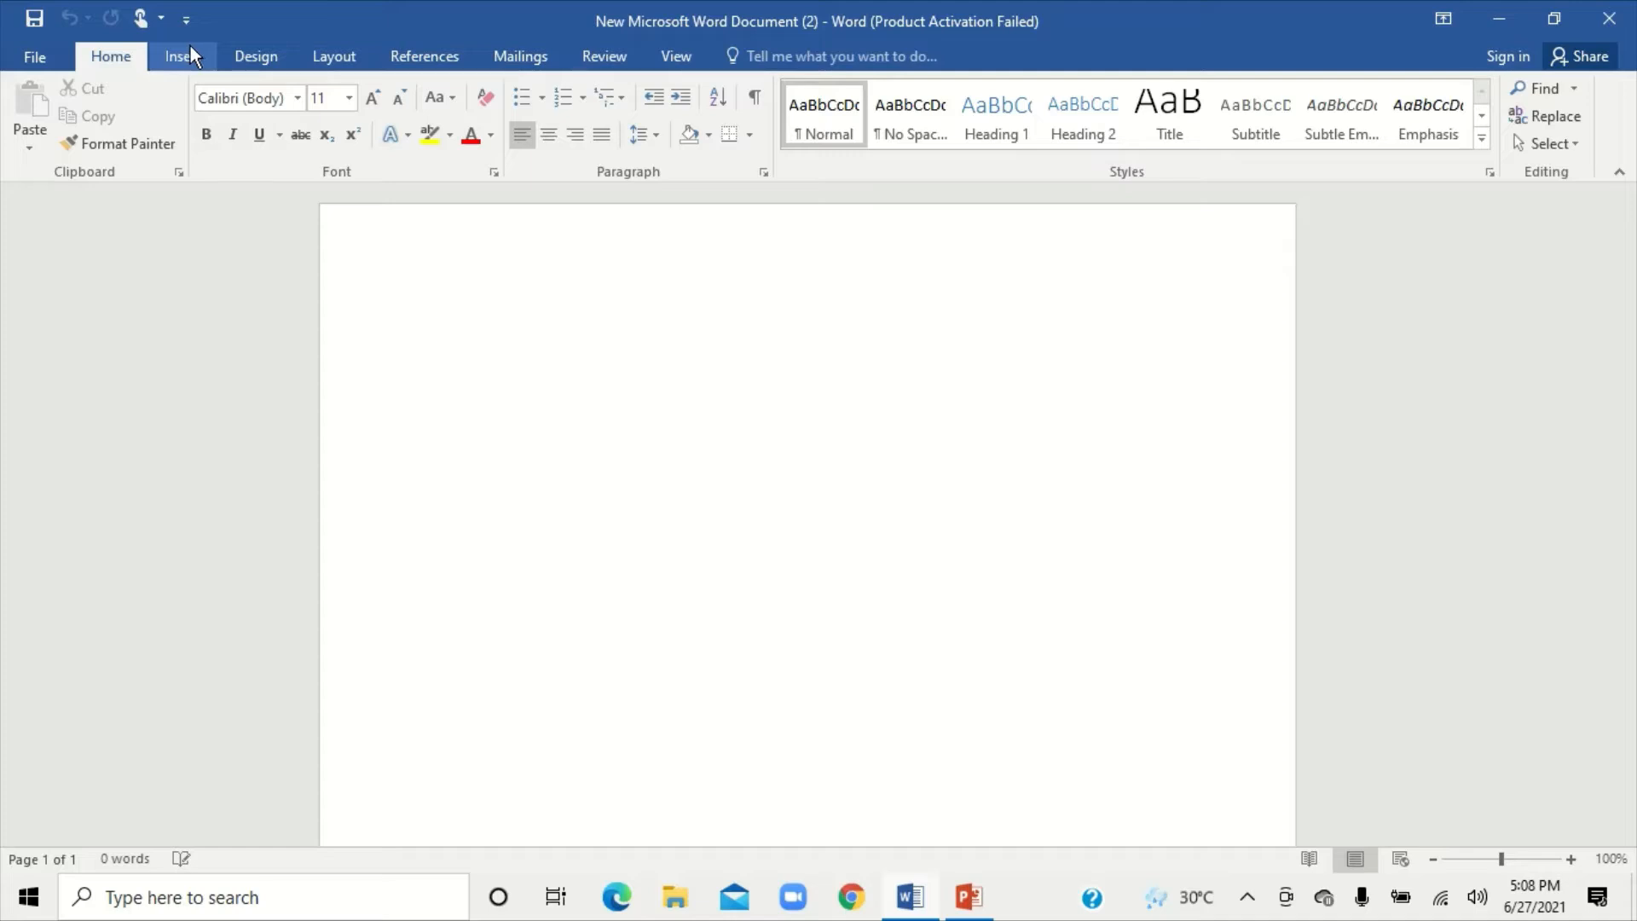
# - Insert a table with five columns and five rows, and add two blank lines below it
pyautogui.click(187, 61)
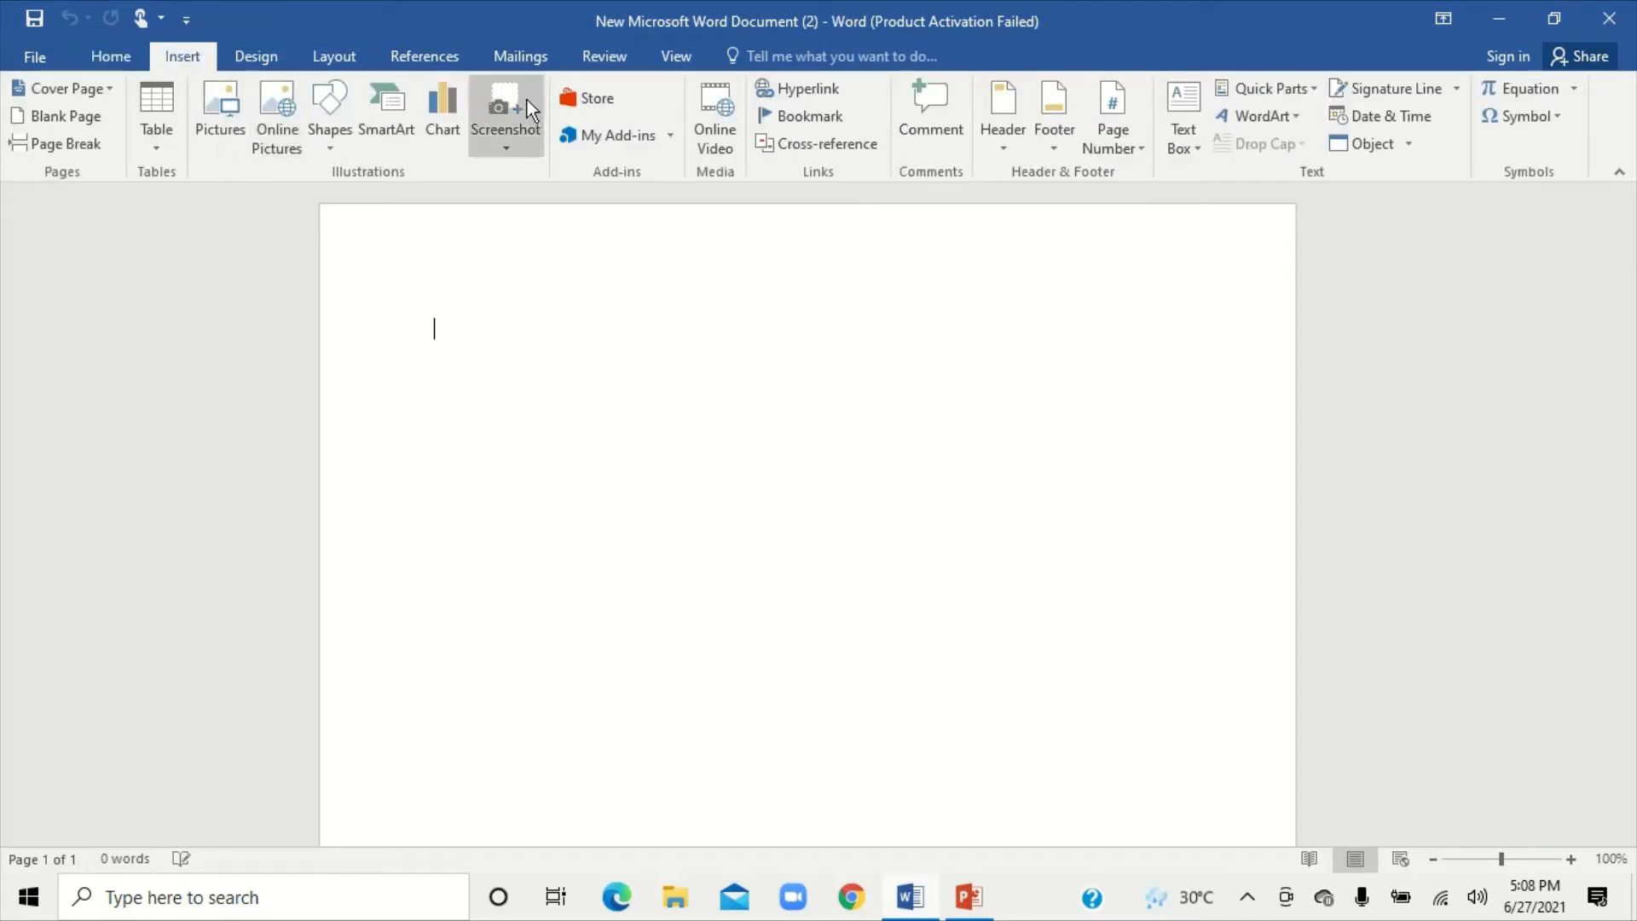
pyautogui.click(155, 152)
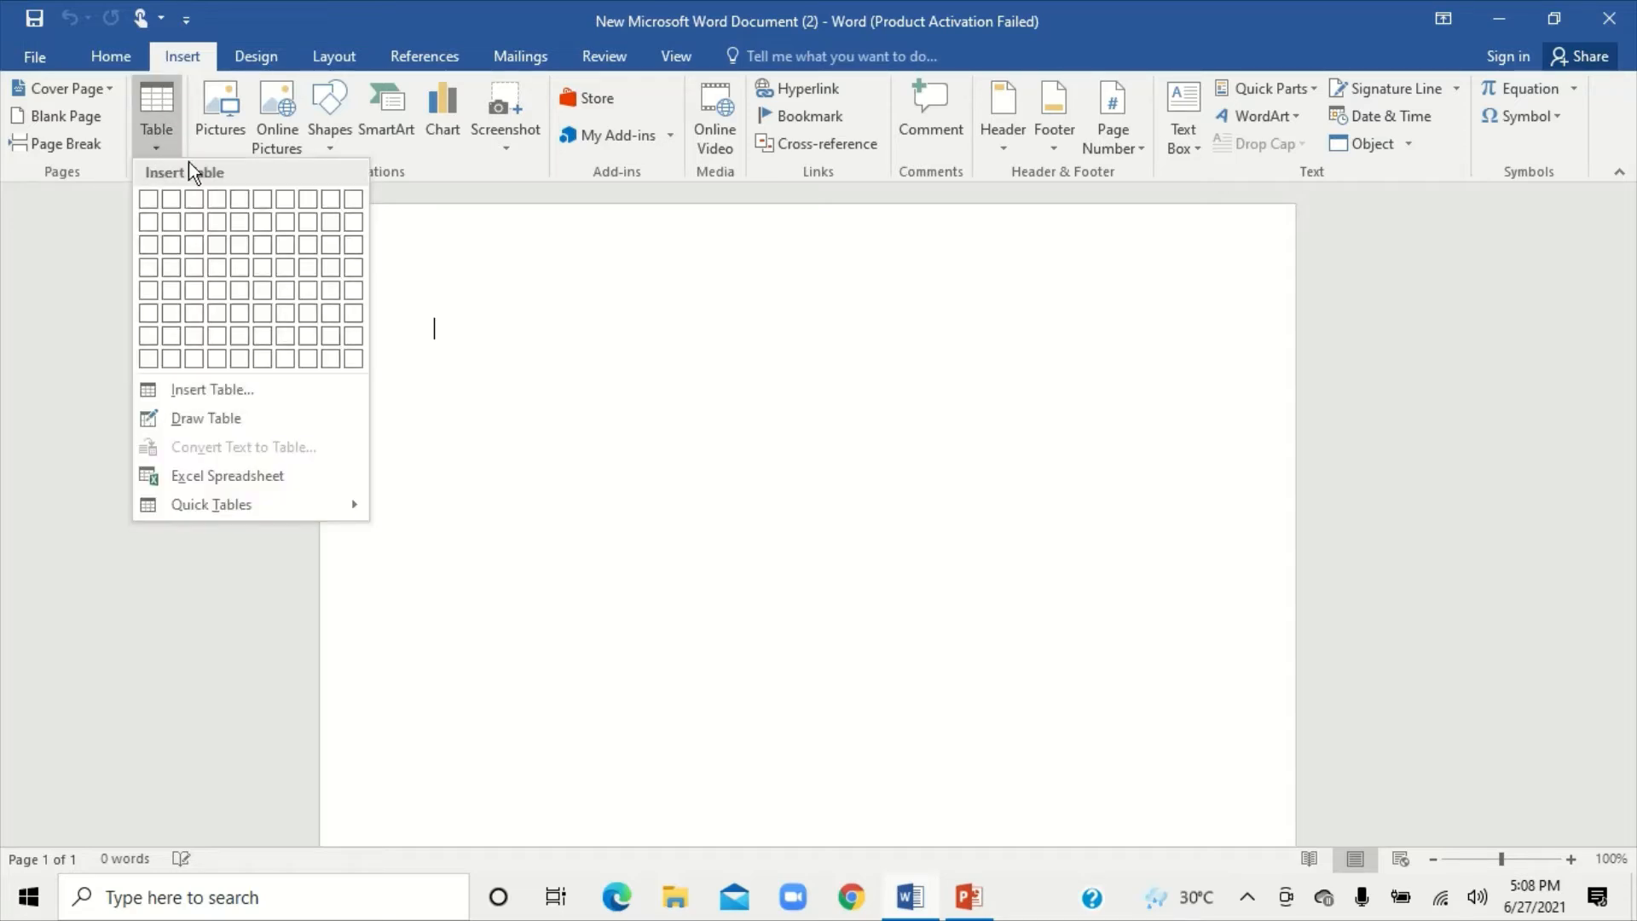
pyautogui.click(239, 298)
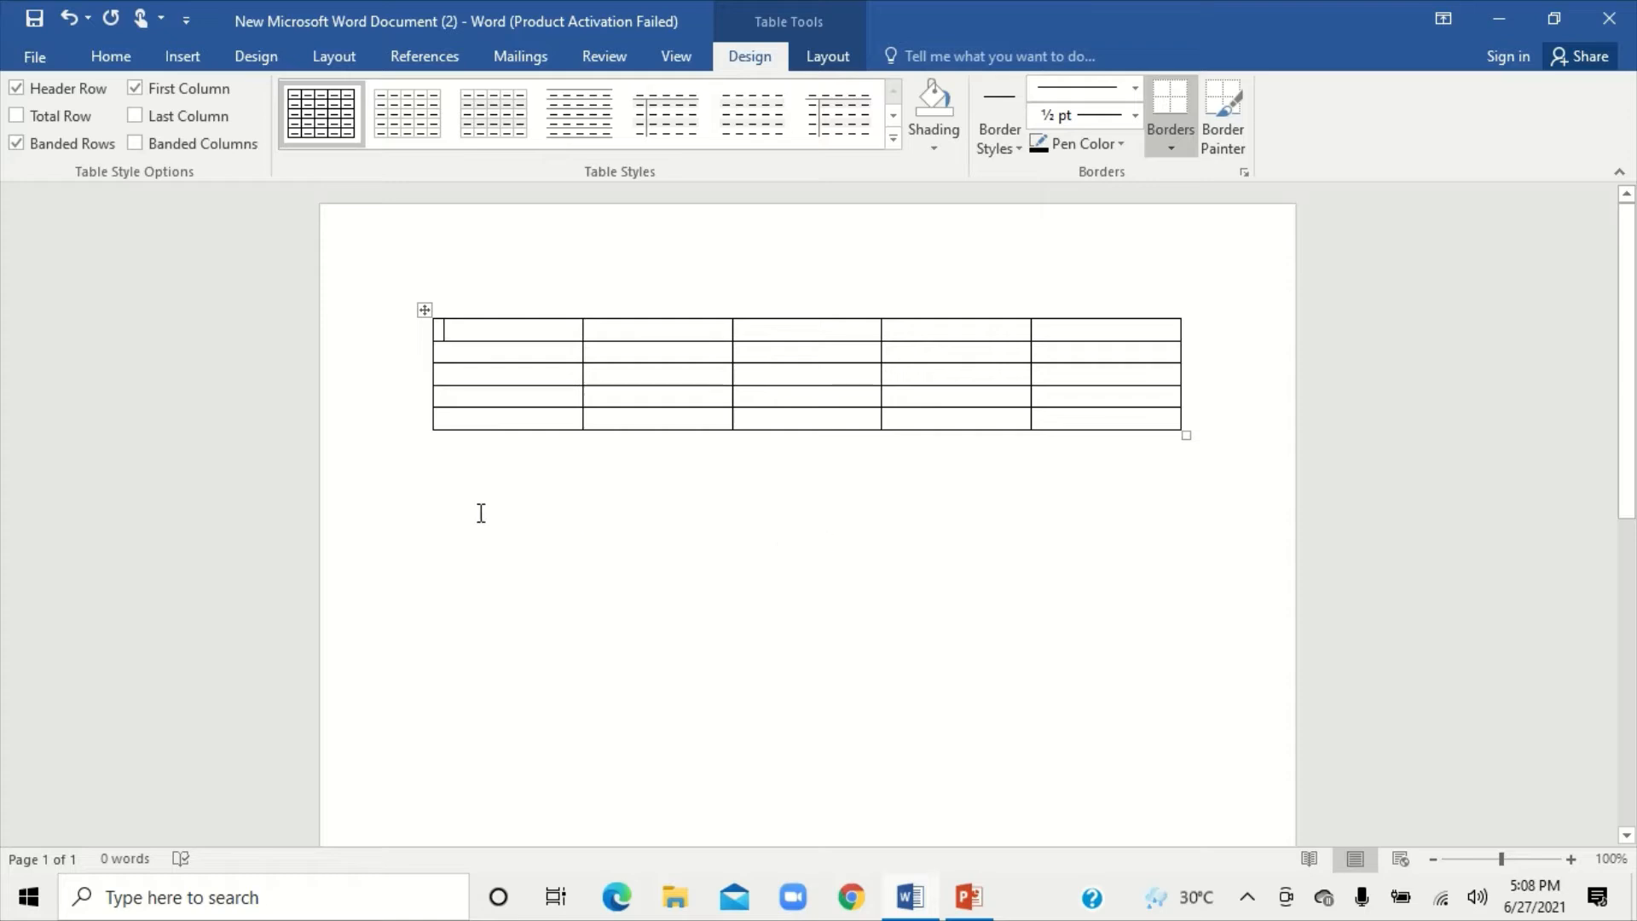
pyautogui.click(457, 466)
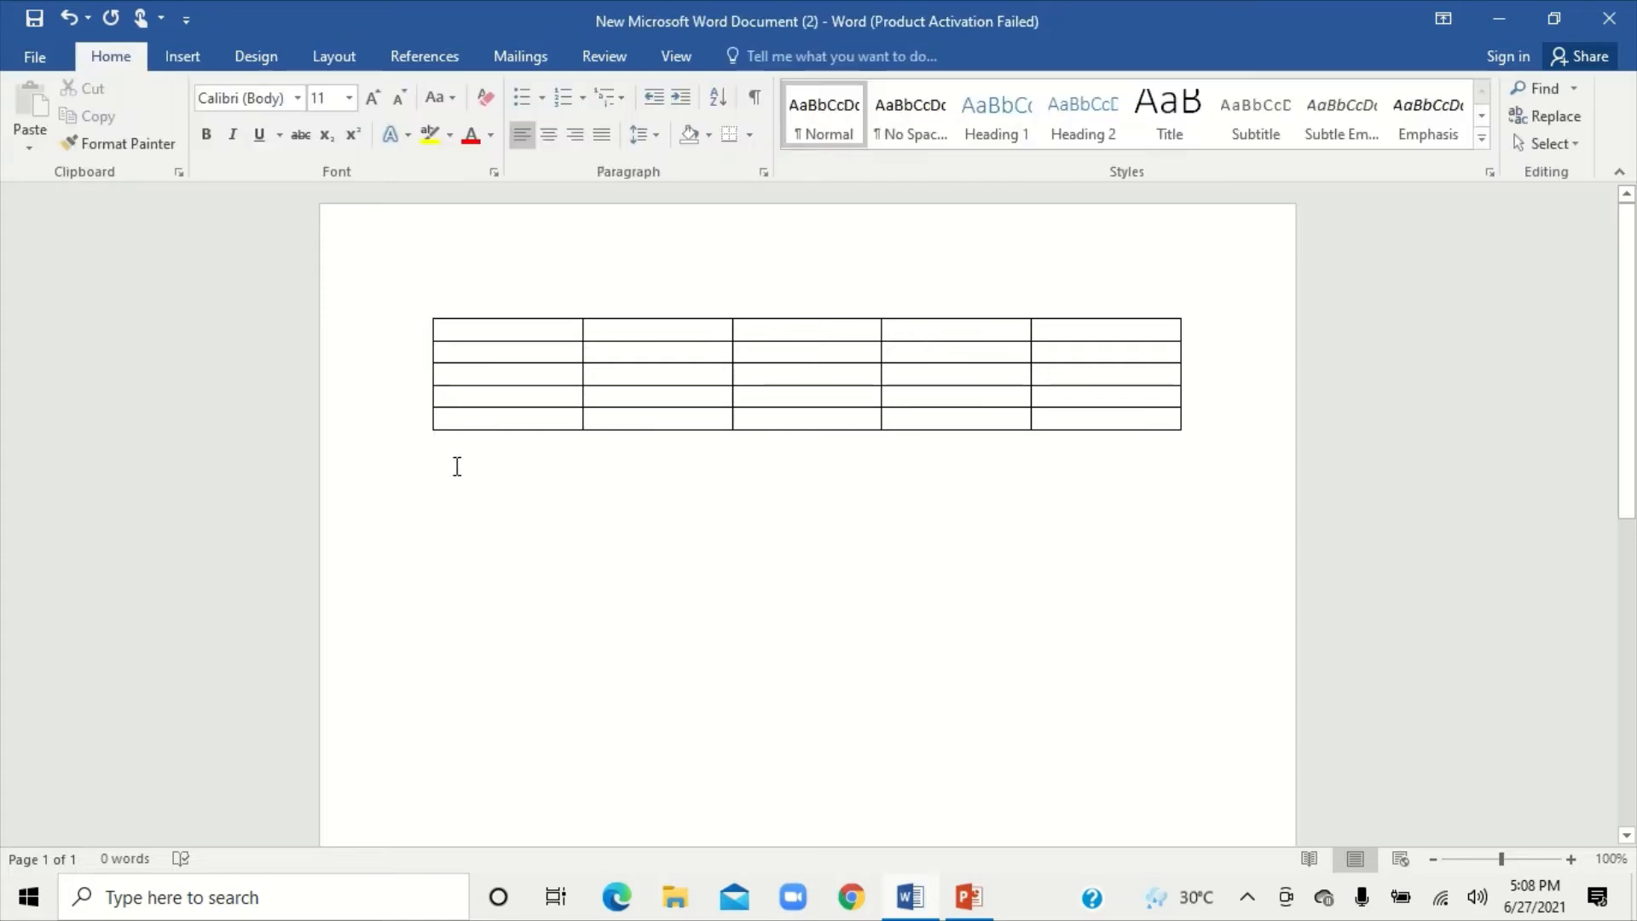
pyautogui.press('Return')
pyautogui.press('Return')
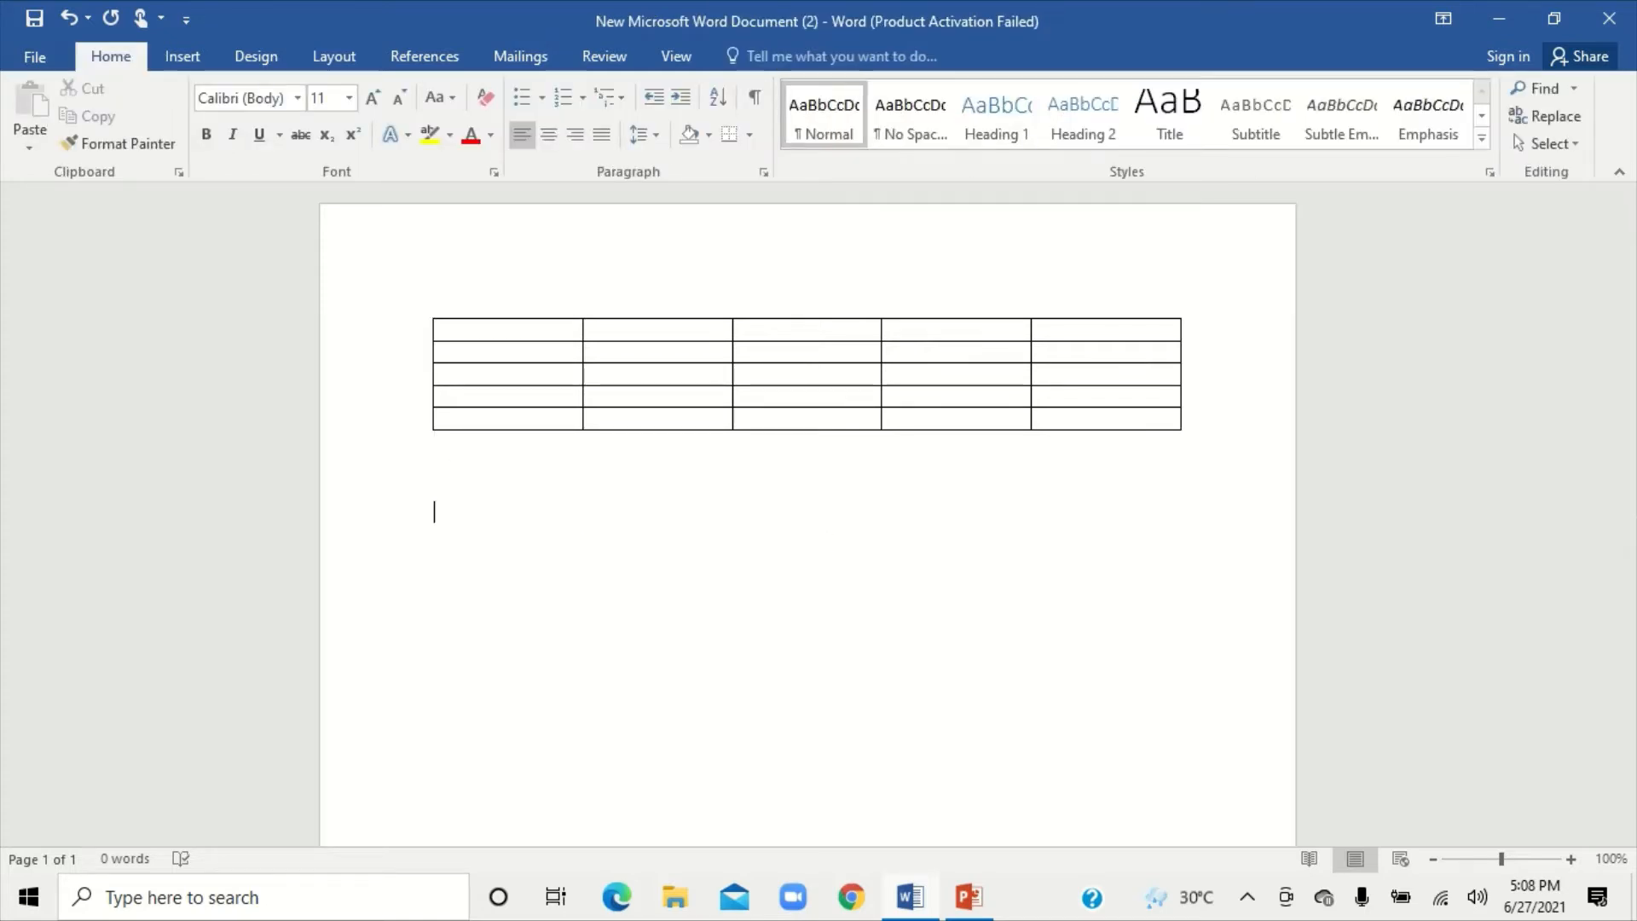
# - Insert a second table below the first by specifying five columns and six rows with automatic fixed column width
pyautogui.click(182, 59)
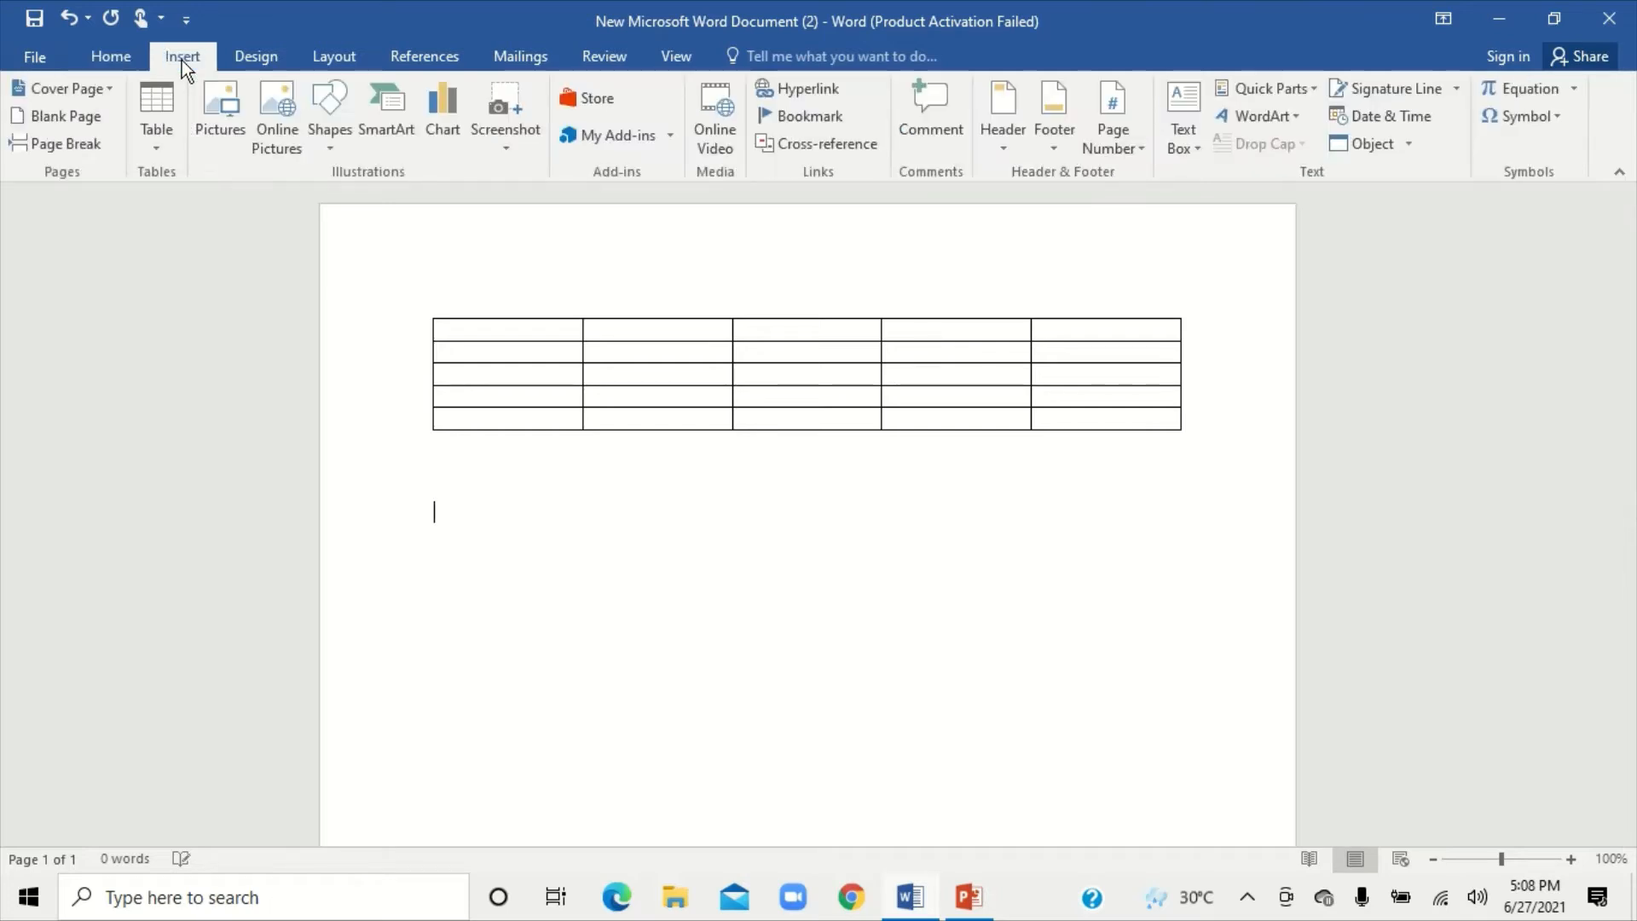
pyautogui.click(161, 147)
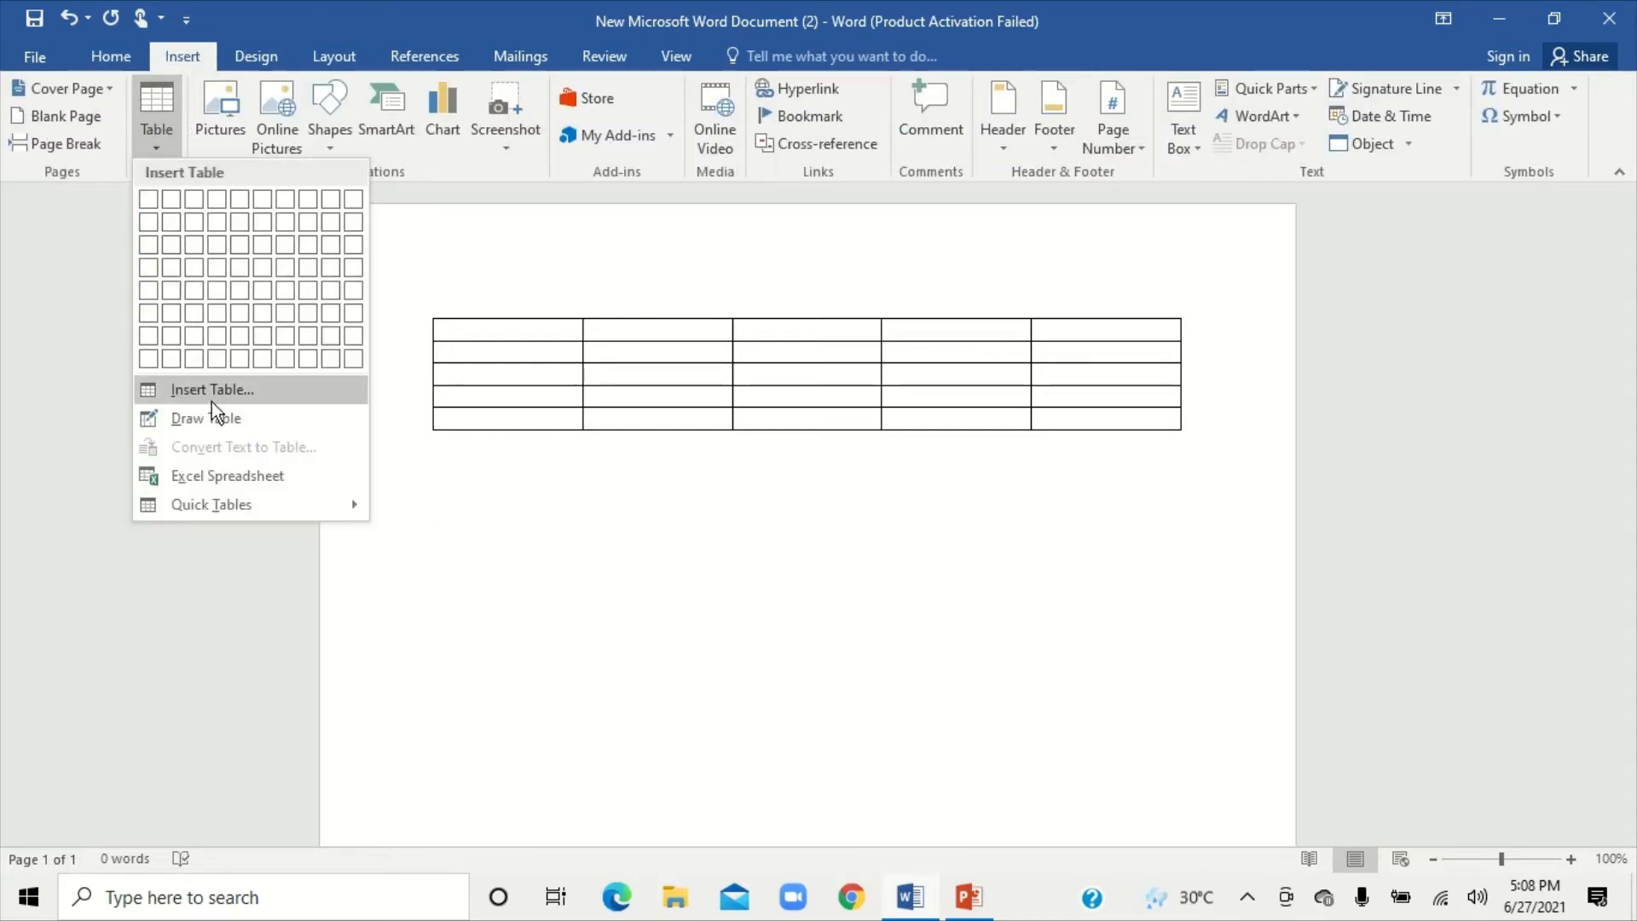
pyautogui.click(198, 393)
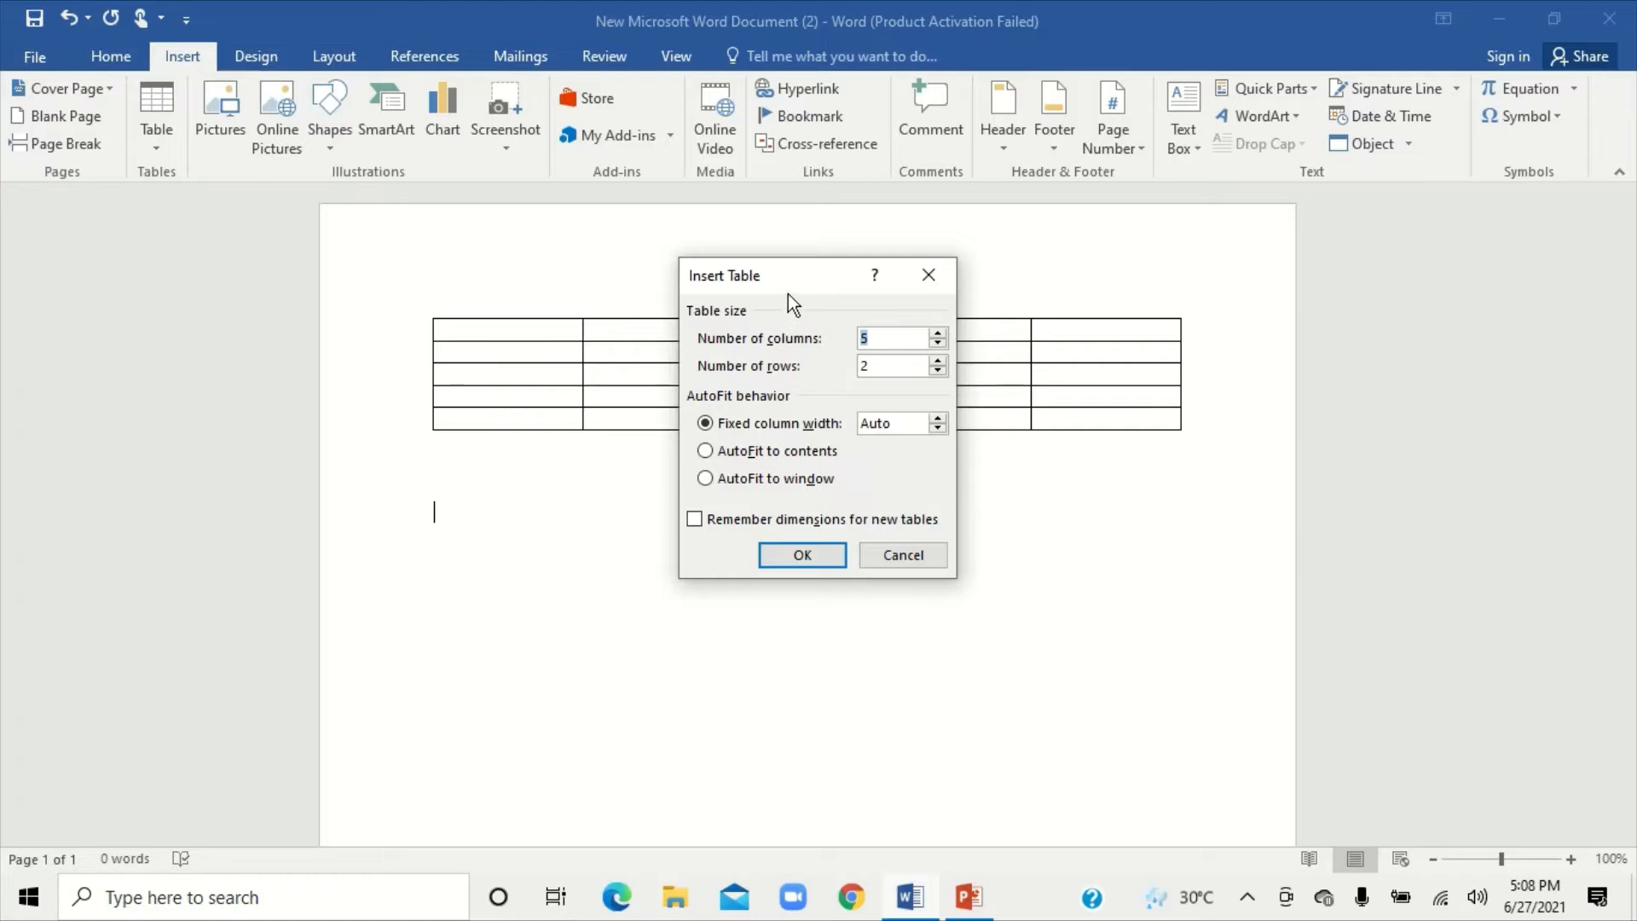
pyautogui.moveTo(819, 297); pyautogui.dragTo(765, 373)
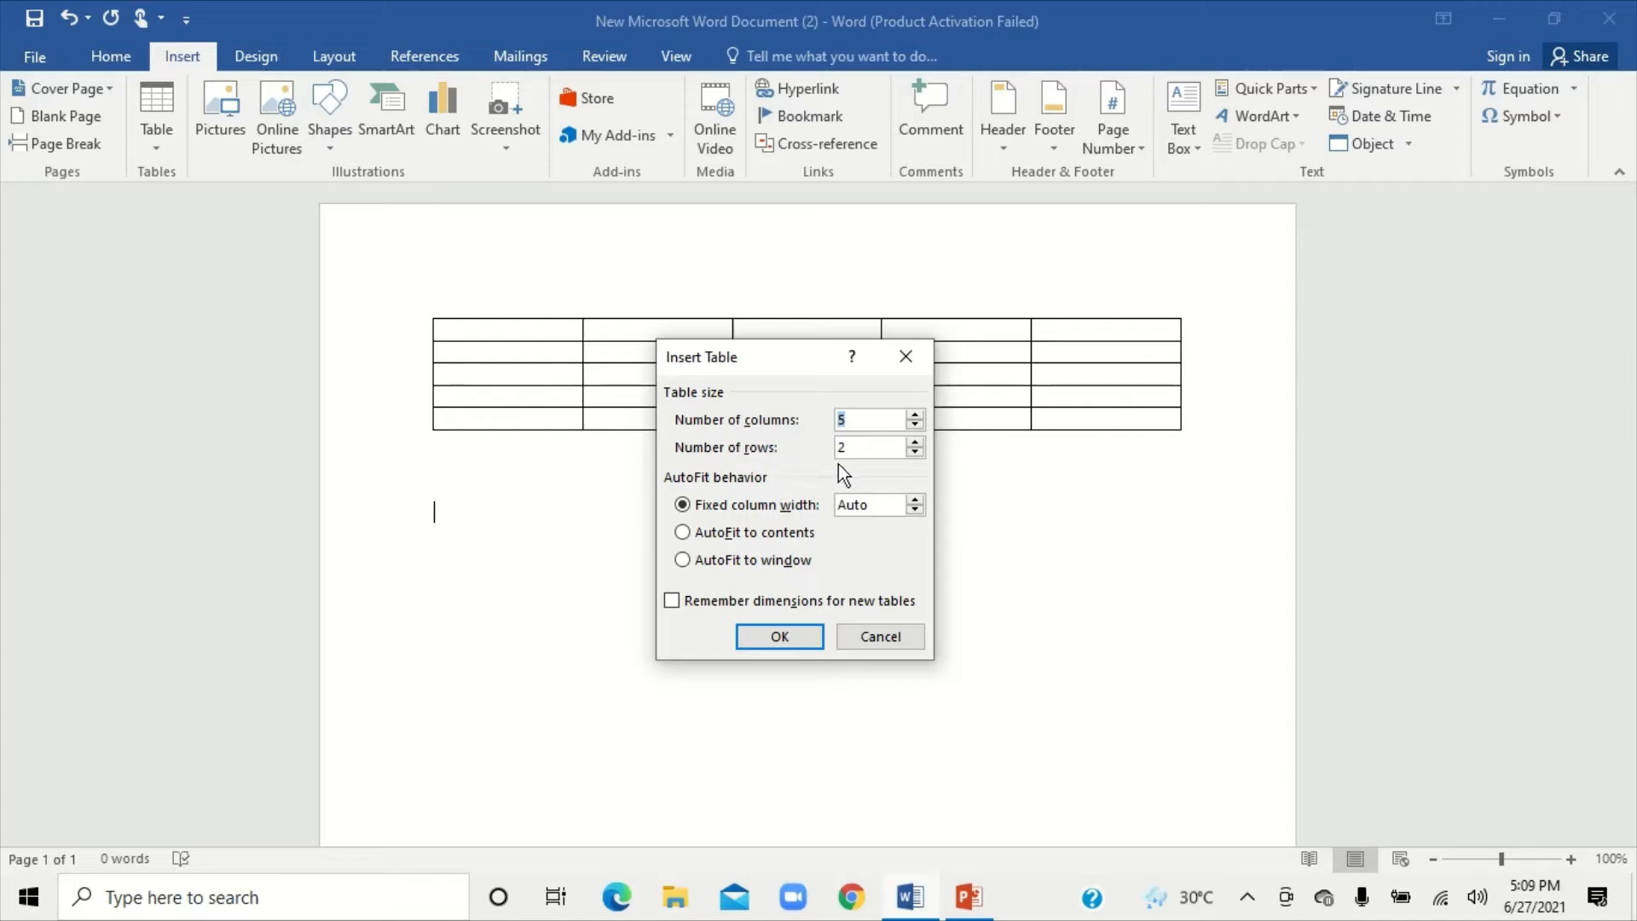
pyautogui.click(914, 442)
pyautogui.click(778, 641)
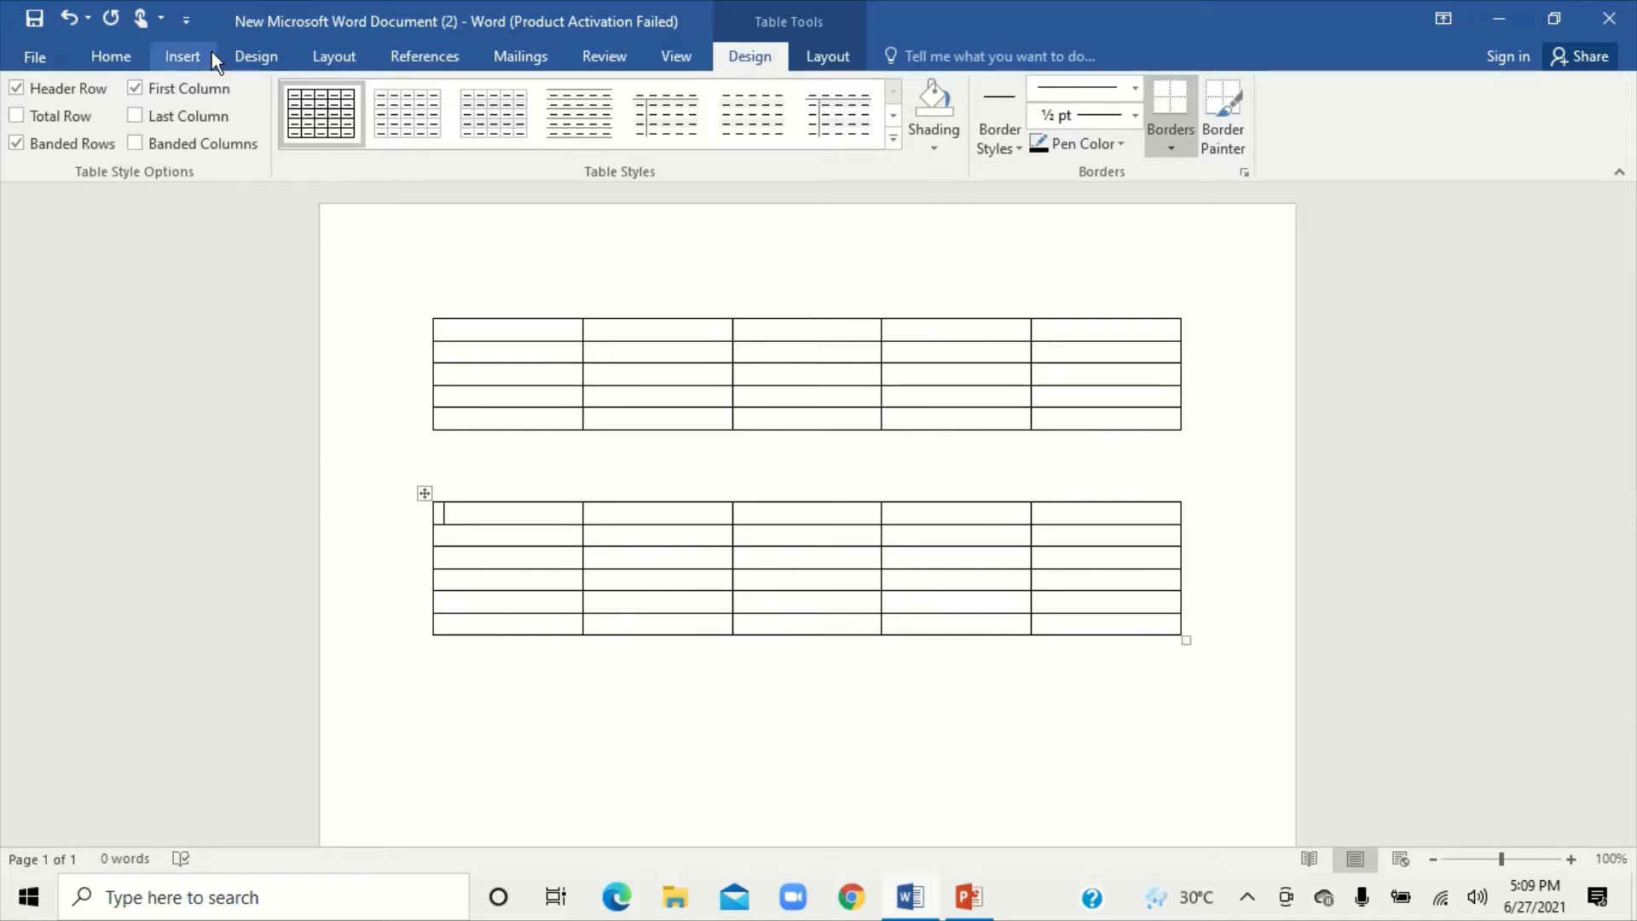
# - Draw the outer frame of a third table below the second one, about 6.28" wide and 1.42" high
pyautogui.click(184, 58)
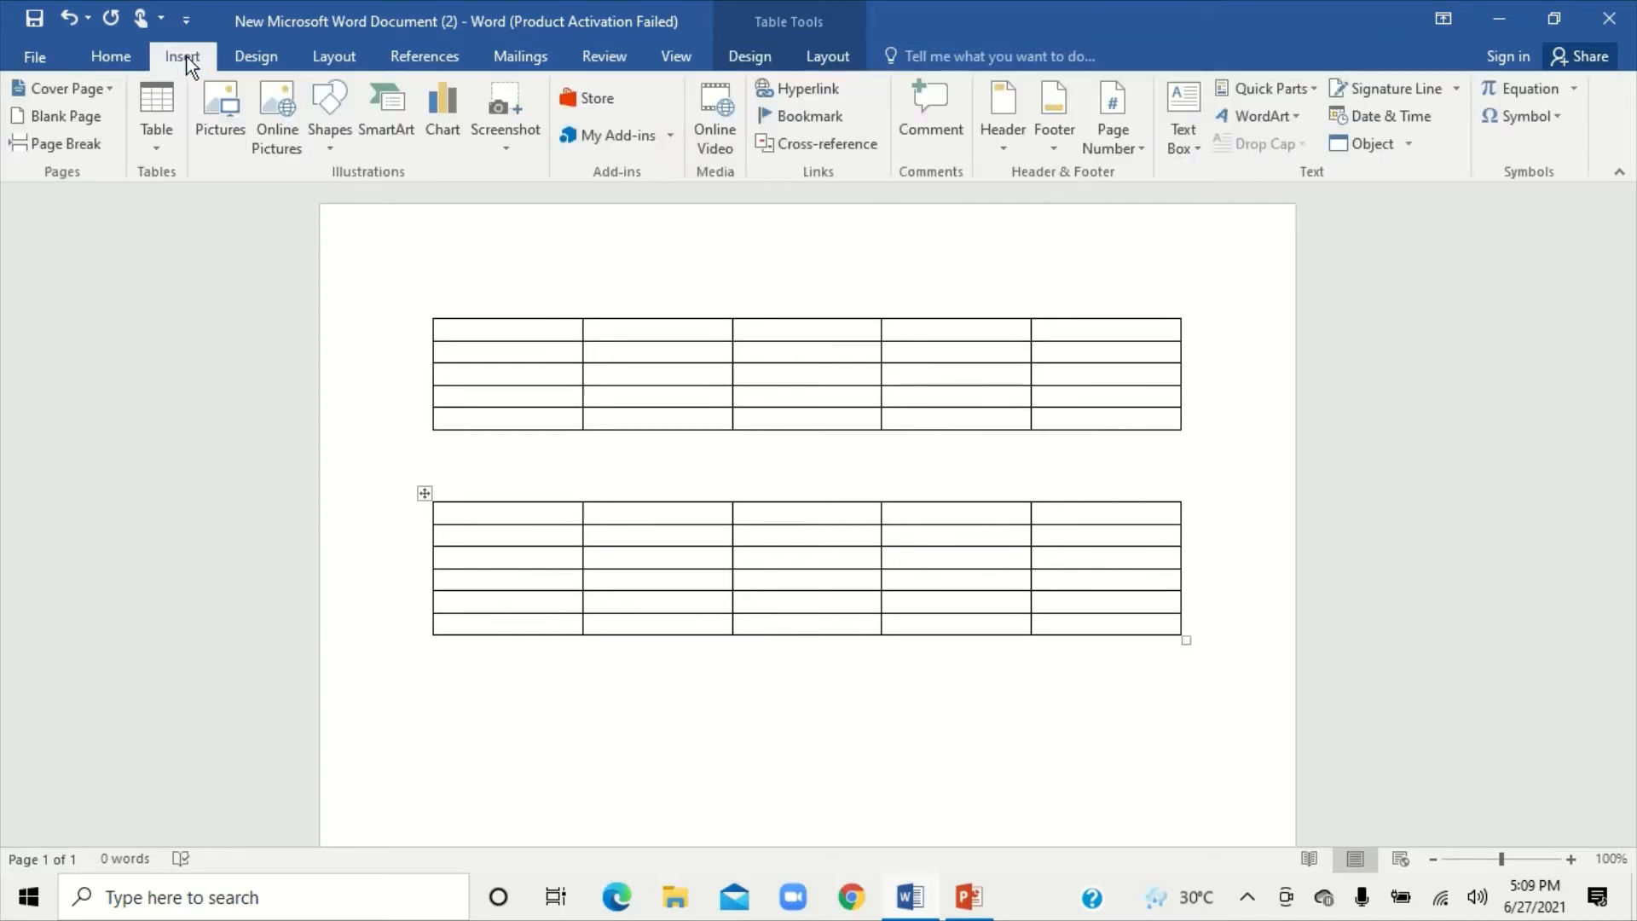
pyautogui.click(162, 146)
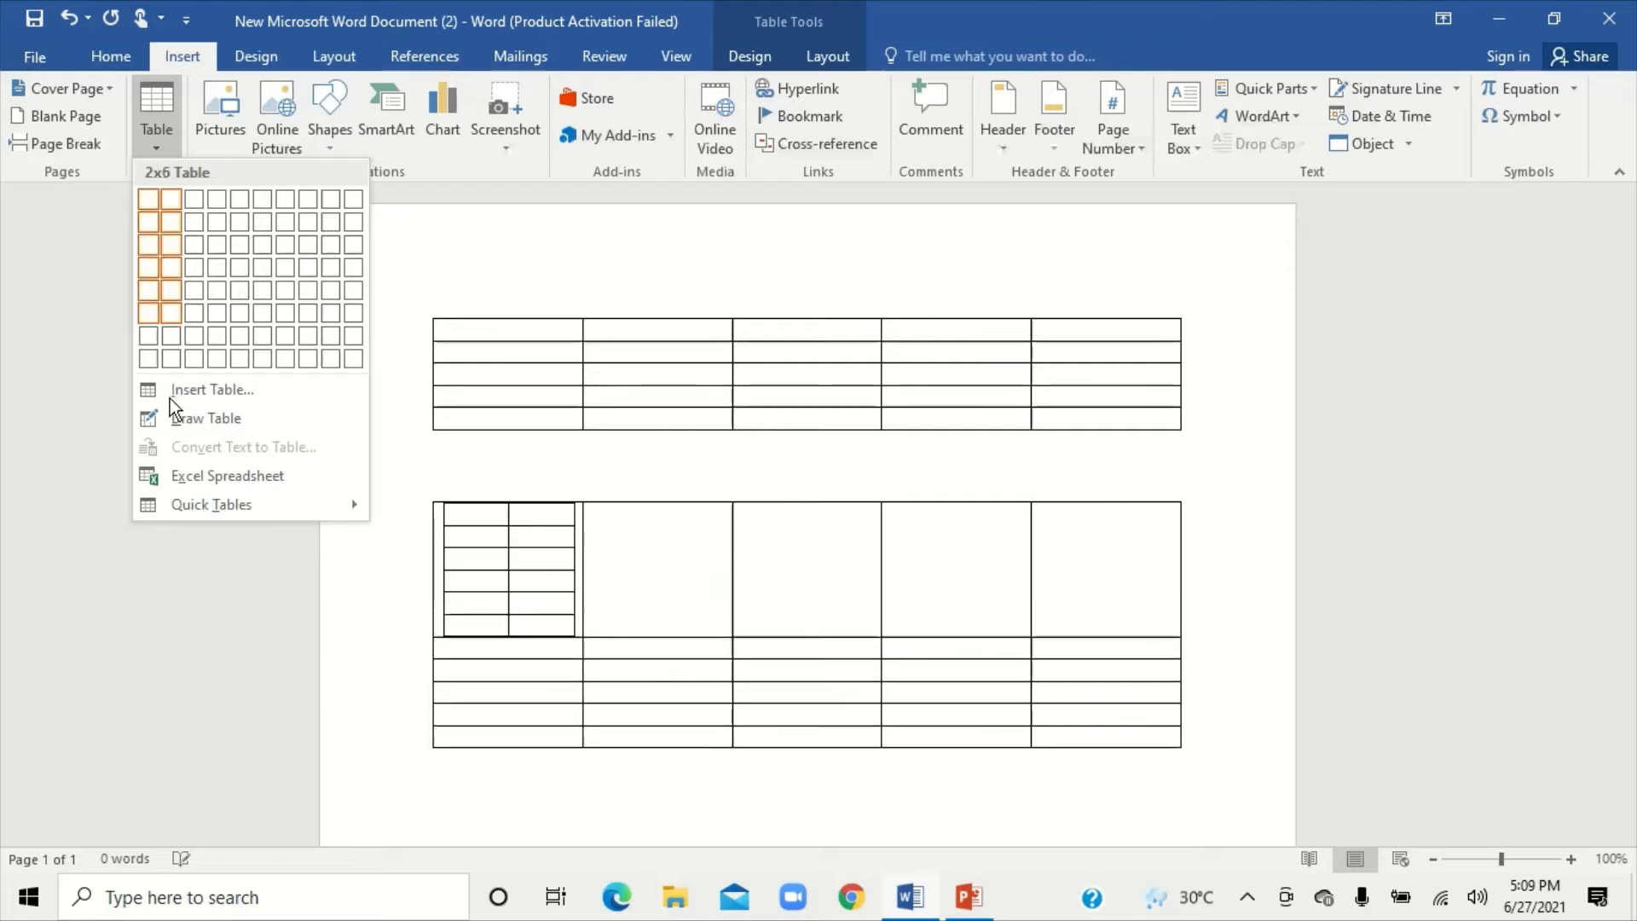
pyautogui.click(181, 420)
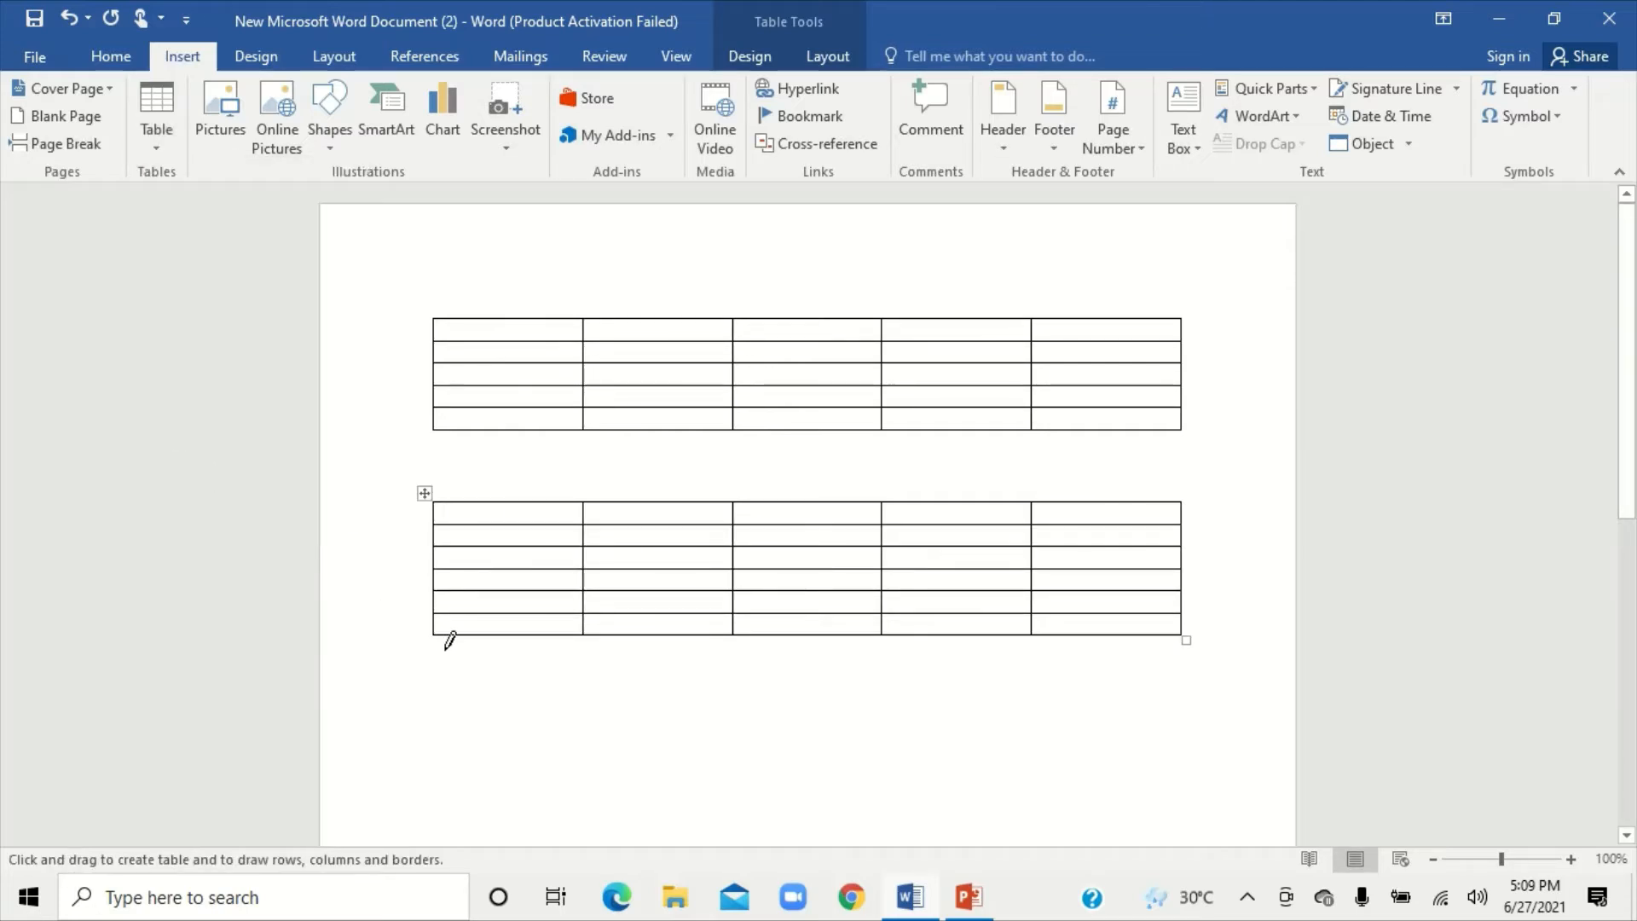
pyautogui.moveTo(461, 671)
pyautogui.mouseDown()
pyautogui.moveTo(573, 749)
pyautogui.moveTo(1182, 836)
pyautogui.mouseUp()
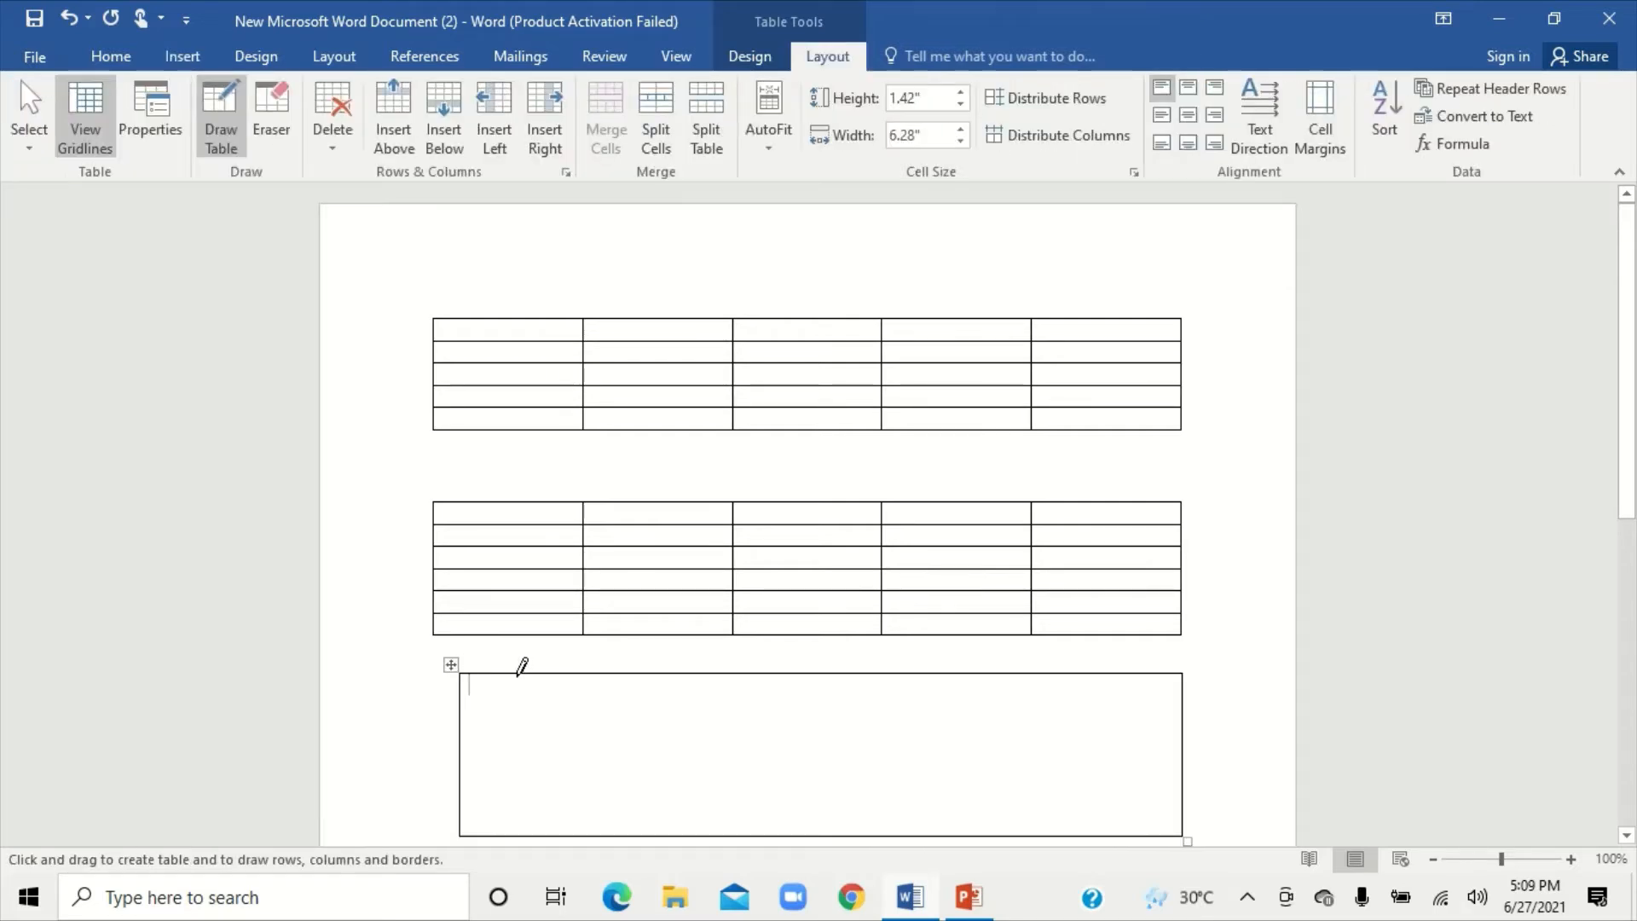
# - Divide the drawn table into seven columns with six vertical lines, undoing any stray boxes drawn along the way
pyautogui.moveTo(518, 675); pyautogui.dragTo(516, 797)
pyautogui.moveTo(602, 661); pyautogui.dragTo(606, 840)
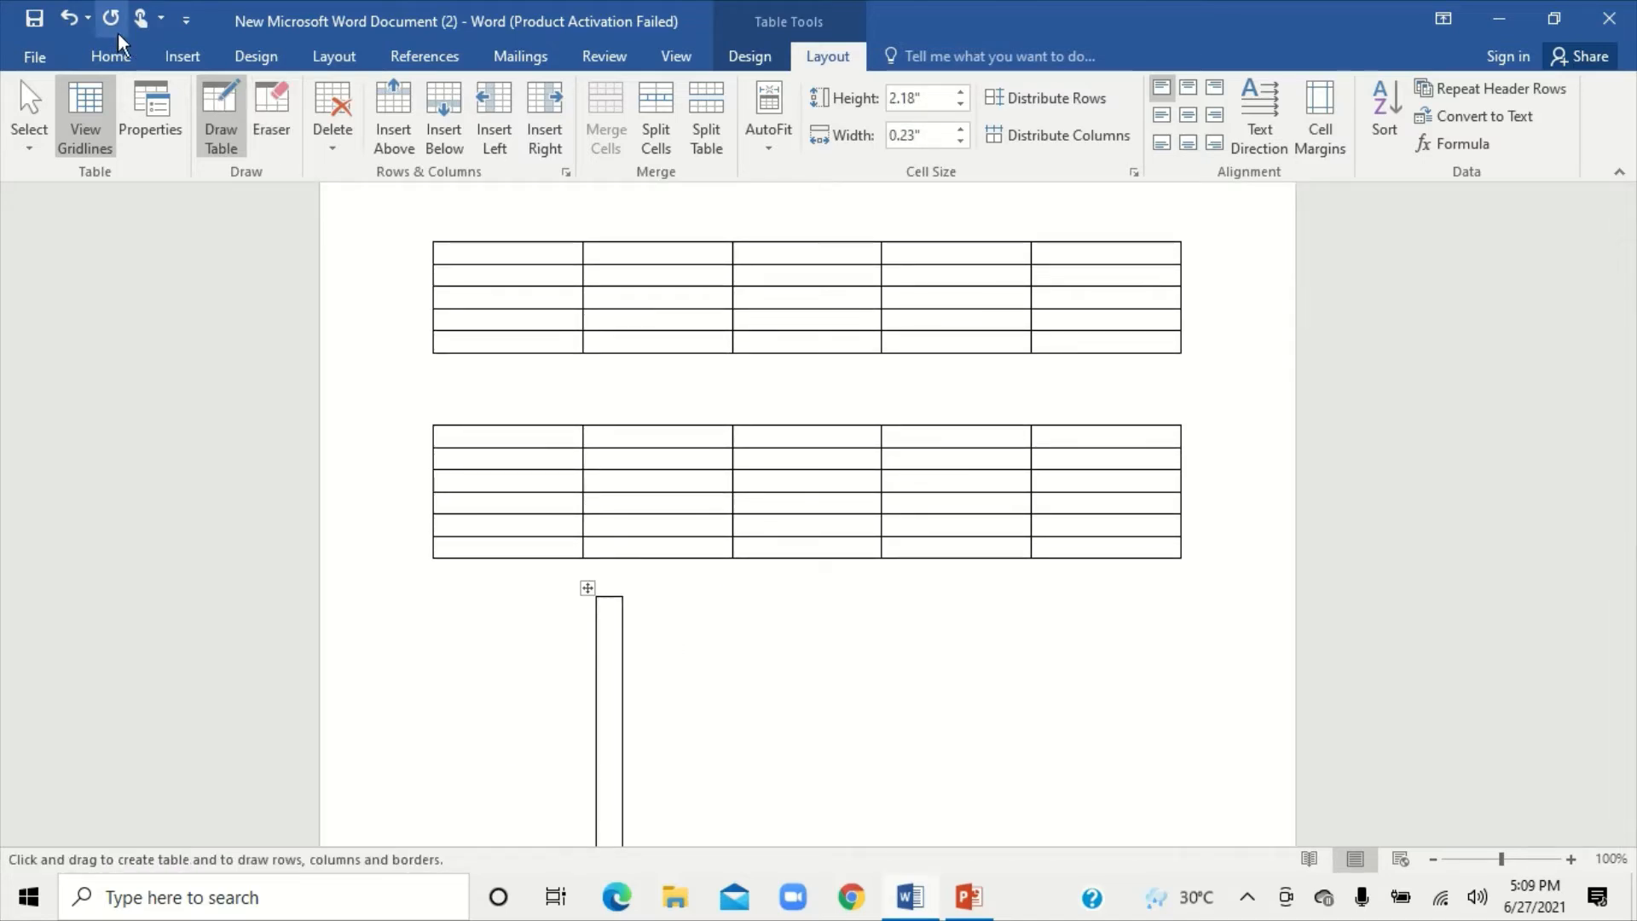
pyautogui.click(71, 27)
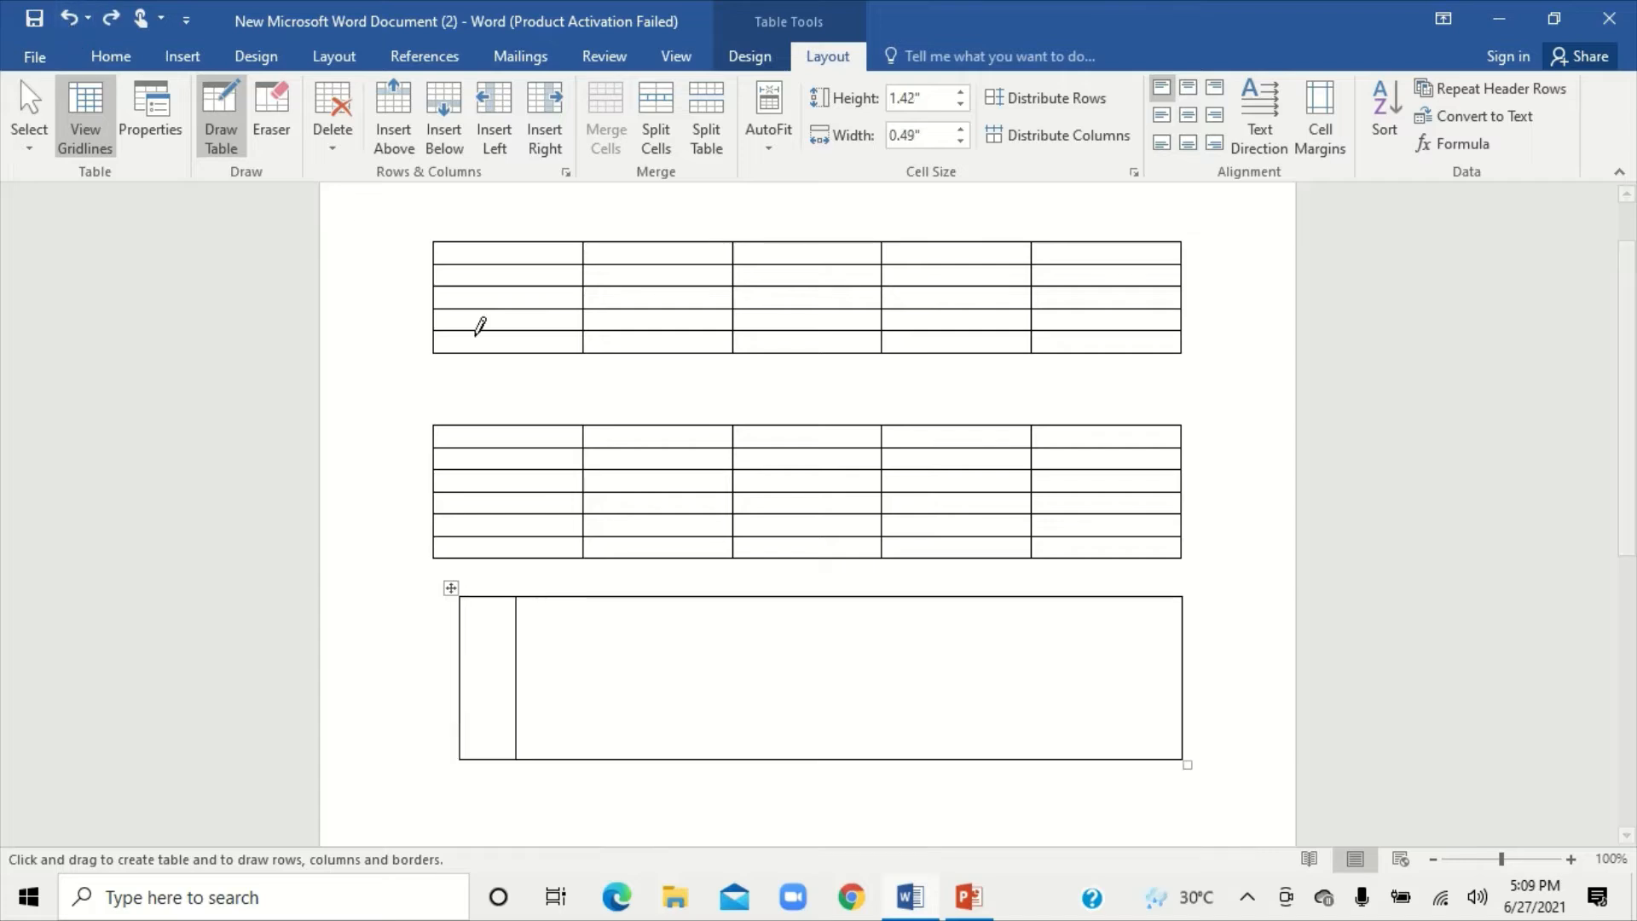
pyautogui.moveTo(607, 596); pyautogui.dragTo(606, 720)
pyautogui.moveTo(727, 596); pyautogui.dragTo(738, 733)
pyautogui.moveTo(816, 594); pyautogui.dragTo(842, 680)
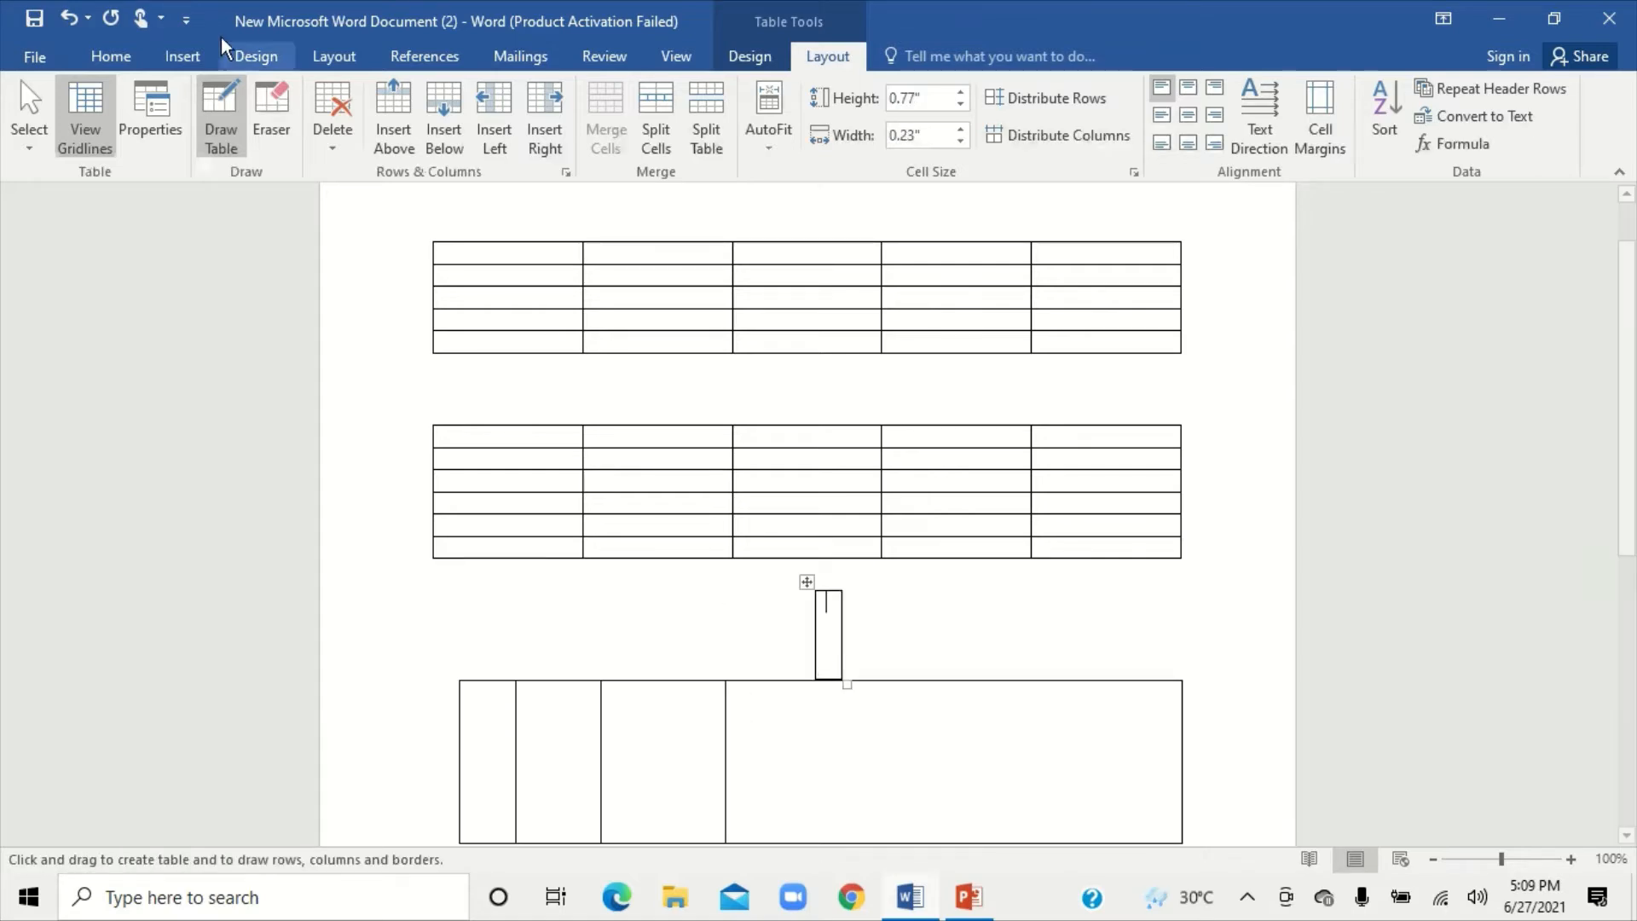
pyautogui.click(72, 20)
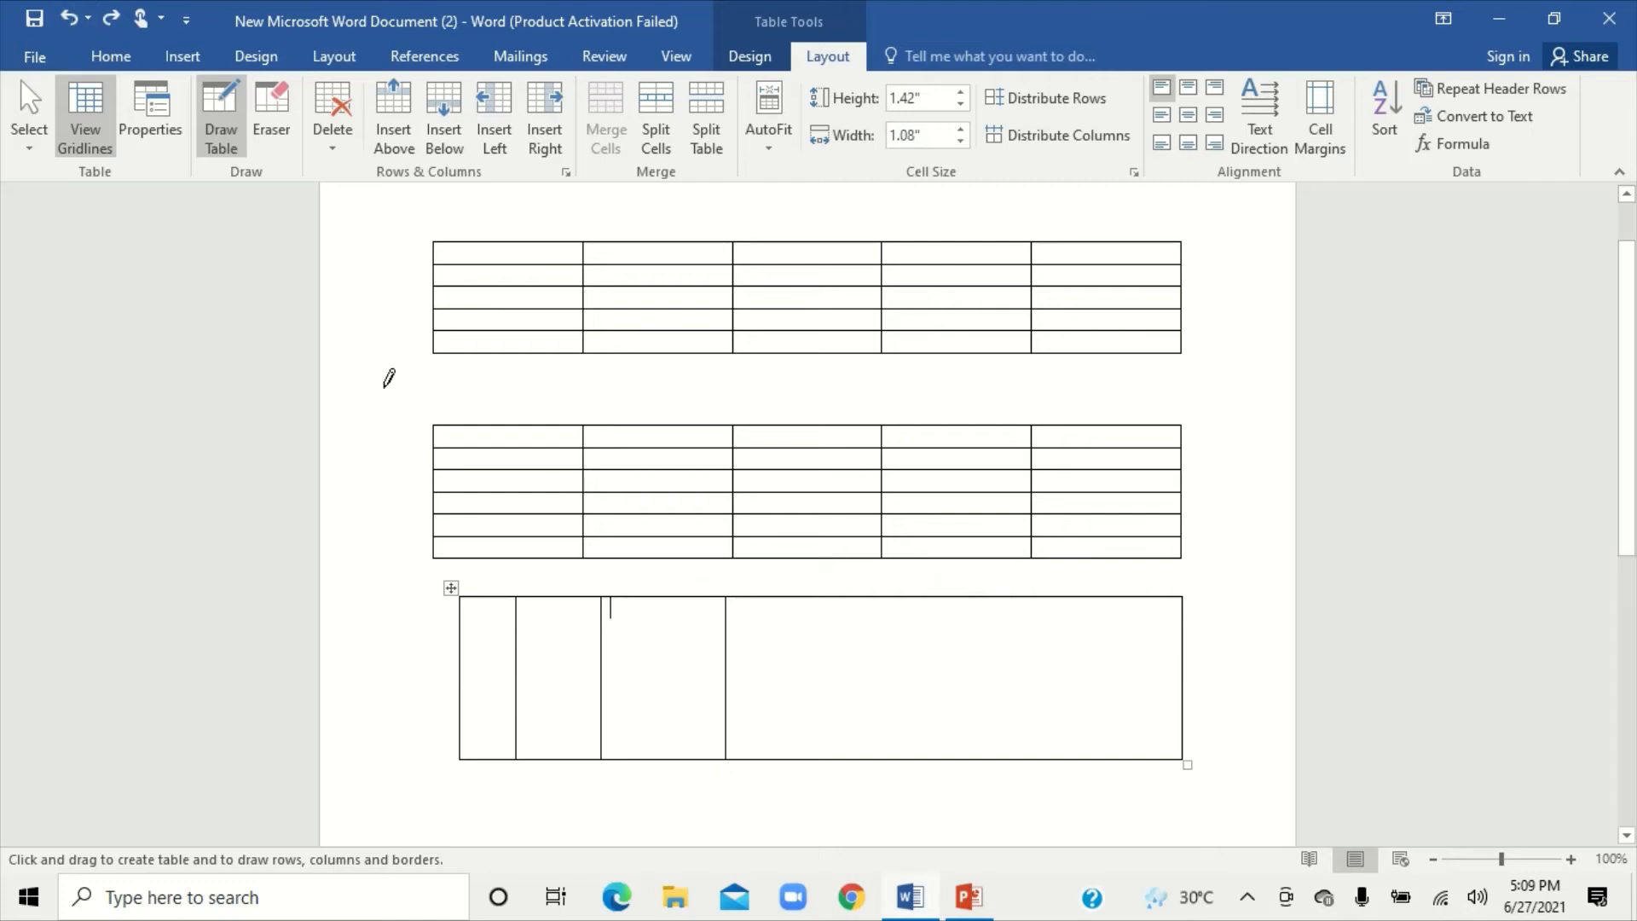
pyautogui.moveTo(822, 596)
pyautogui.mouseDown()
pyautogui.moveTo(816, 669)
pyautogui.moveTo(840, 725)
pyautogui.mouseUp()
pyautogui.moveTo(941, 596); pyautogui.dragTo(952, 649)
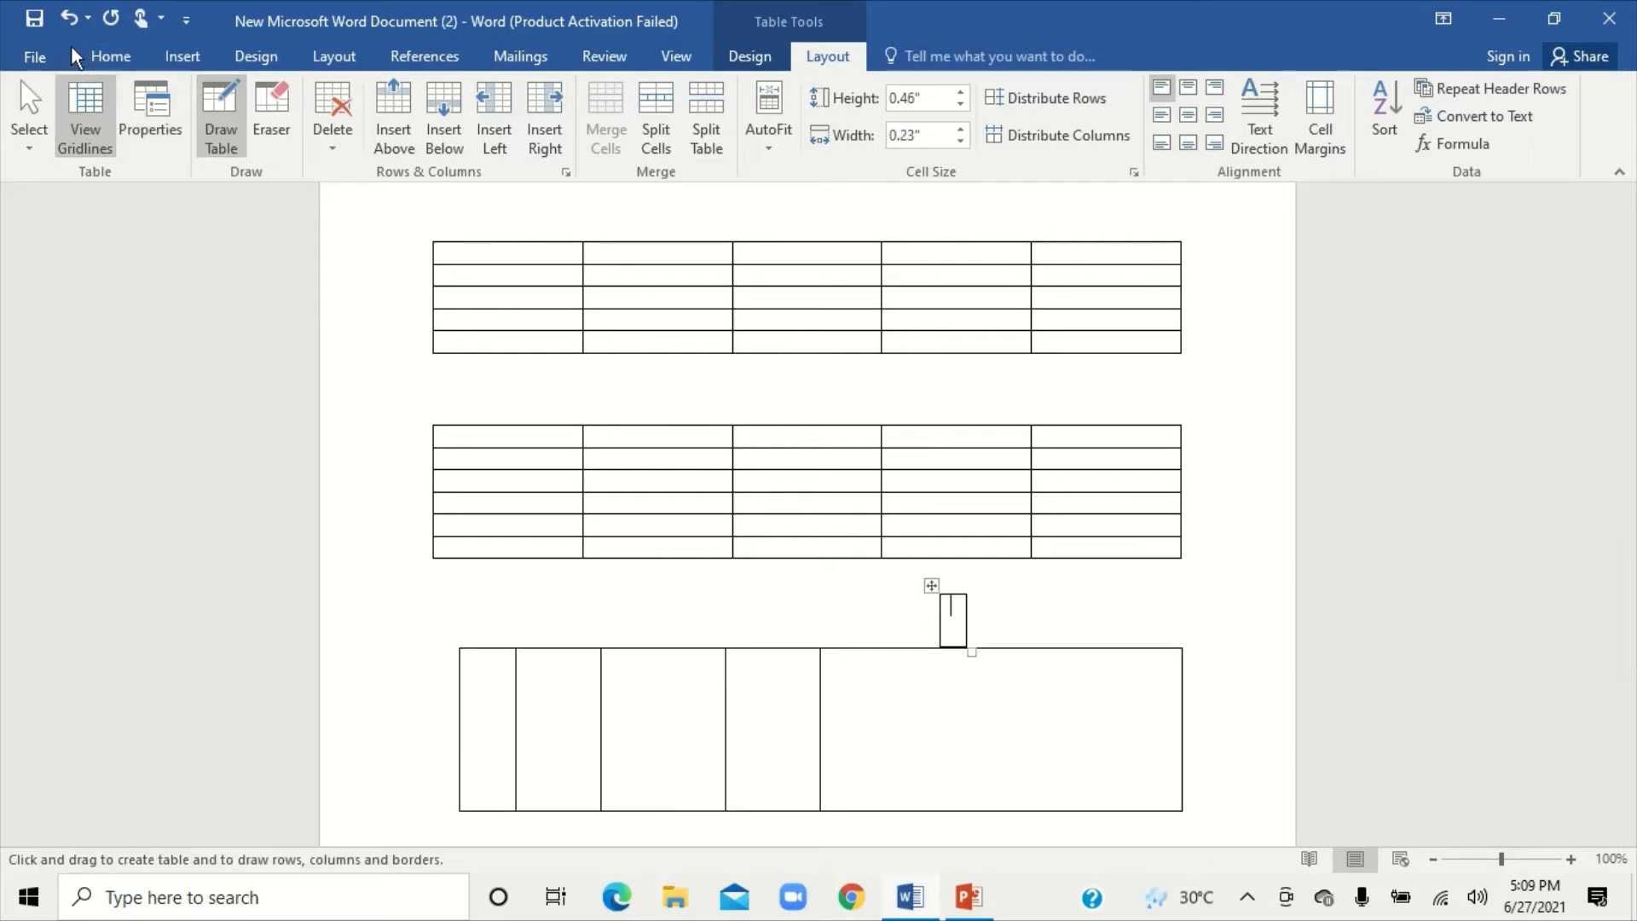
pyautogui.click(69, 19)
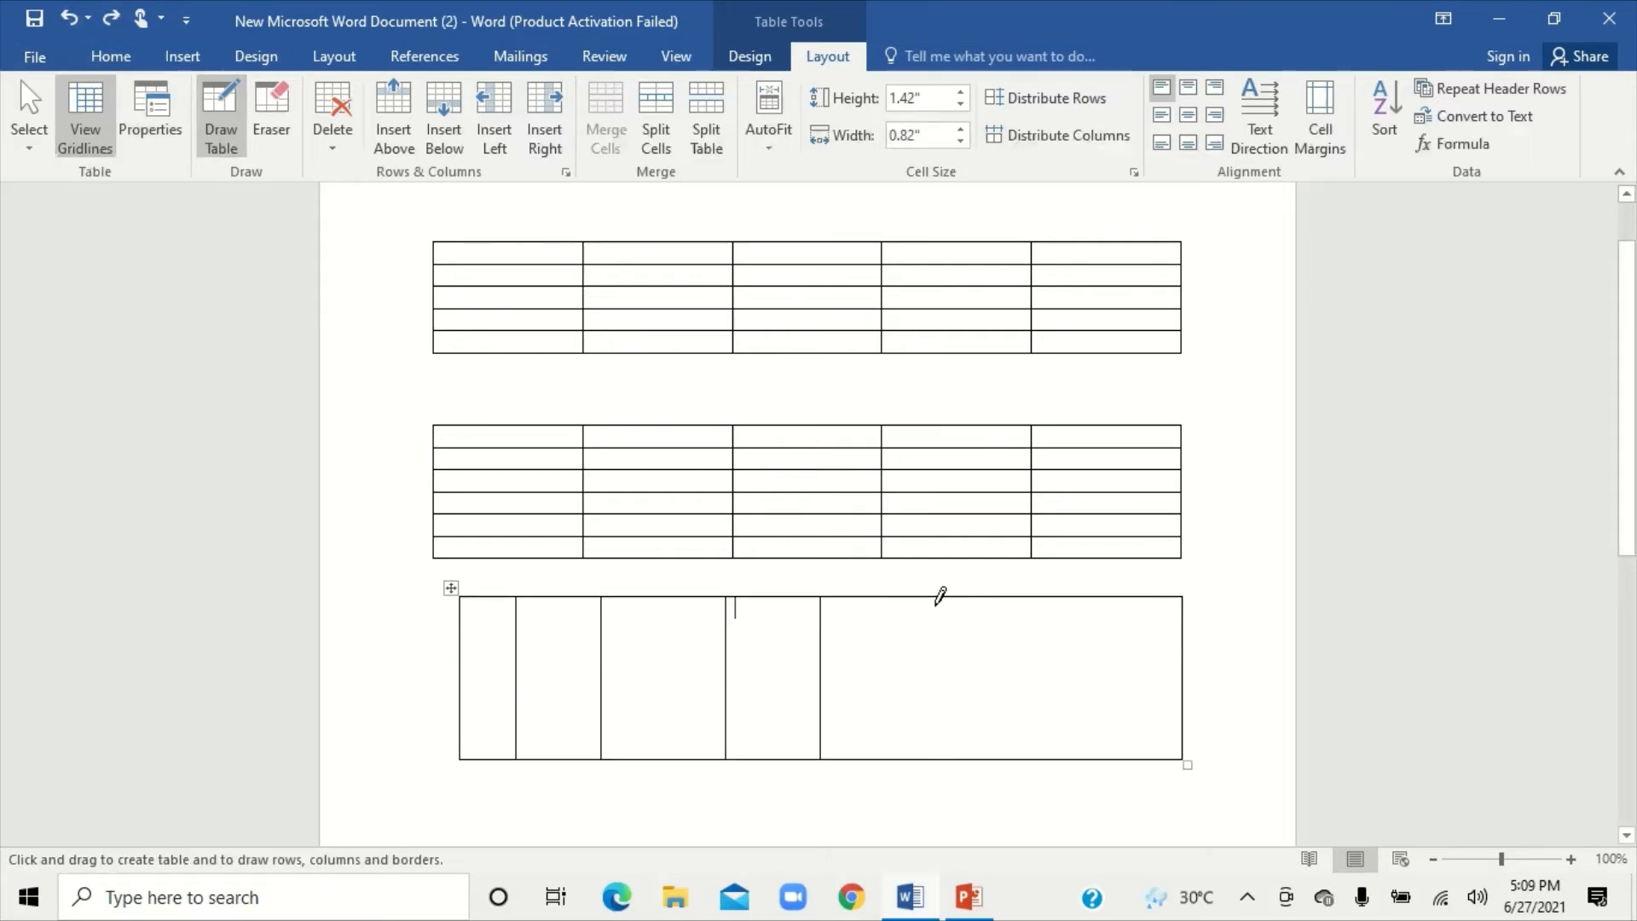
pyautogui.moveTo(931, 596); pyautogui.dragTo(932, 720)
pyautogui.moveTo(1049, 596); pyautogui.dragTo(1049, 709)
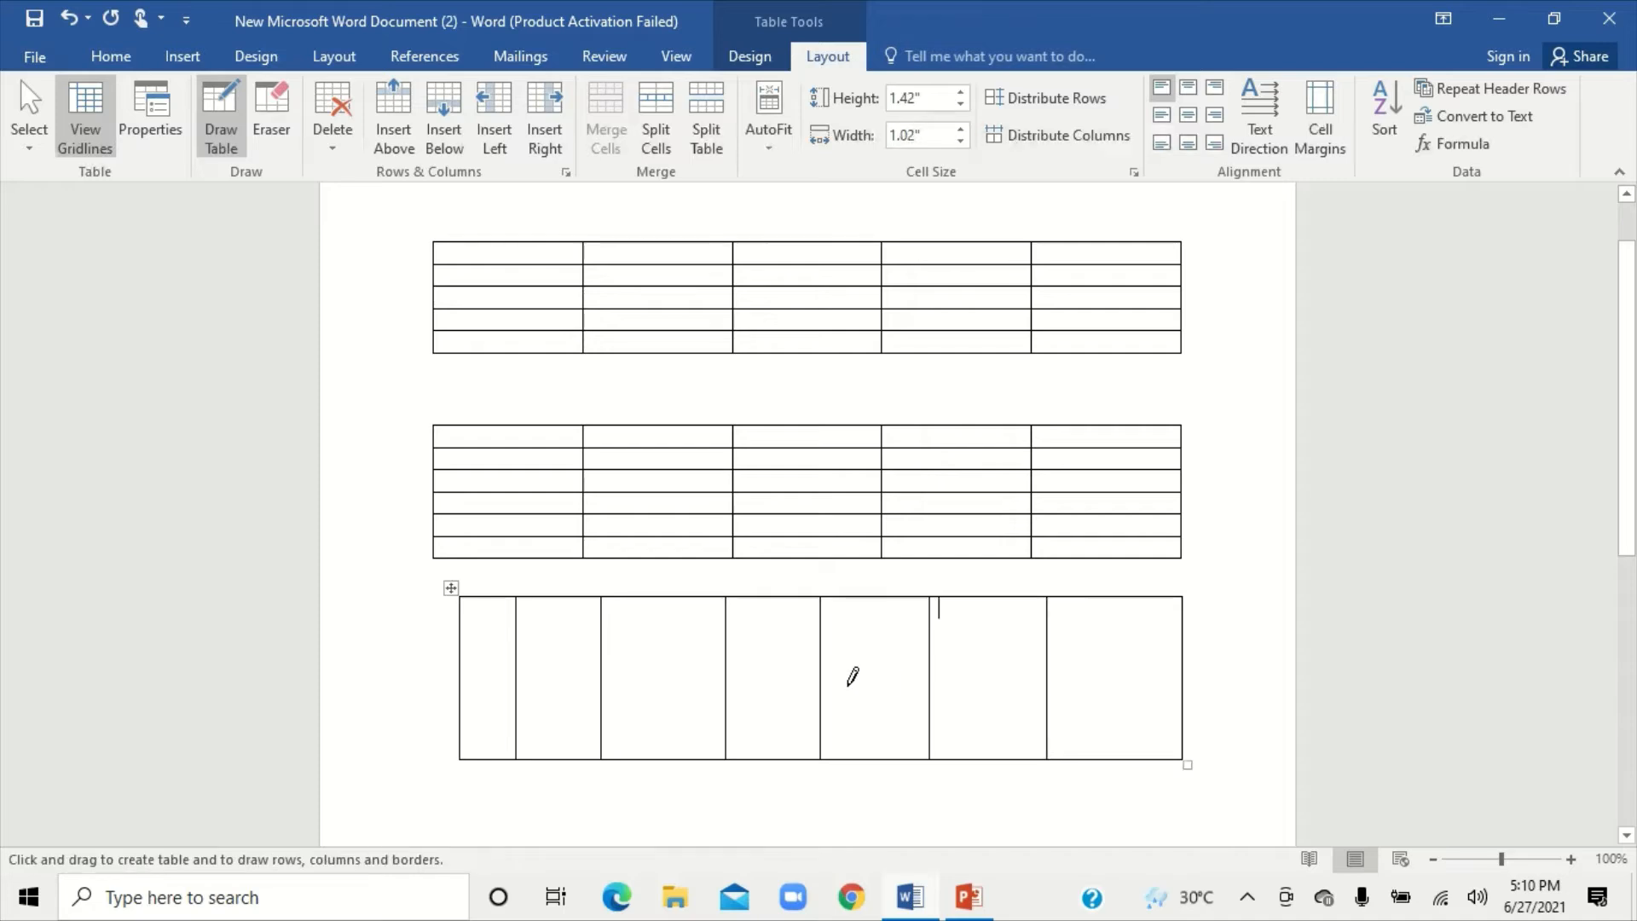
# - Divide the drawn table into four rows with three horizontal lines across its full width, and leave table drawing mode
pyautogui.moveTo(460, 637)
pyautogui.mouseDown()
pyautogui.moveTo(895, 634)
pyautogui.moveTo(1144, 655)
pyautogui.moveTo(955, 682)
pyautogui.mouseUp()
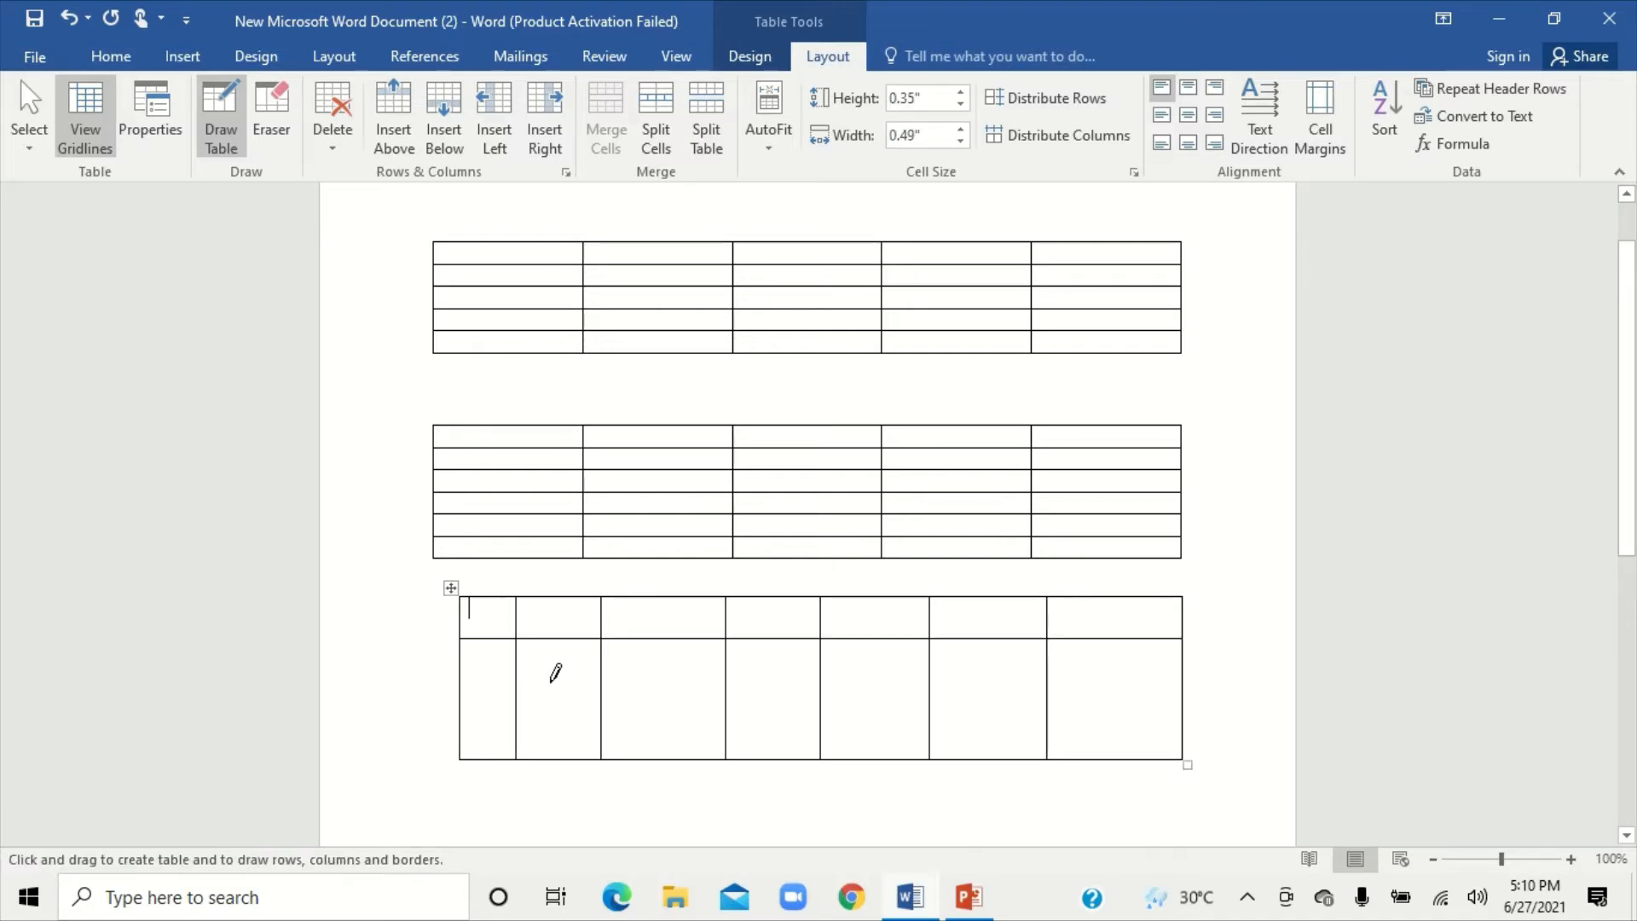
pyautogui.moveTo(467, 668)
pyautogui.mouseDown()
pyautogui.moveTo(780, 648)
pyautogui.moveTo(1189, 665)
pyautogui.moveTo(1180, 683)
pyautogui.mouseUp()
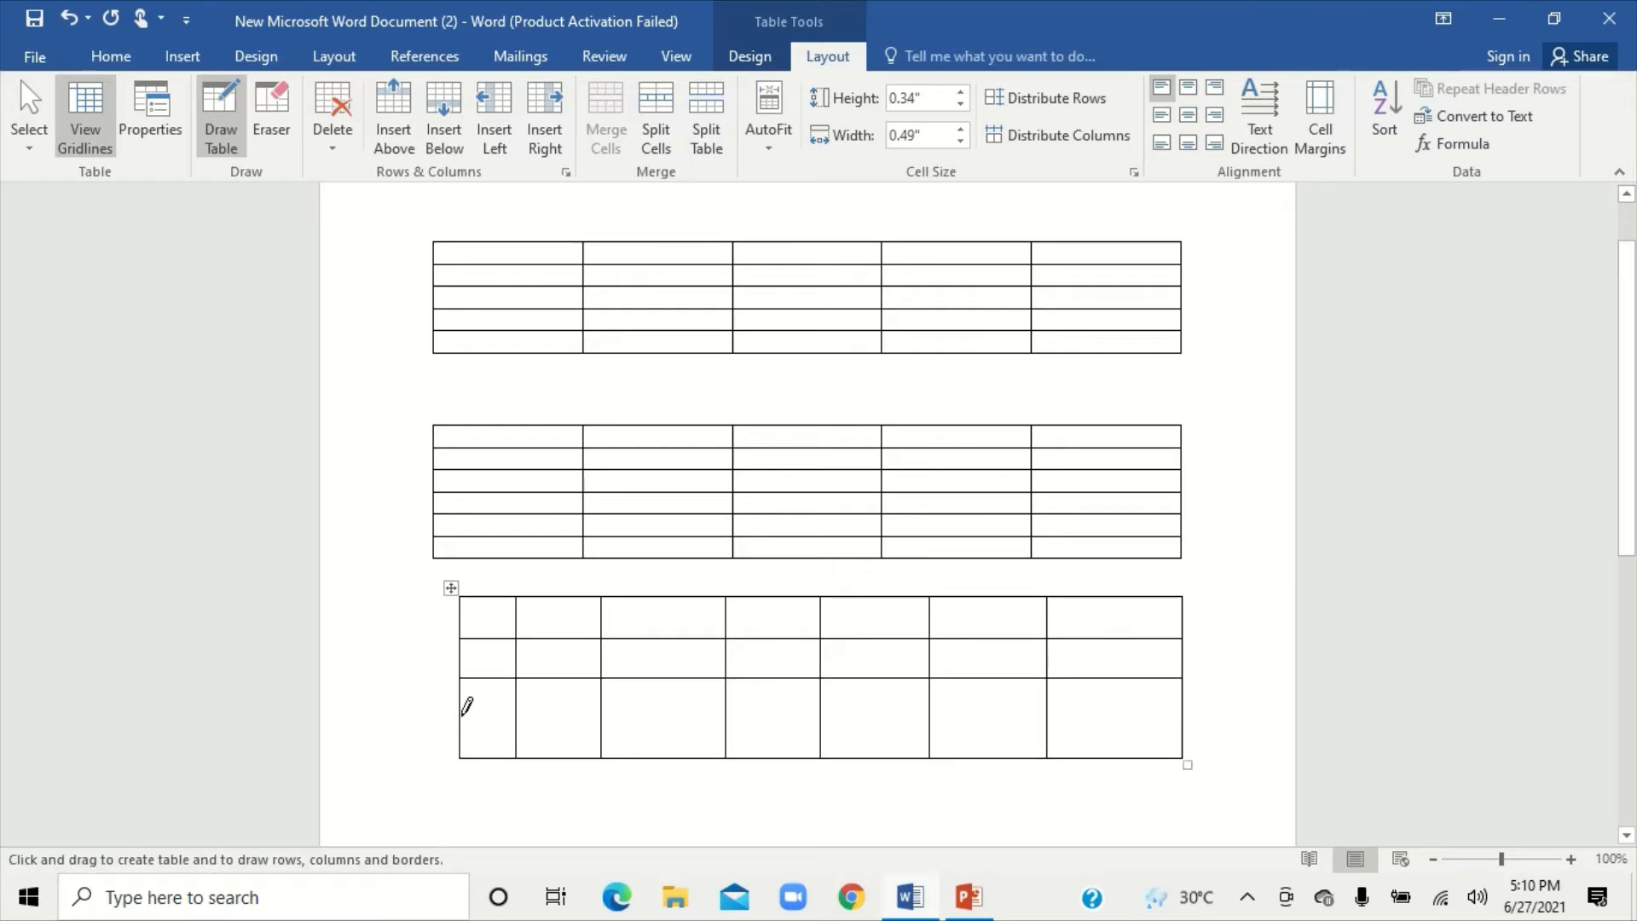
pyautogui.moveTo(462, 716)
pyautogui.mouseDown()
pyautogui.moveTo(961, 680)
pyautogui.moveTo(1154, 742)
pyautogui.mouseUp()
pyautogui.moveTo(463, 714)
pyautogui.mouseDown()
pyautogui.moveTo(530, 687)
pyautogui.moveTo(1169, 707)
pyautogui.mouseUp()
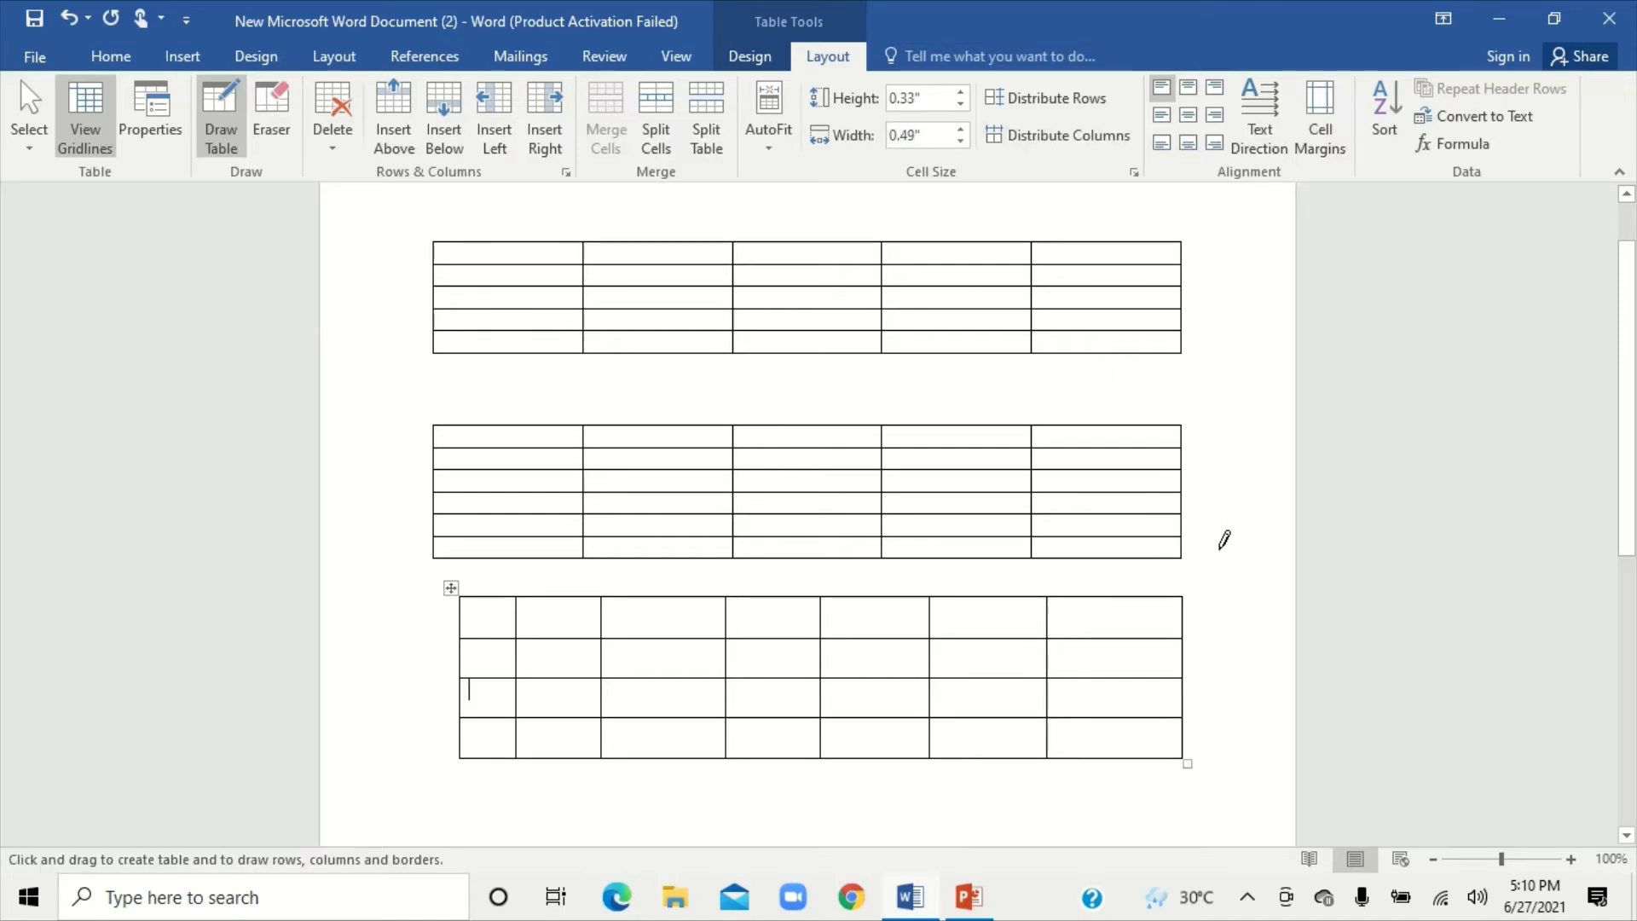
pyautogui.press('Escape')
pyautogui.click(1041, 549)
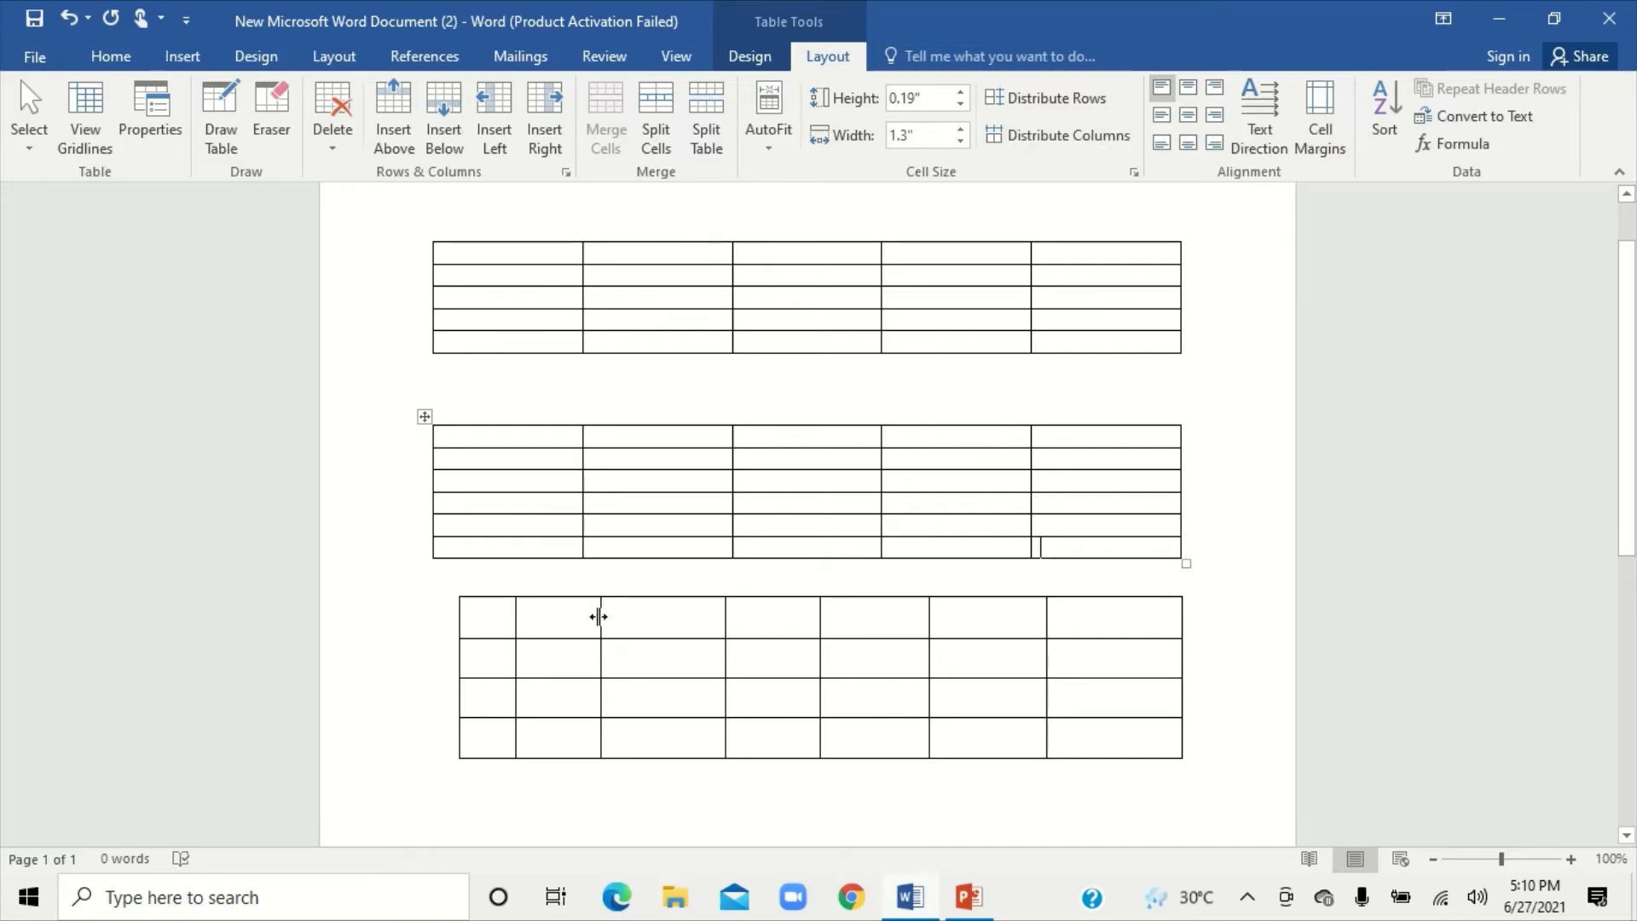
# - Shift the six inner column borders of the drawn table slightly right so that its seven columns are more even in width
pyautogui.moveTo(604, 616); pyautogui.dragTo(628, 615)
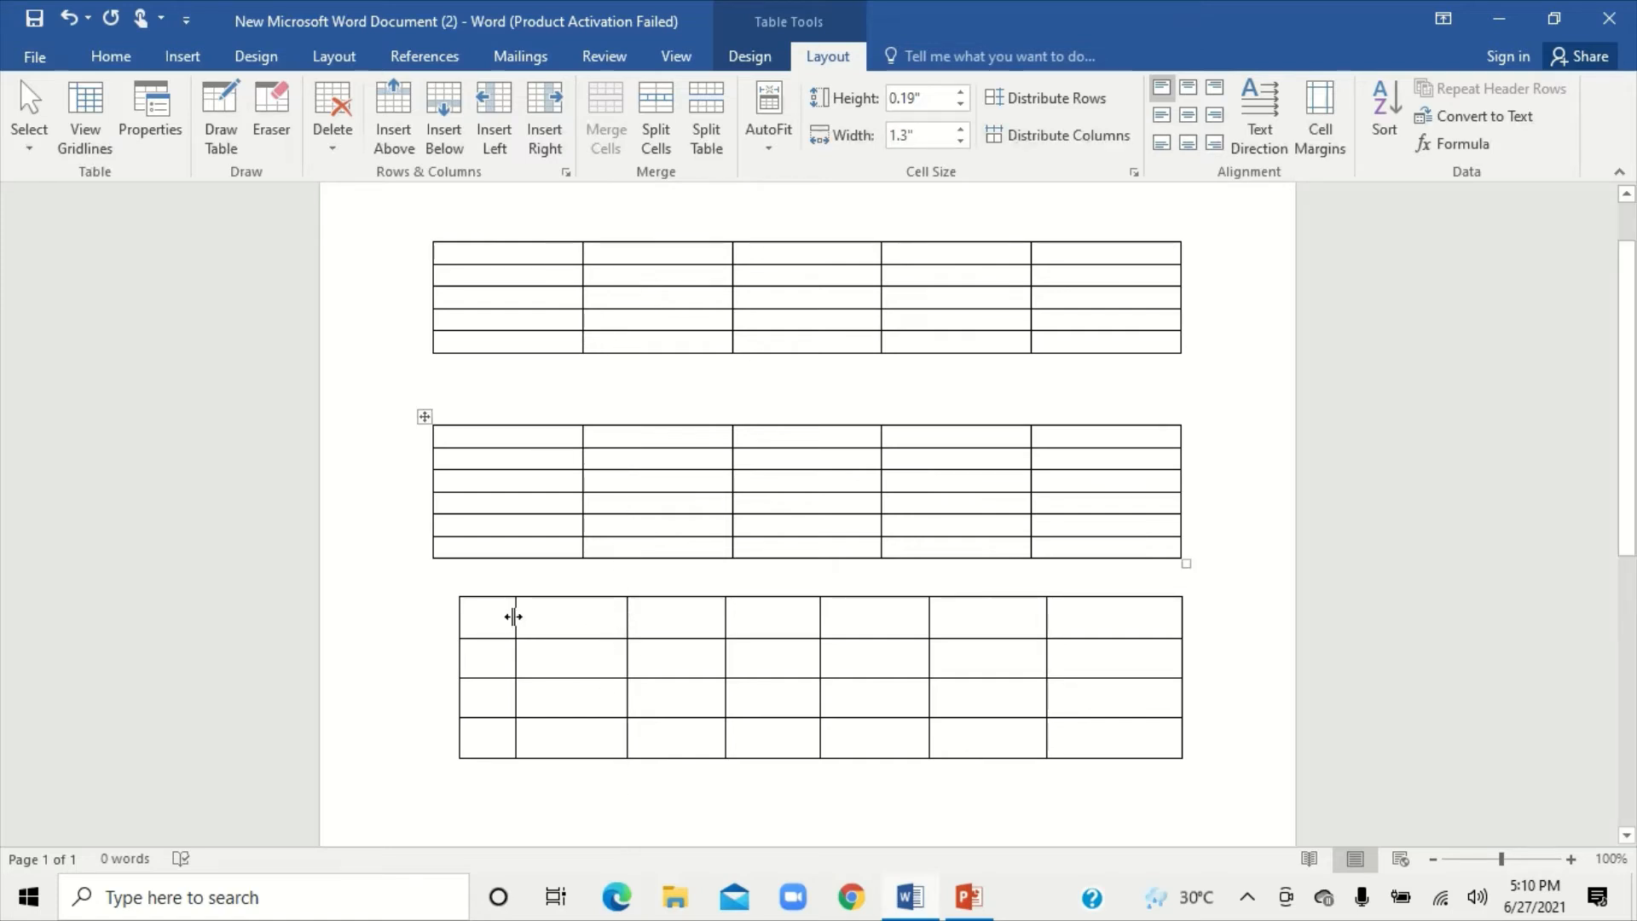
pyautogui.moveTo(515, 615); pyautogui.dragTo(540, 615)
pyautogui.moveTo(1047, 617); pyautogui.dragTo(1072, 615)
pyautogui.moveTo(929, 617); pyautogui.dragTo(953, 619)
pyautogui.moveTo(956, 620); pyautogui.dragTo(957, 620)
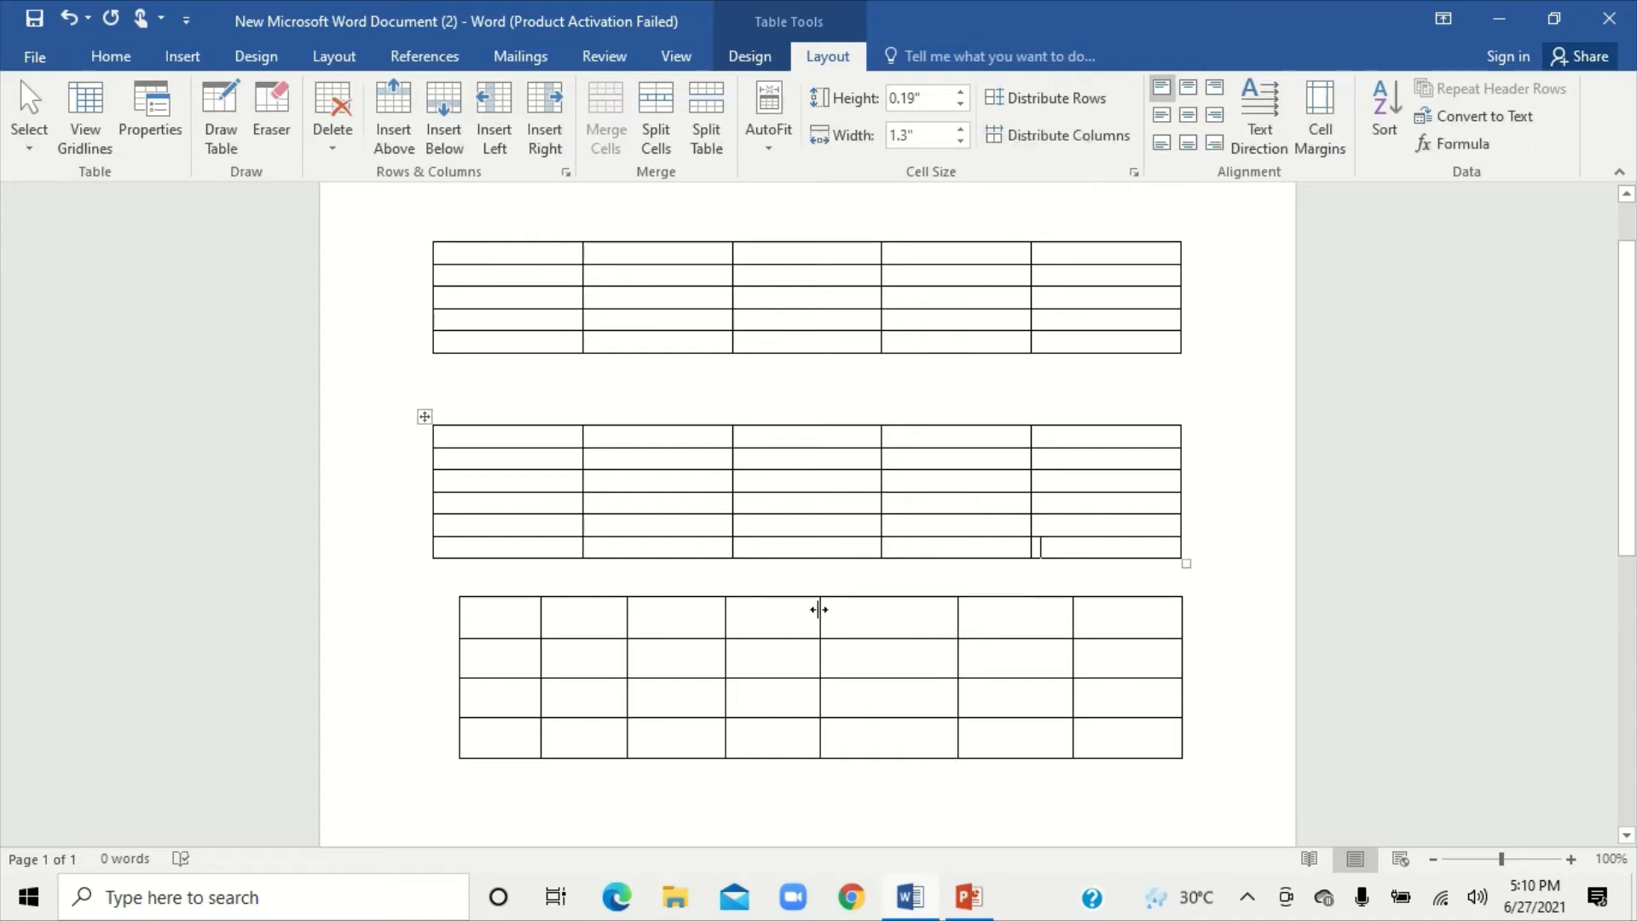
pyautogui.moveTo(820, 612); pyautogui.dragTo(841, 614)
pyautogui.moveTo(725, 612); pyautogui.dragTo(741, 611)
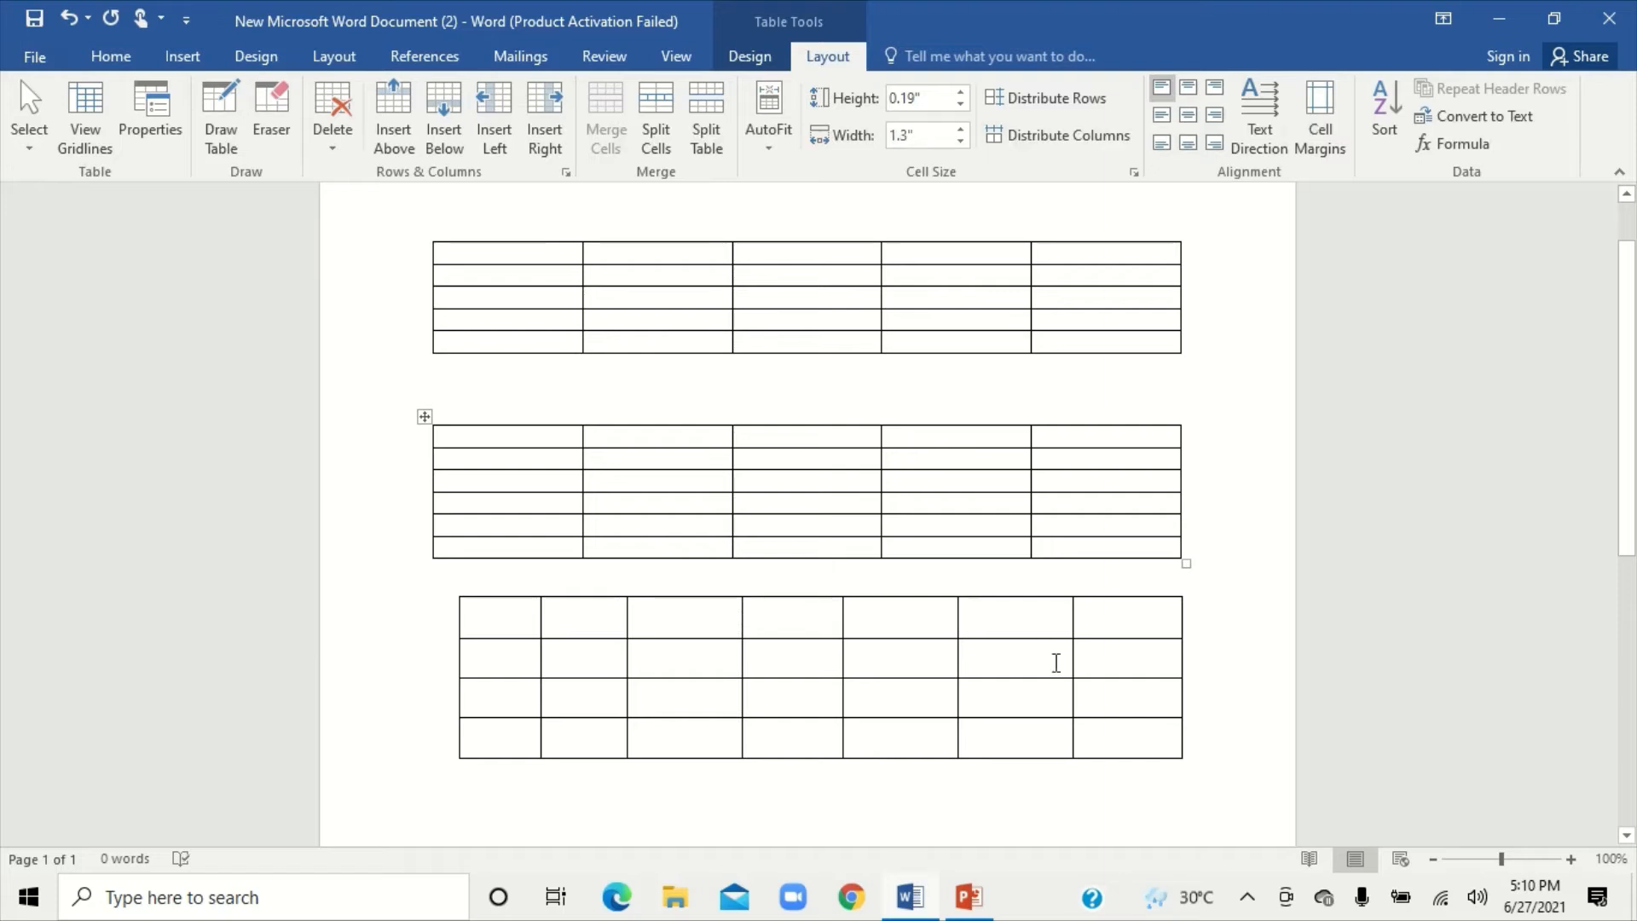
# - Insert the built-in "With Subheads 2" quick table below the drawn table
pyautogui.click(535, 800)
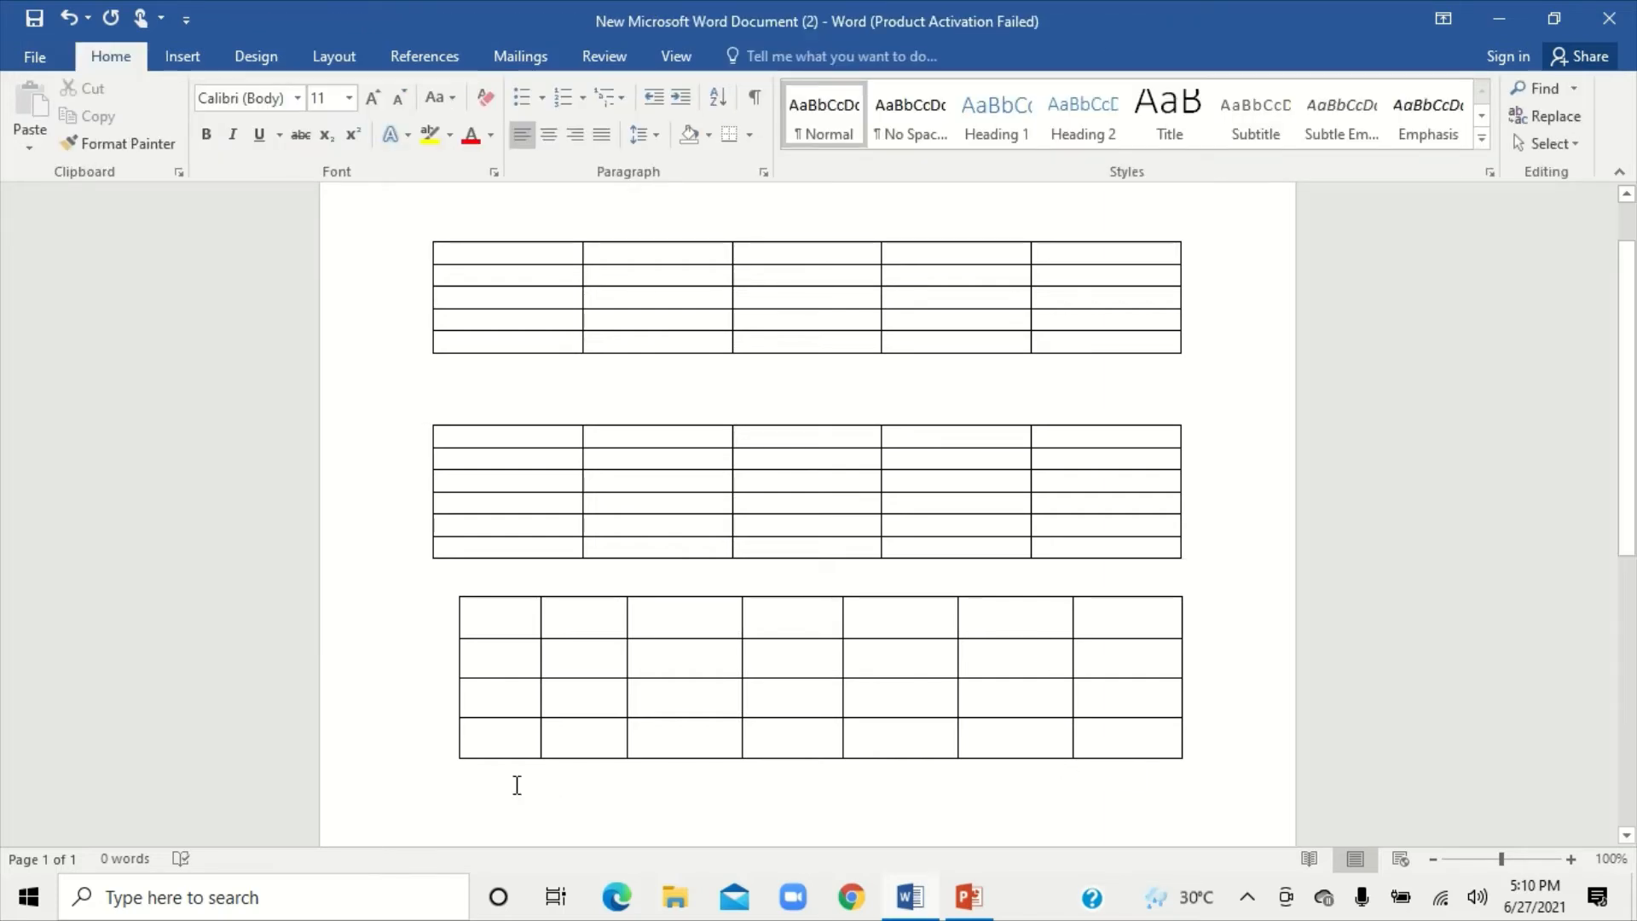
pyautogui.click(185, 61)
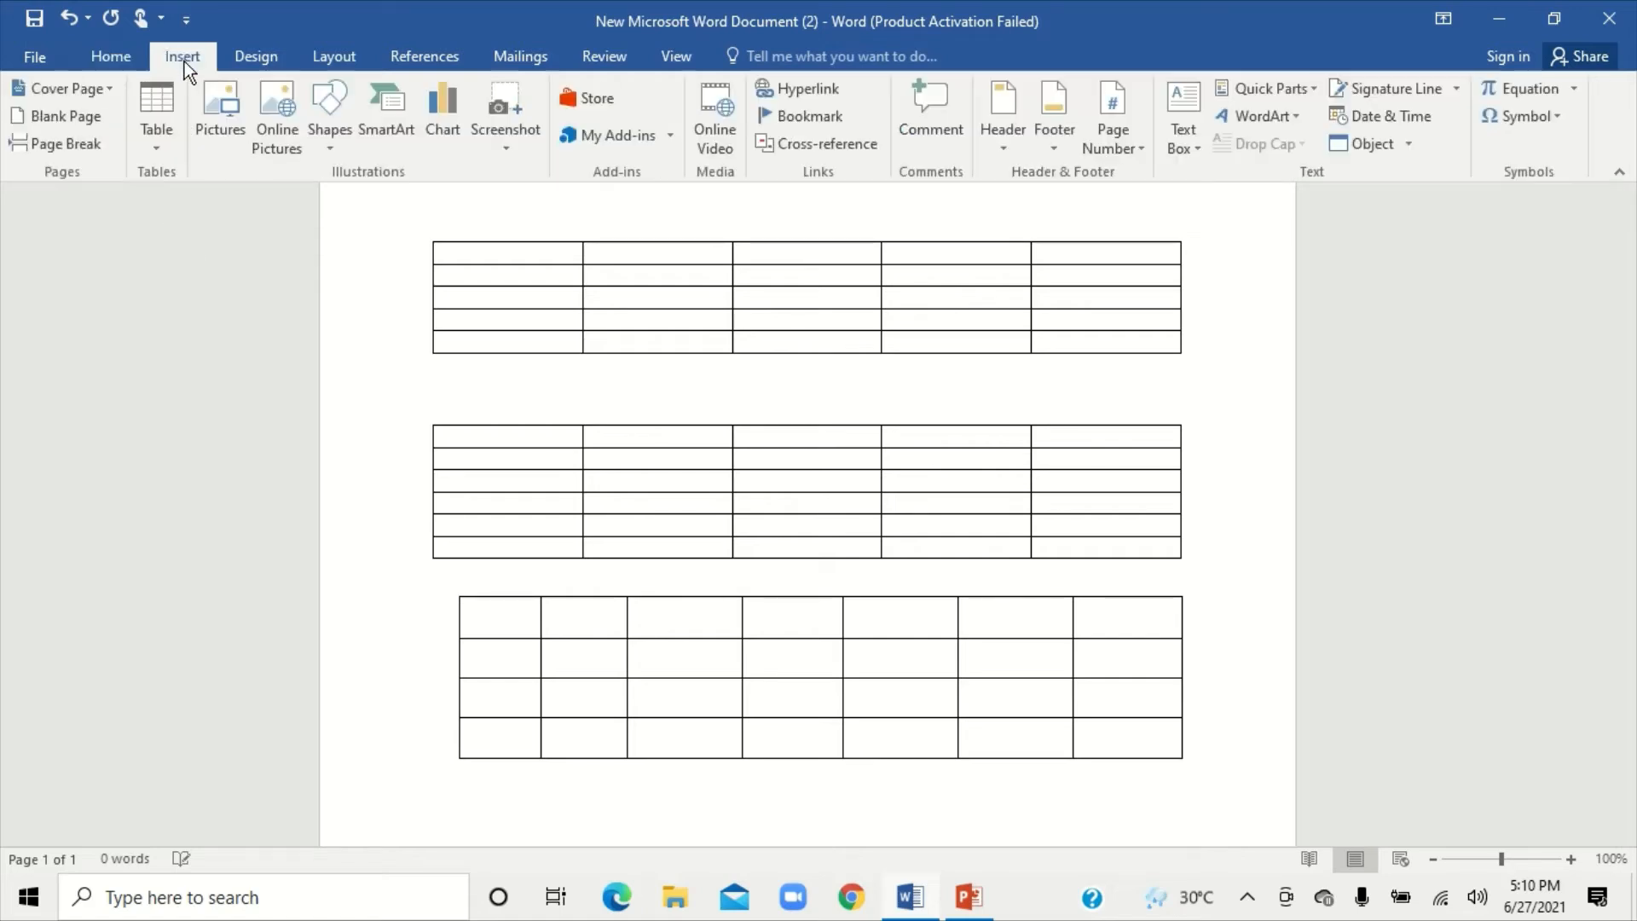
pyautogui.click(161, 145)
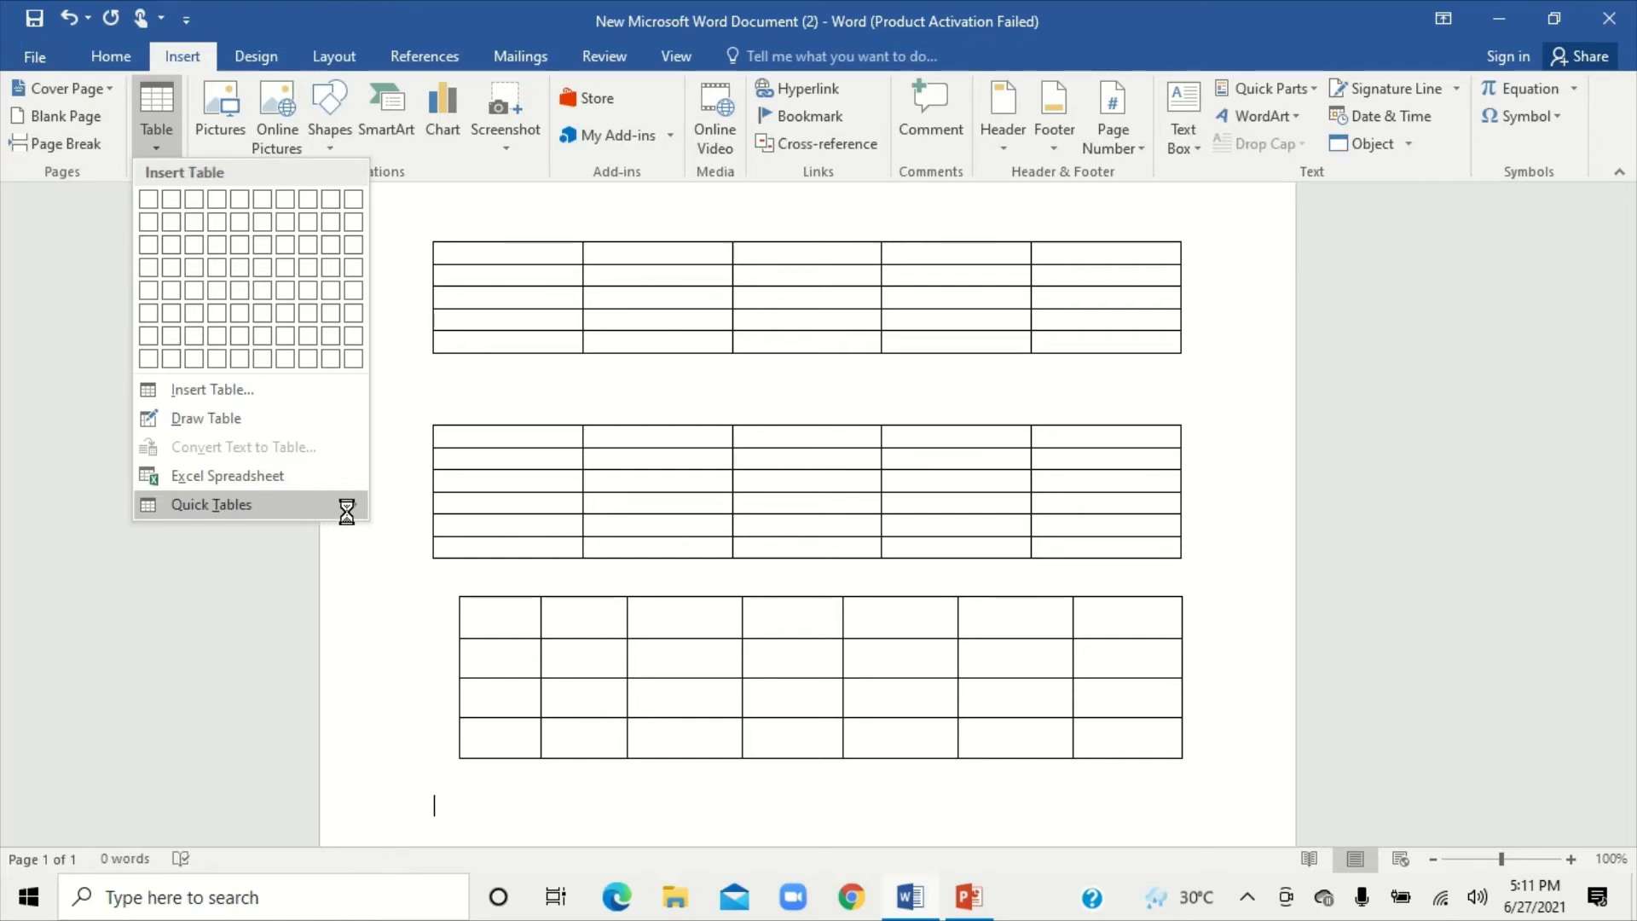
pyautogui.moveTo(346, 510)
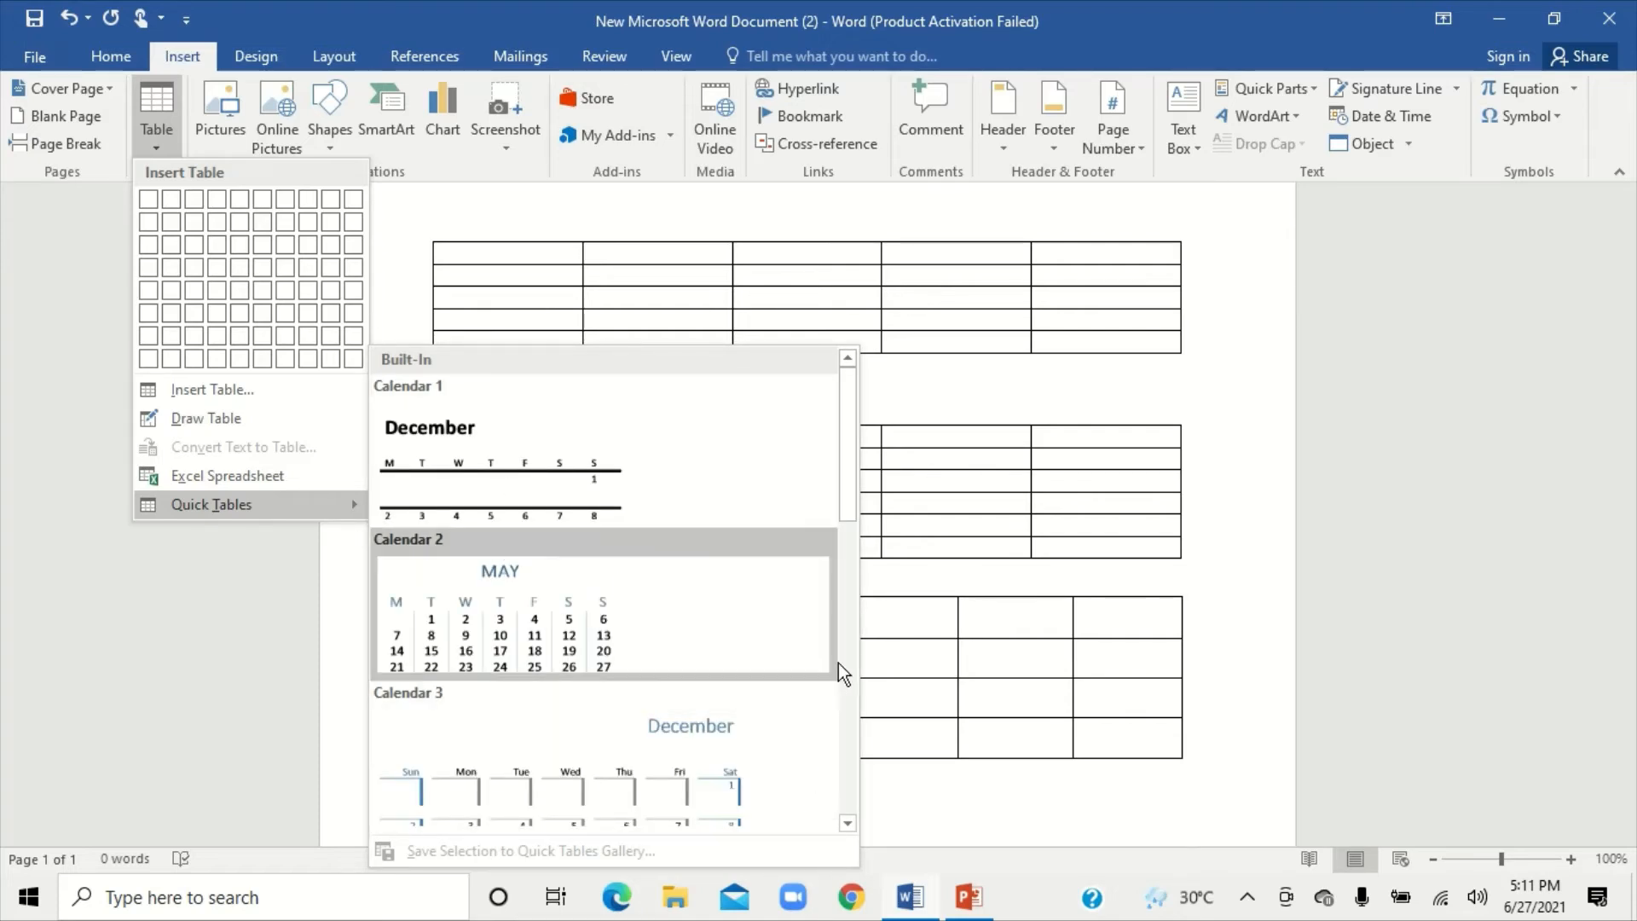
pyautogui.click(851, 821)
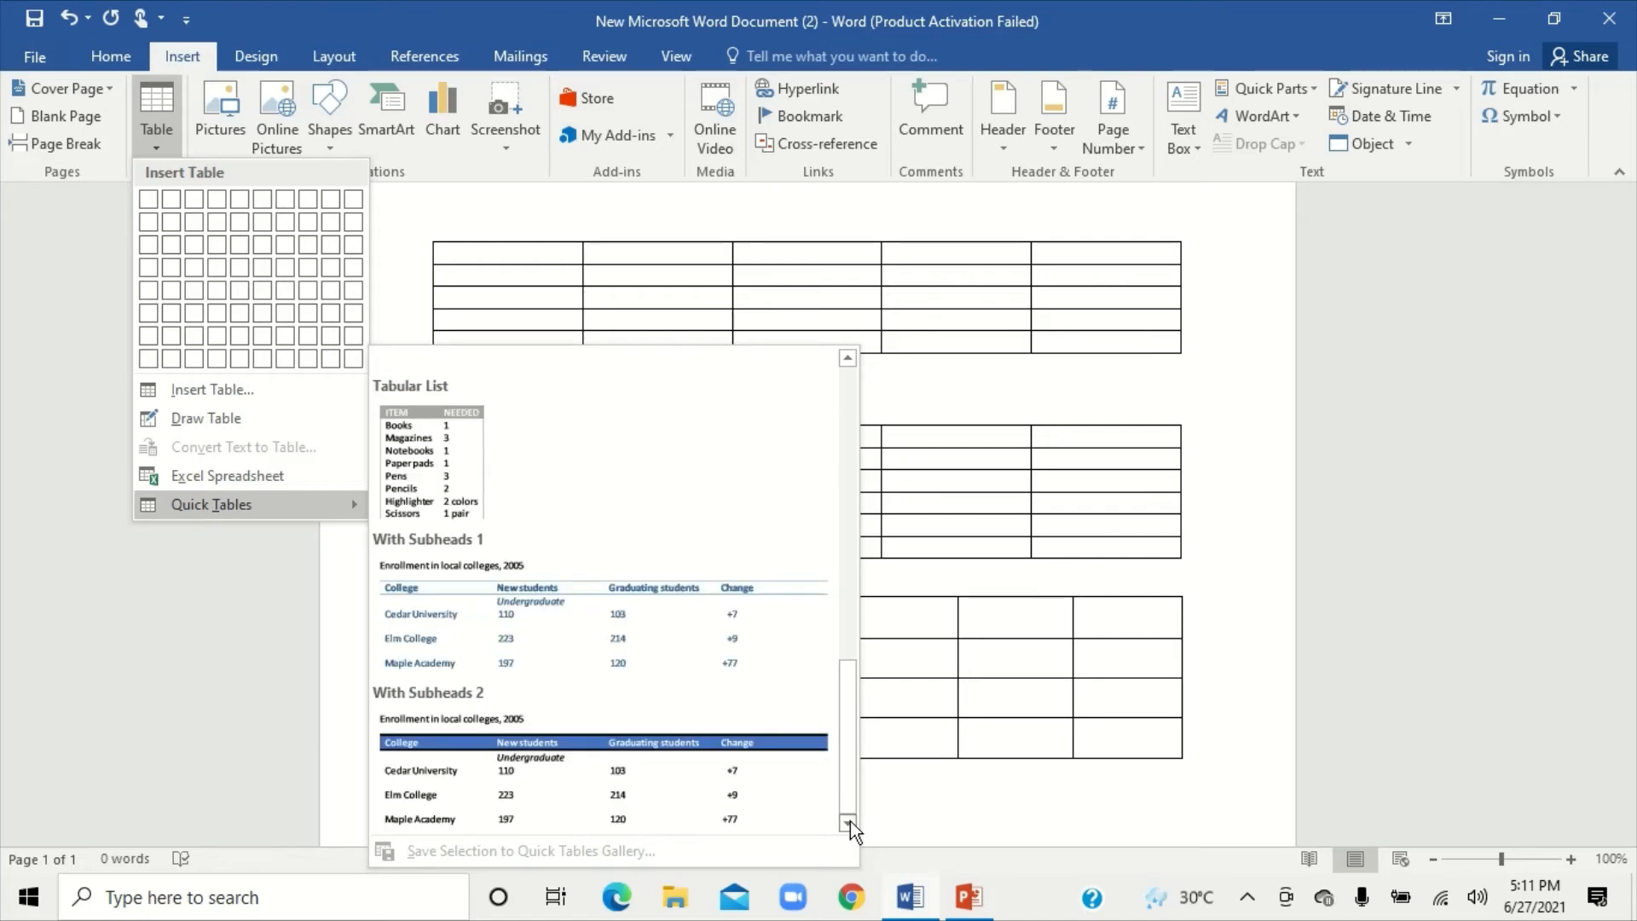
pyautogui.click(723, 770)
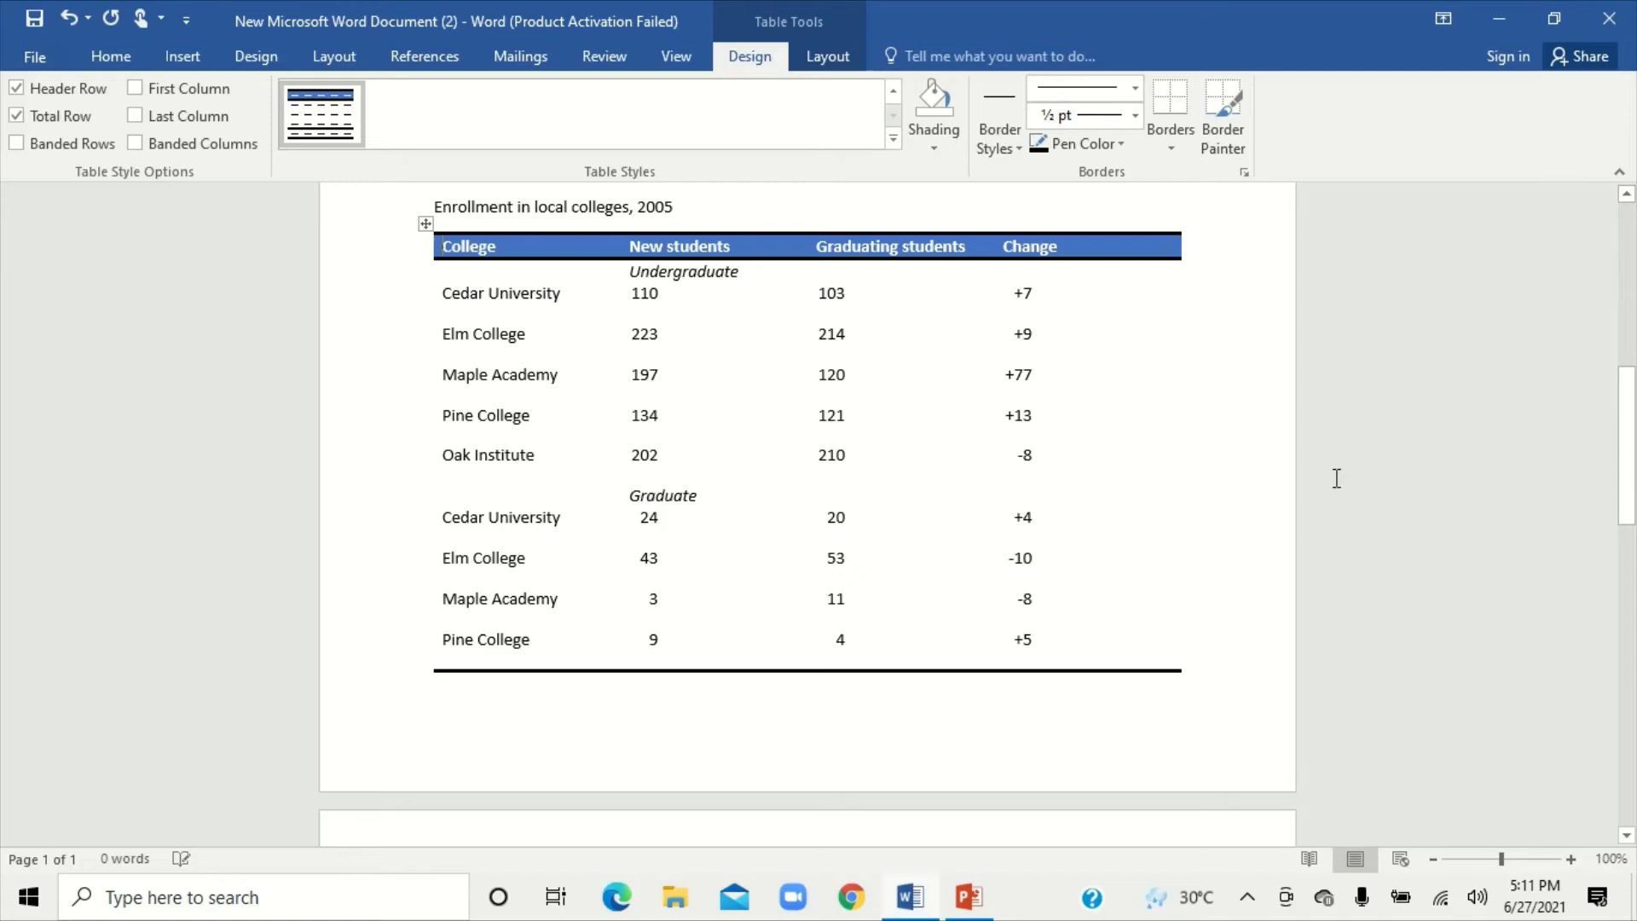
# - Insert a new row above the top row of the first table
pyautogui.moveTo(1625, 405)
pyautogui.mouseDown()
pyautogui.moveTo(1626, 290)
pyautogui.moveTo(1628, 380)
pyautogui.mouseUp()
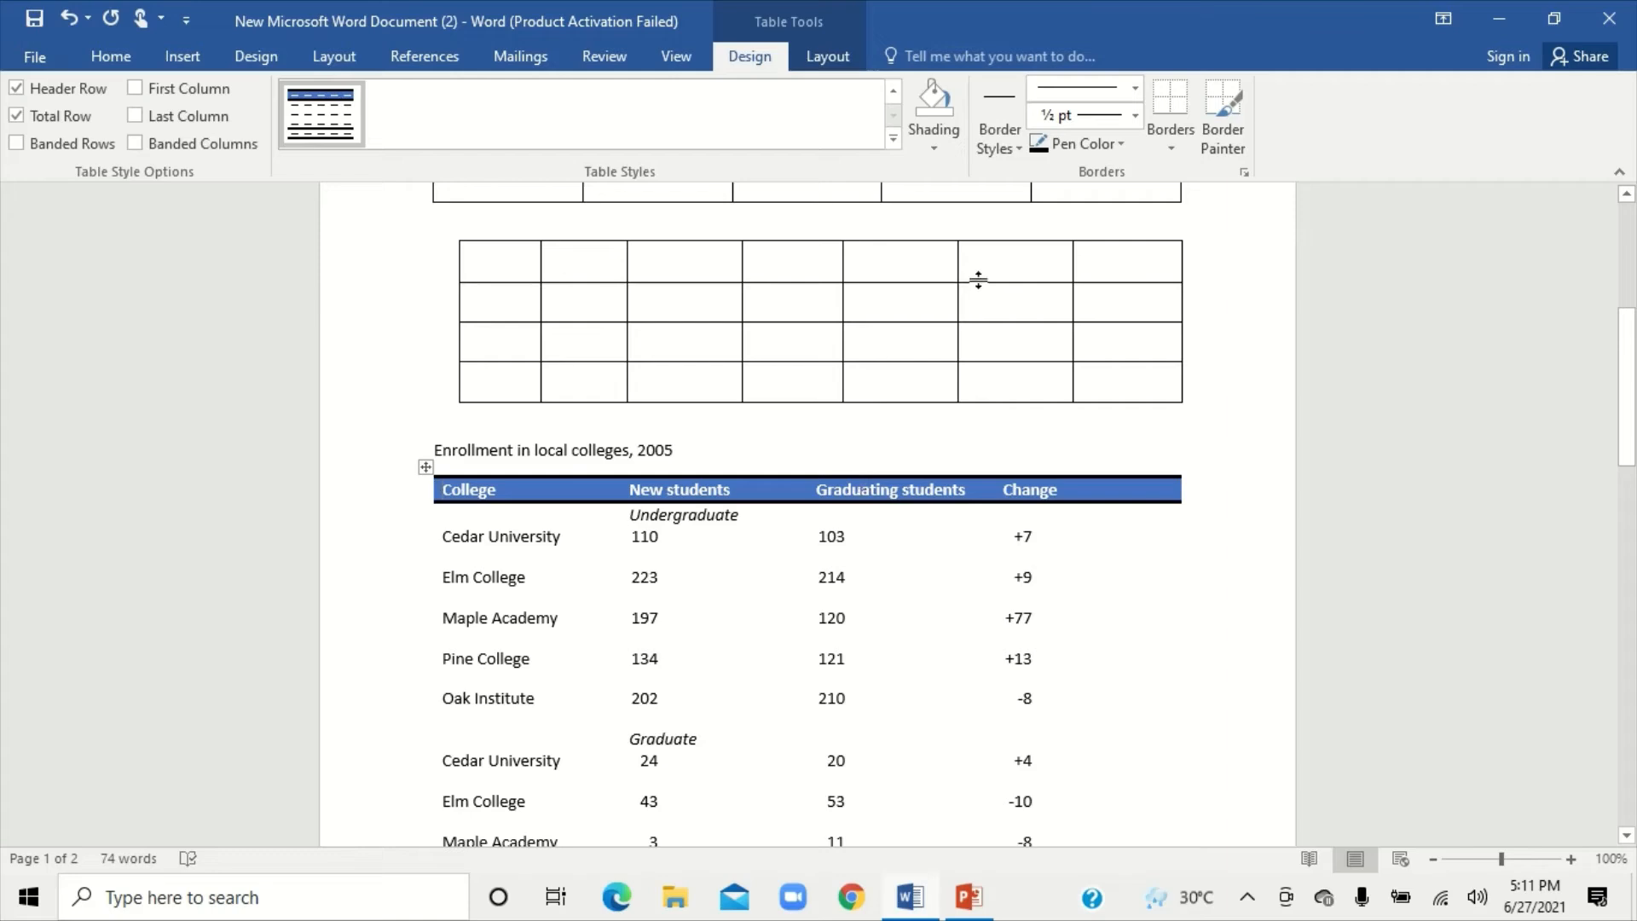
pyautogui.moveTo(1630, 354); pyautogui.dragTo(1624, 258)
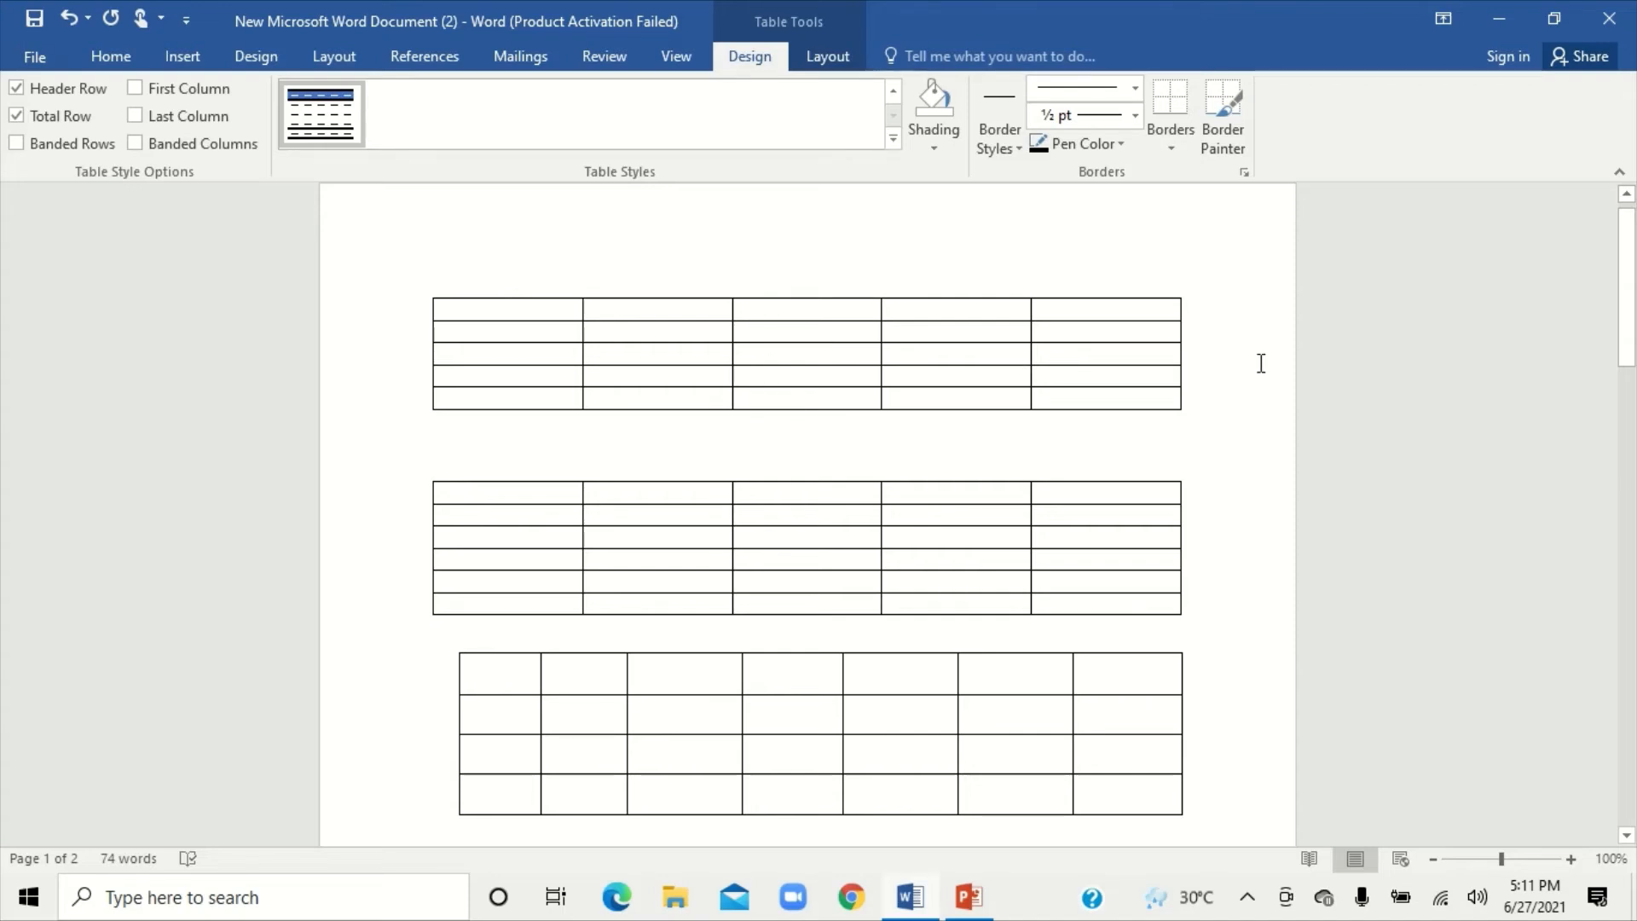
pyautogui.click(653, 314)
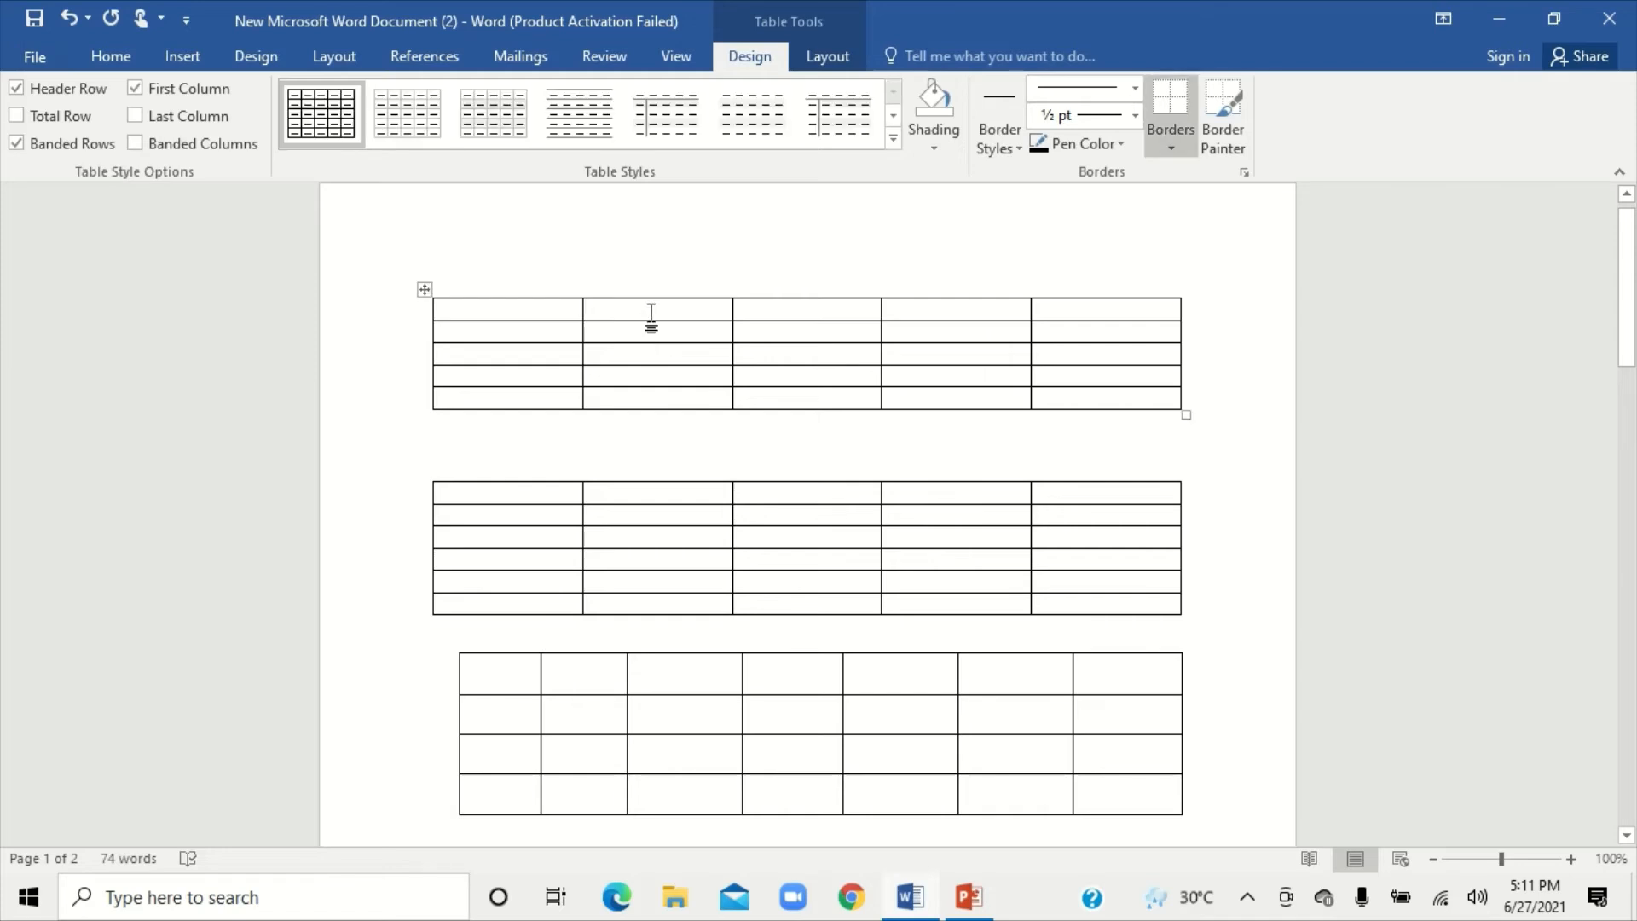
pyautogui.rightClick(651, 313)
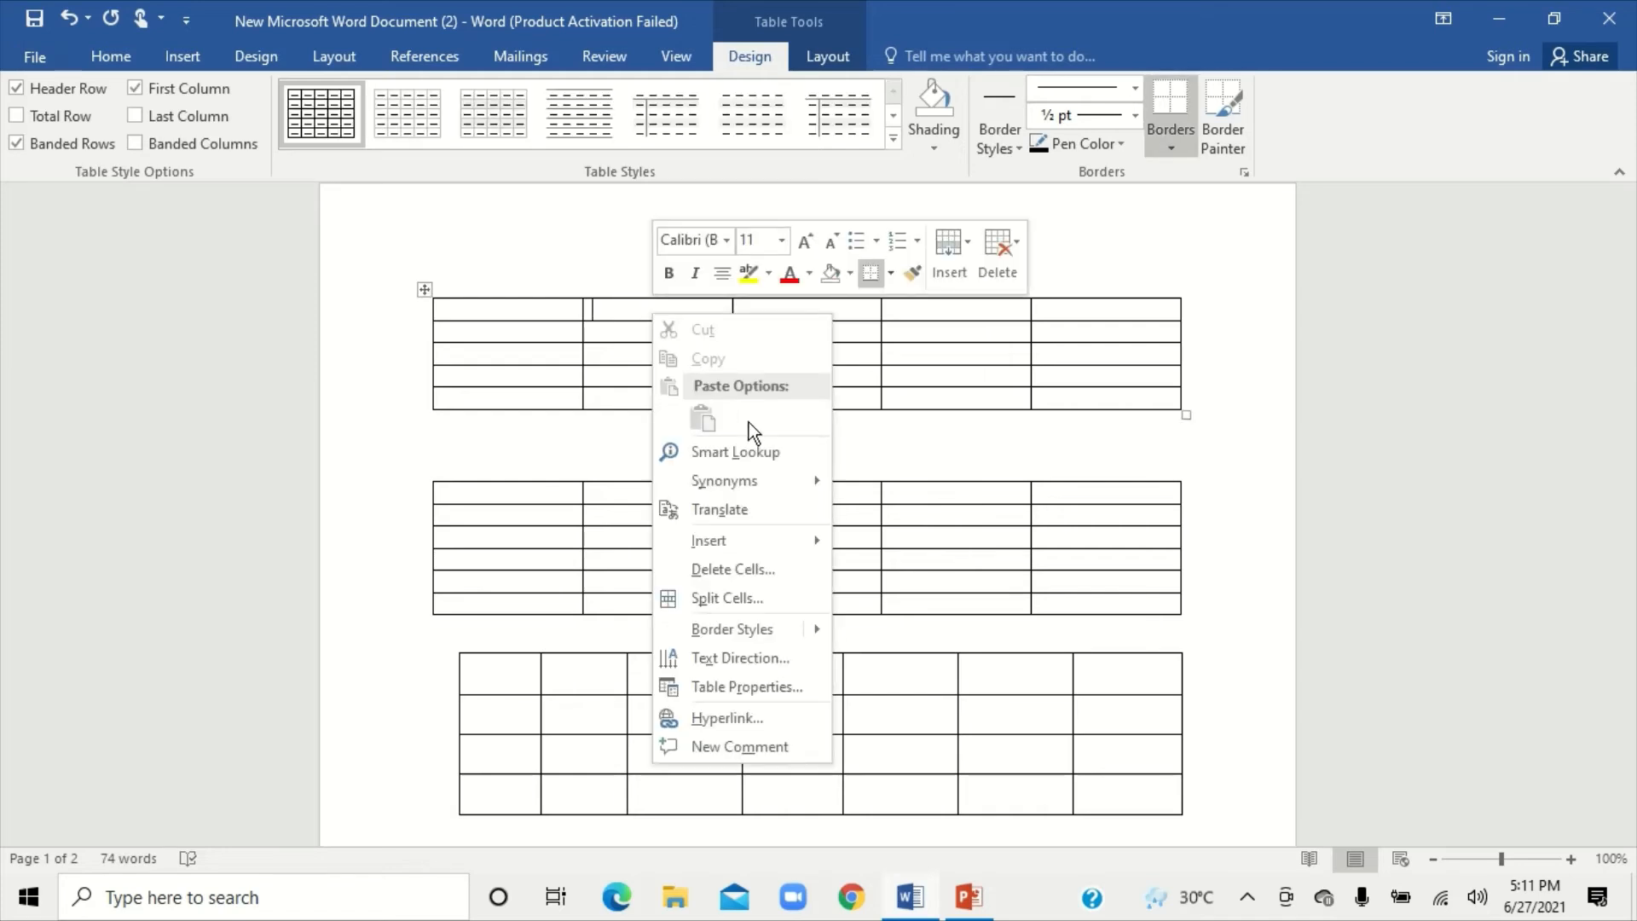
pyautogui.moveTo(737, 541)
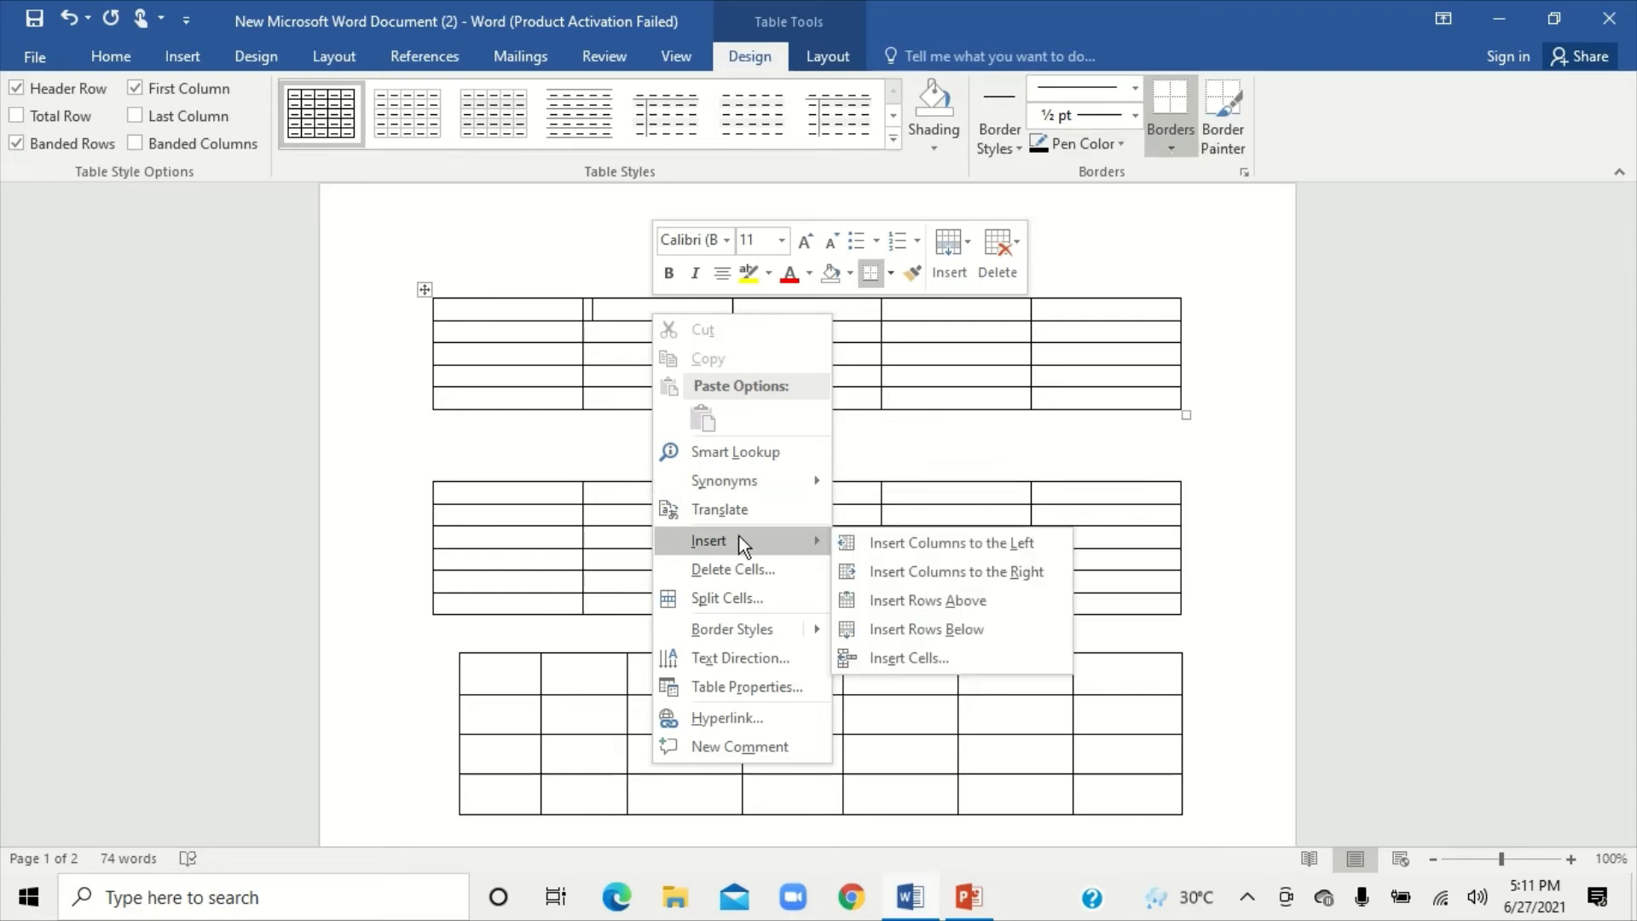
pyautogui.click(935, 602)
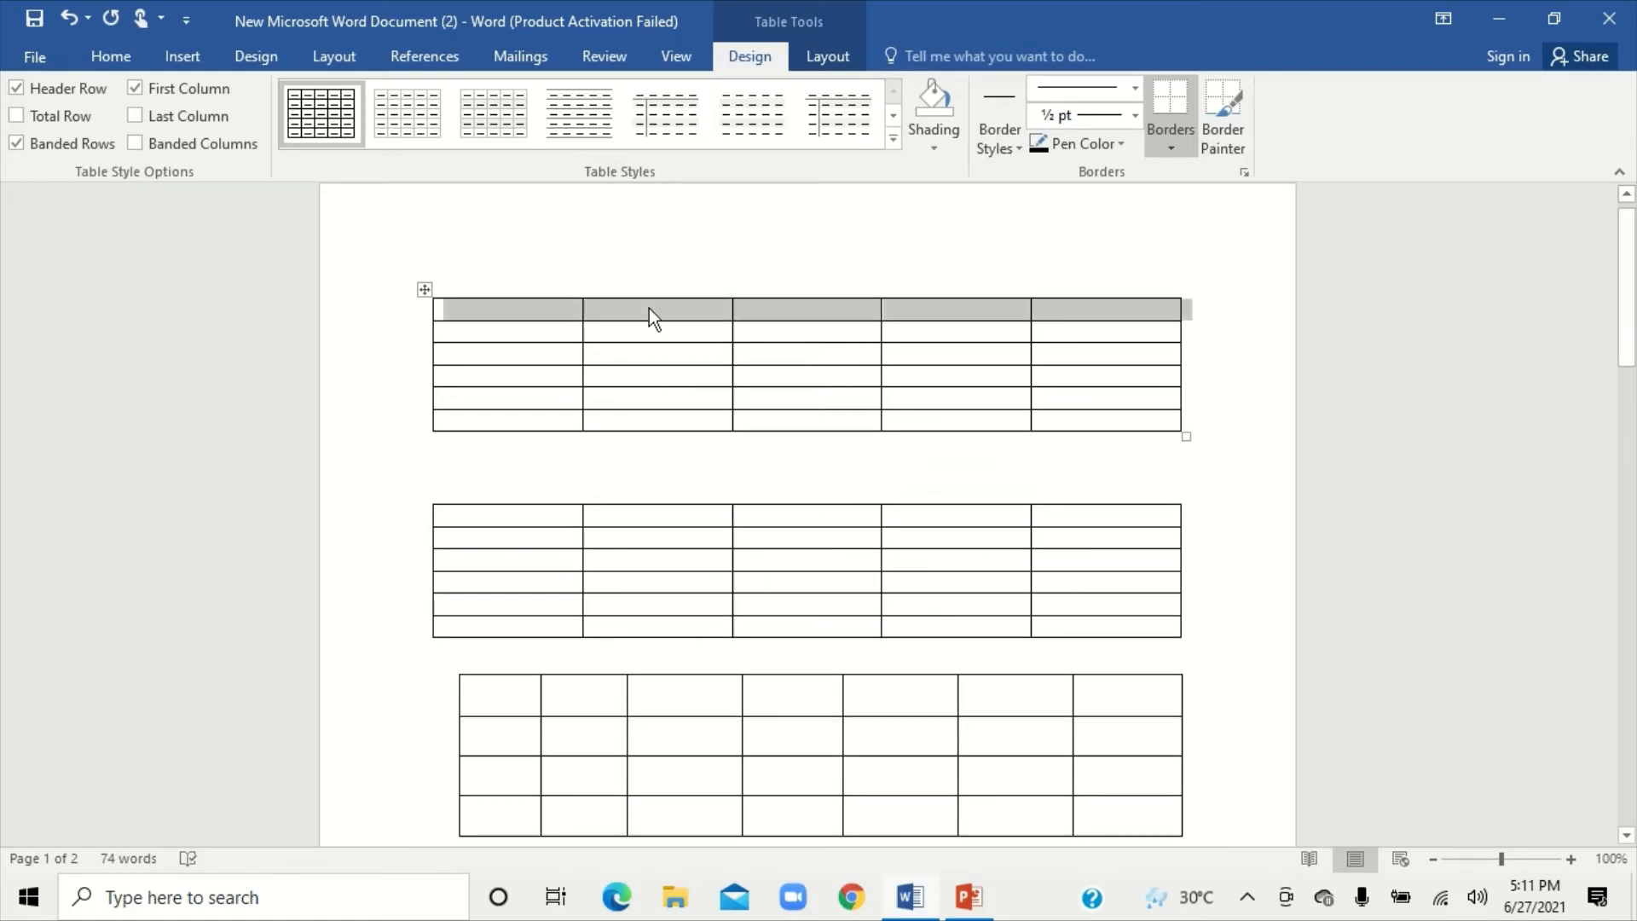
# - Insert a new row below the last row of the first table
pyautogui.click(650, 421)
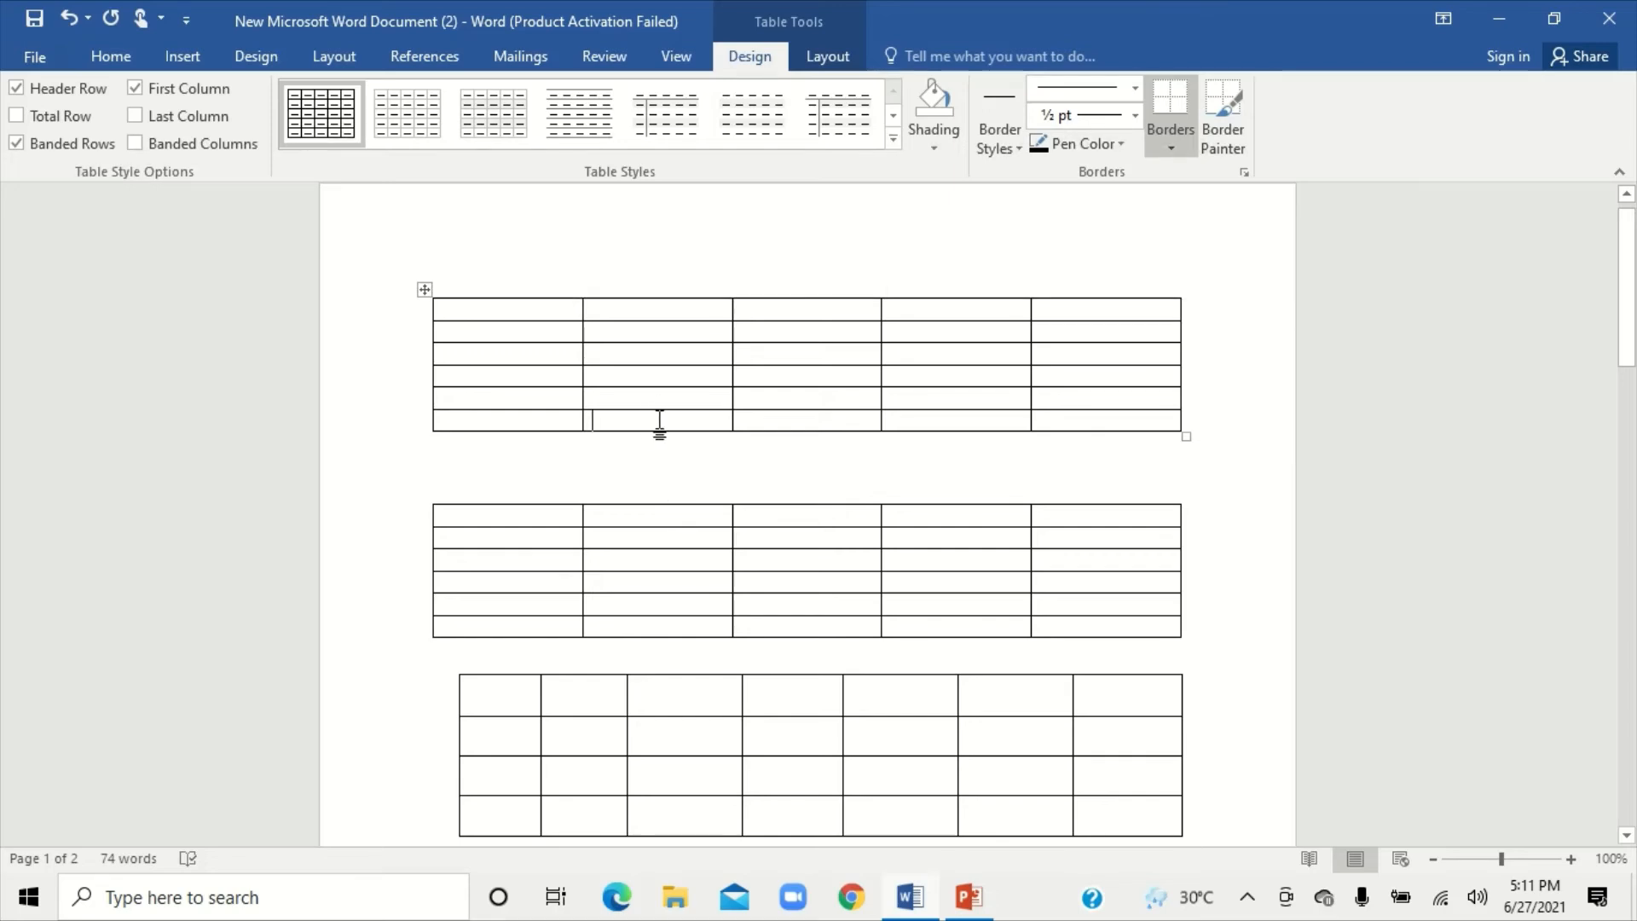
pyautogui.click(826, 52)
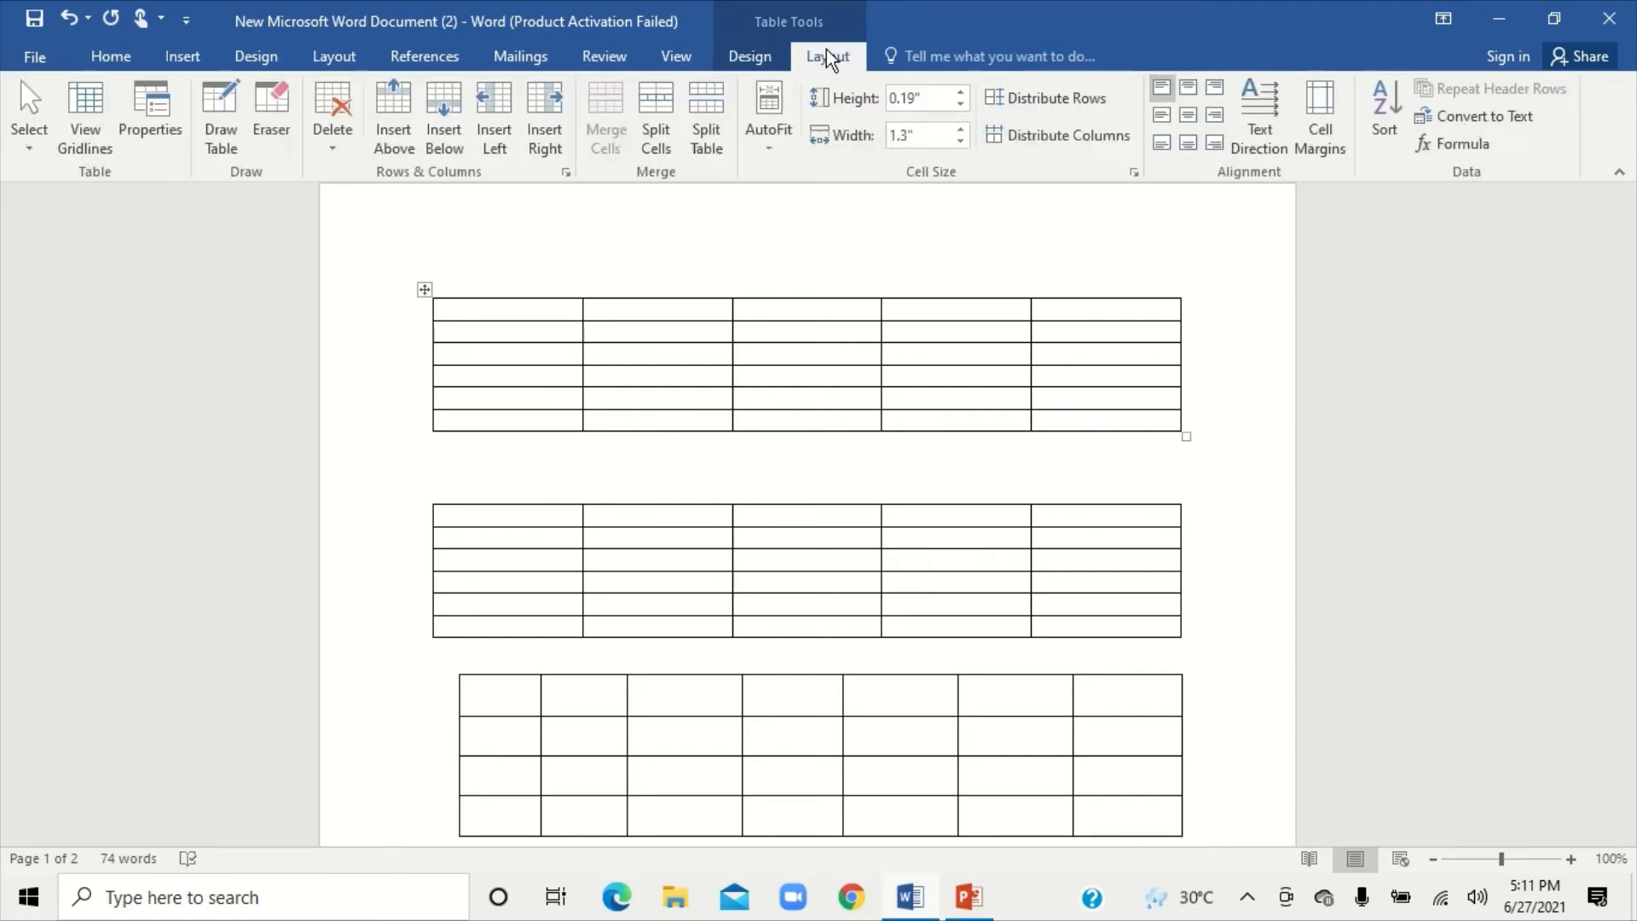
pyautogui.click(454, 124)
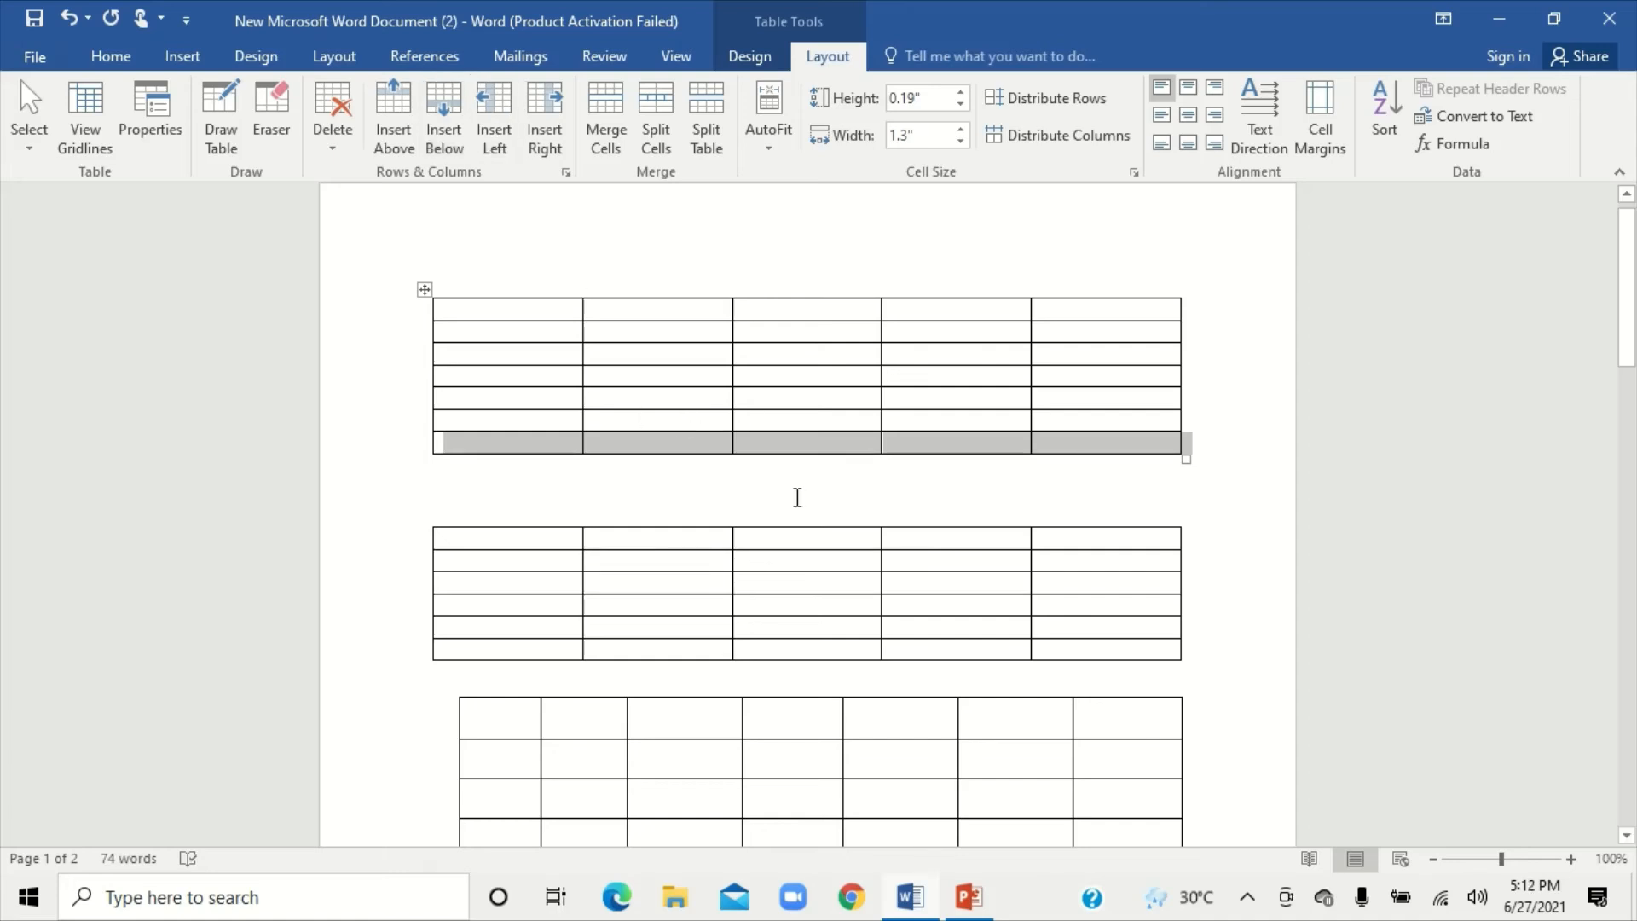
# - Insert a new column to the right of the last column in the second table
pyautogui.click(1073, 540)
pyautogui.rightClick(1071, 540)
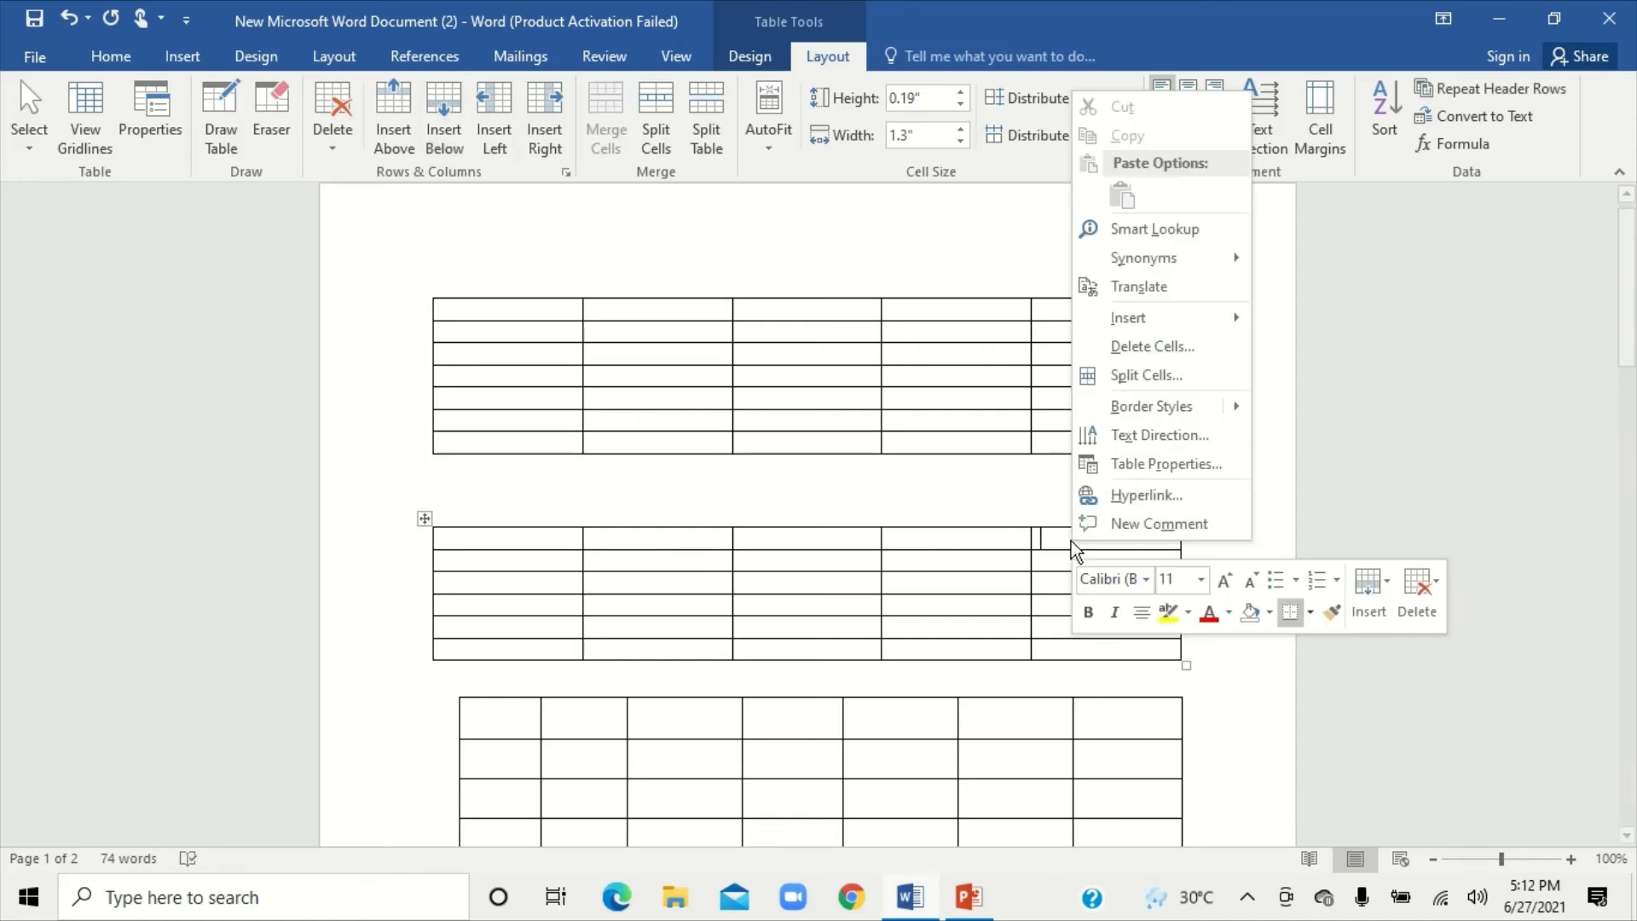
pyautogui.moveTo(1210, 317)
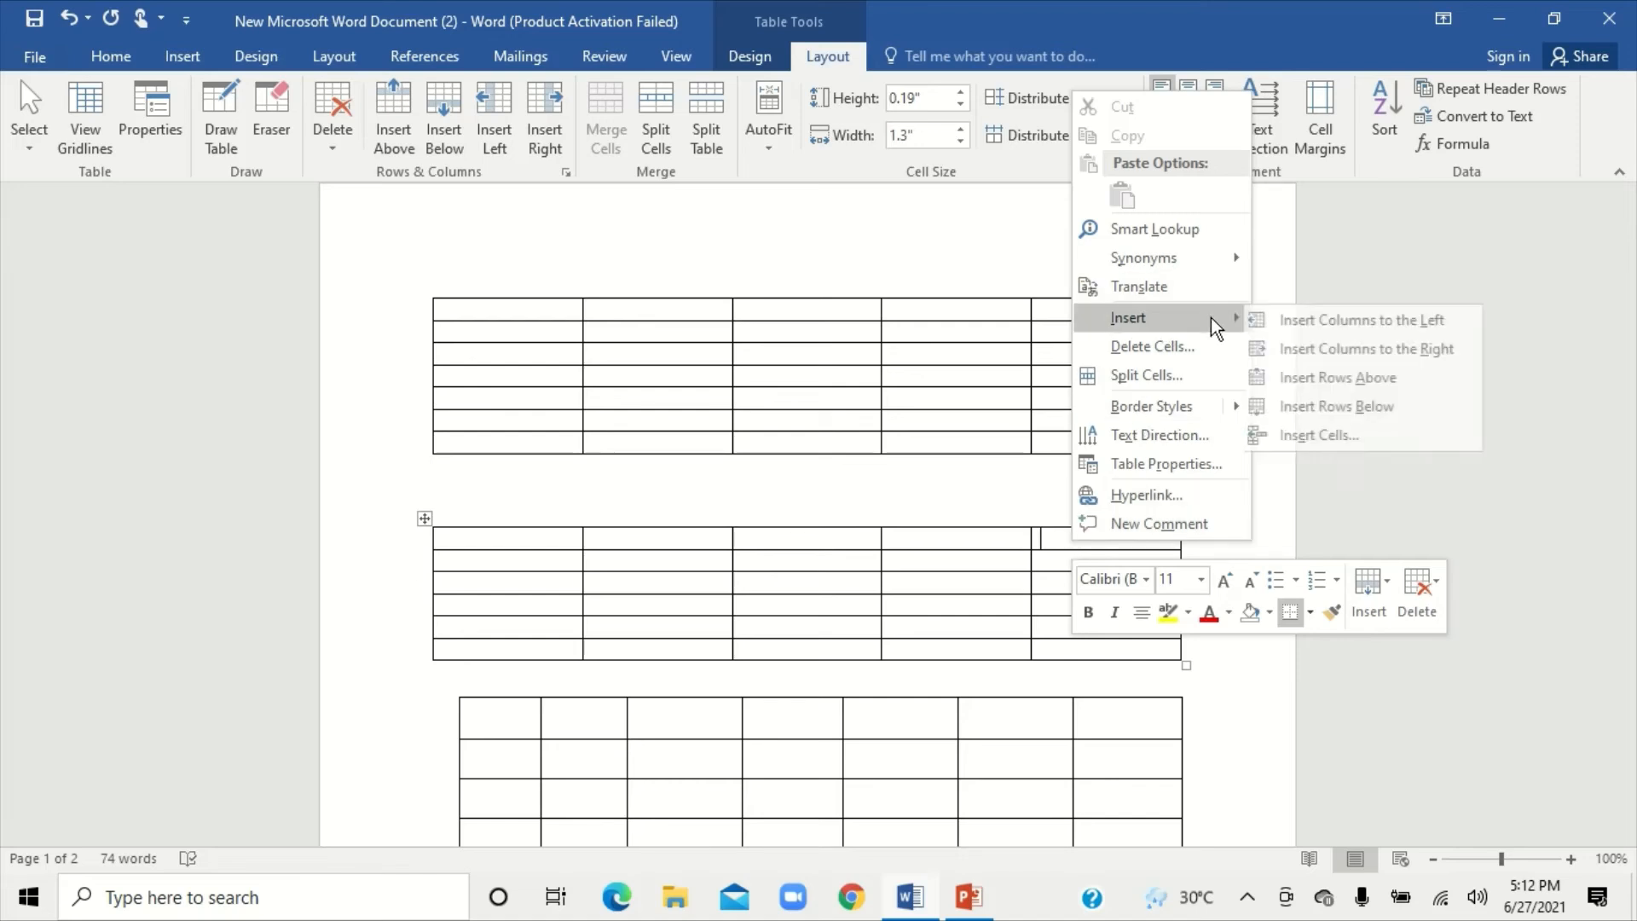
pyautogui.click(1316, 351)
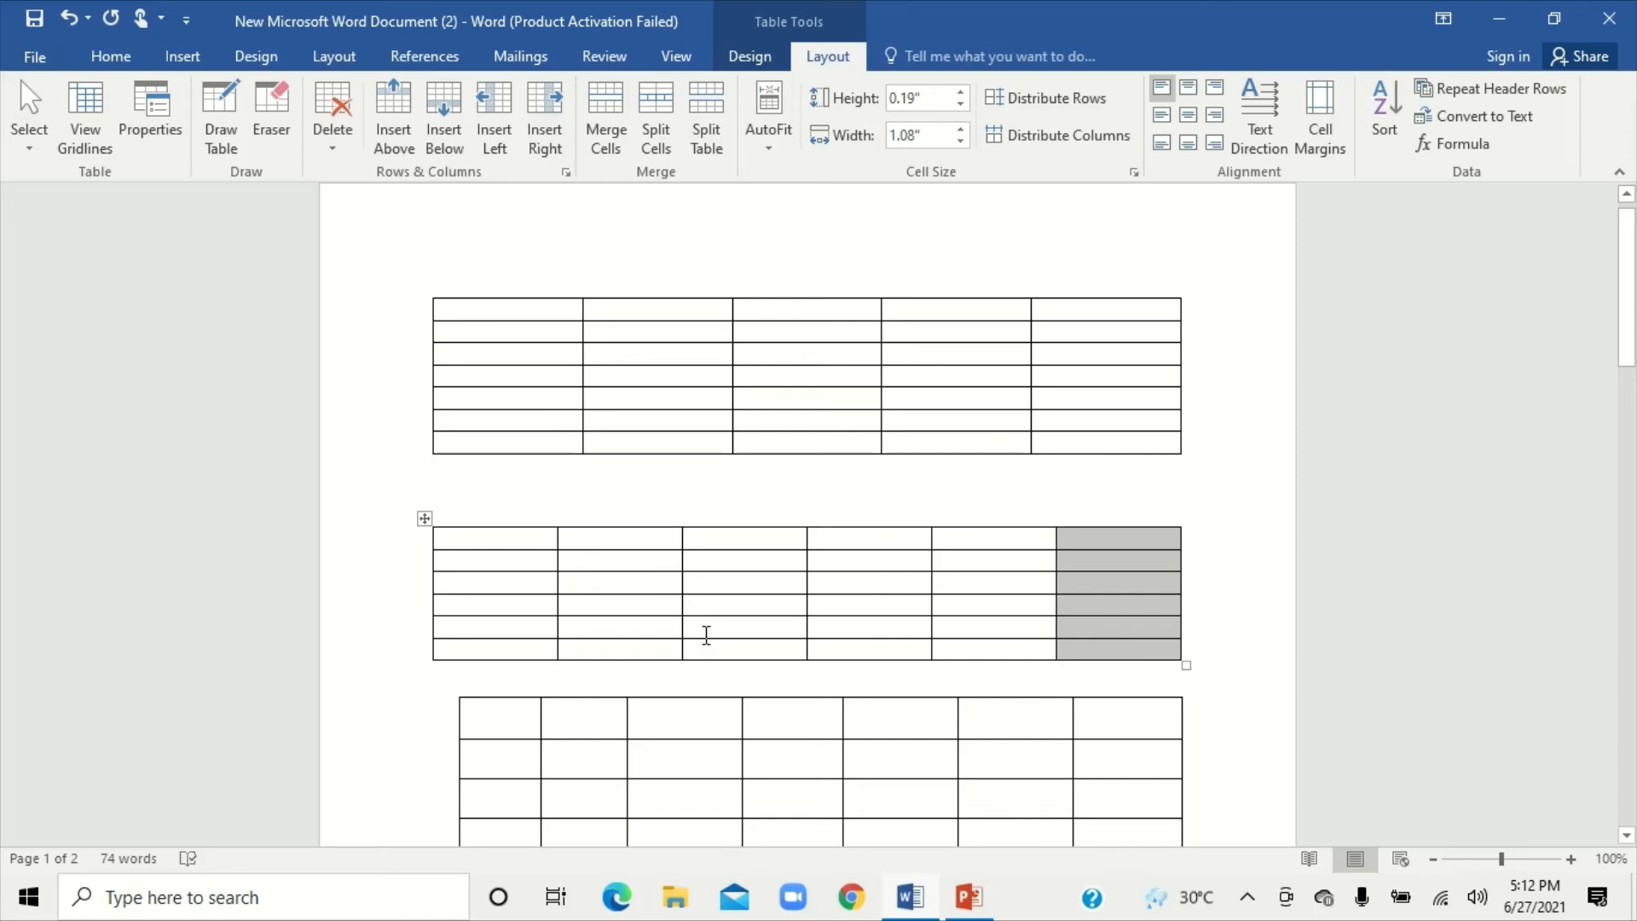
# - Insert a new column to the left of the first column in the second table
pyautogui.click(490, 582)
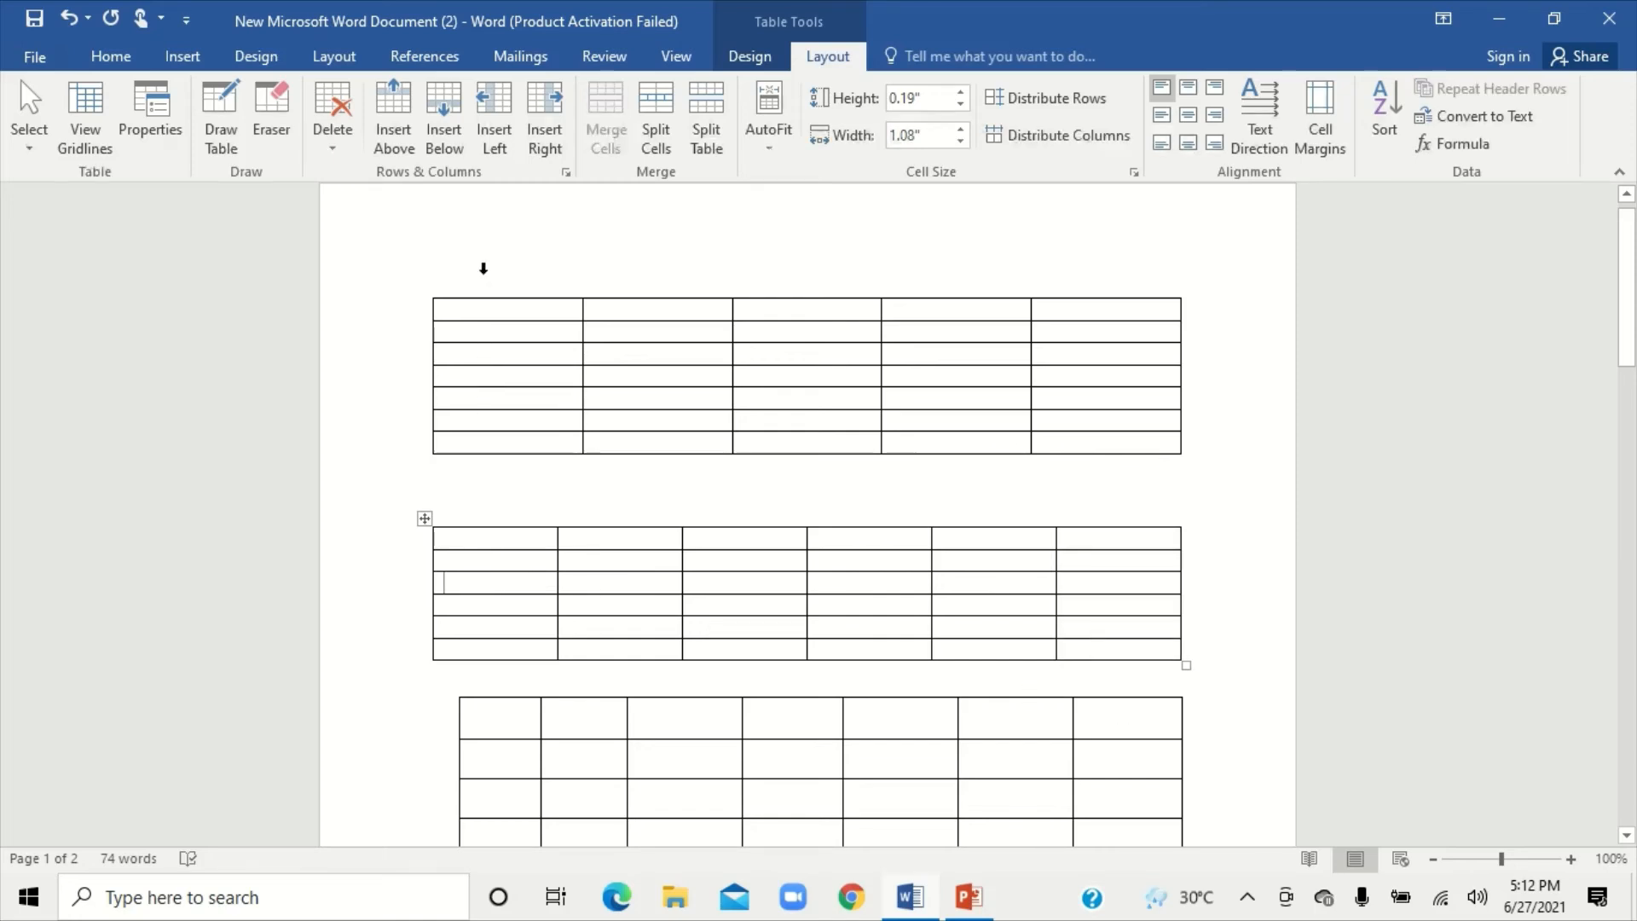
pyautogui.click(498, 130)
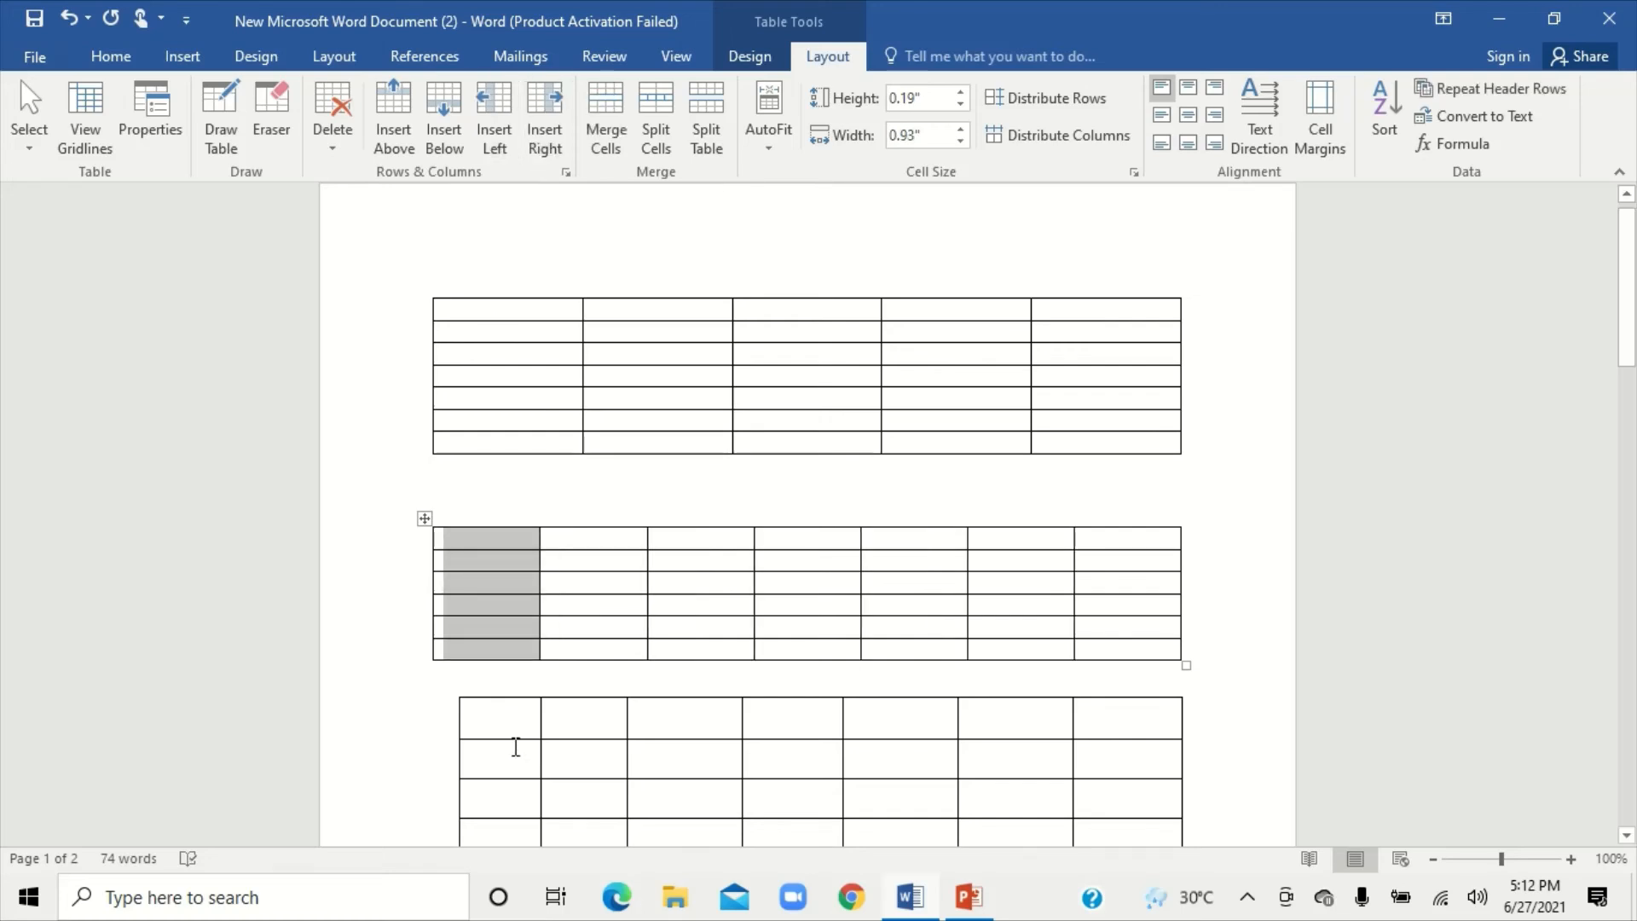
pyautogui.click(605, 523)
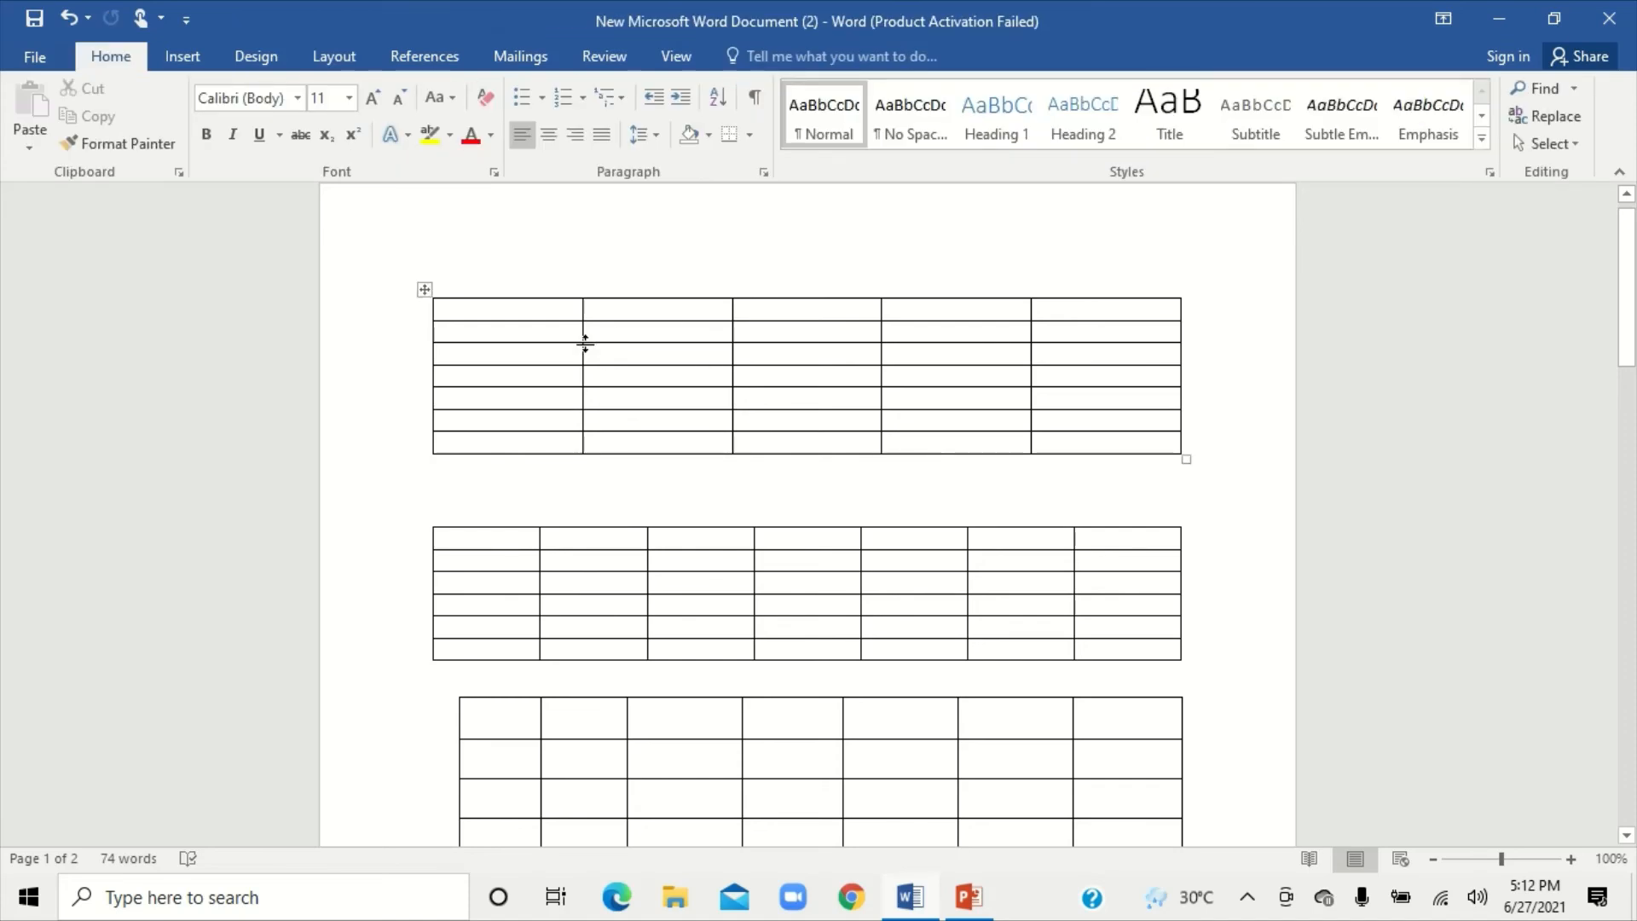
# - Split the first table into three separate tables, breaking it before its third row and again before its fifth row
pyautogui.click(475, 352)
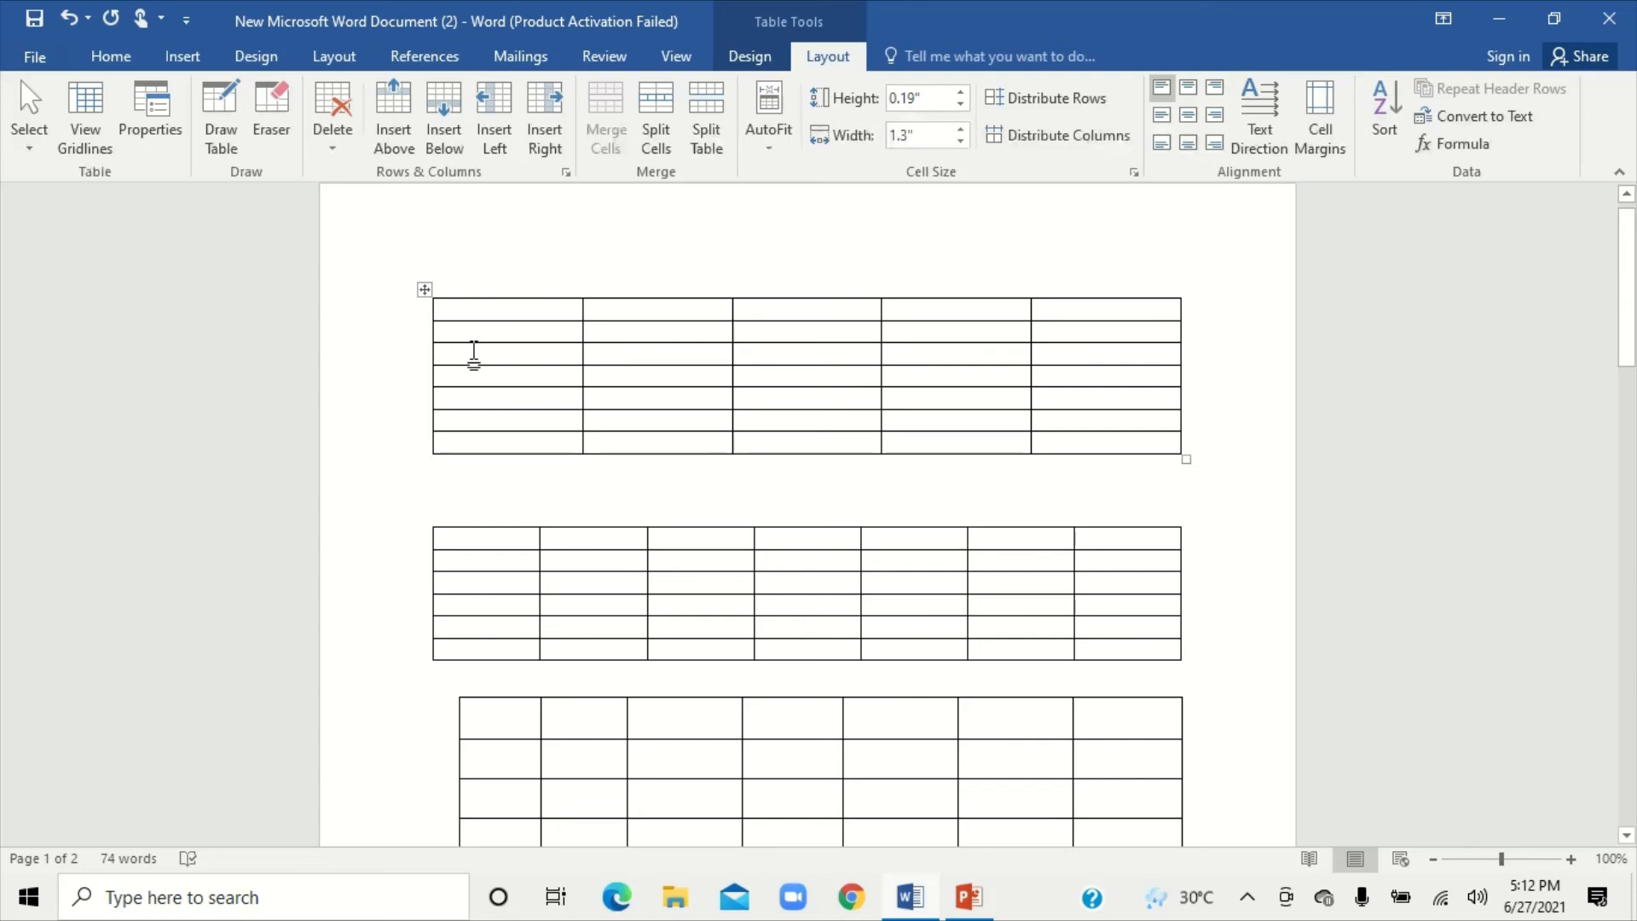
pyautogui.click(704, 116)
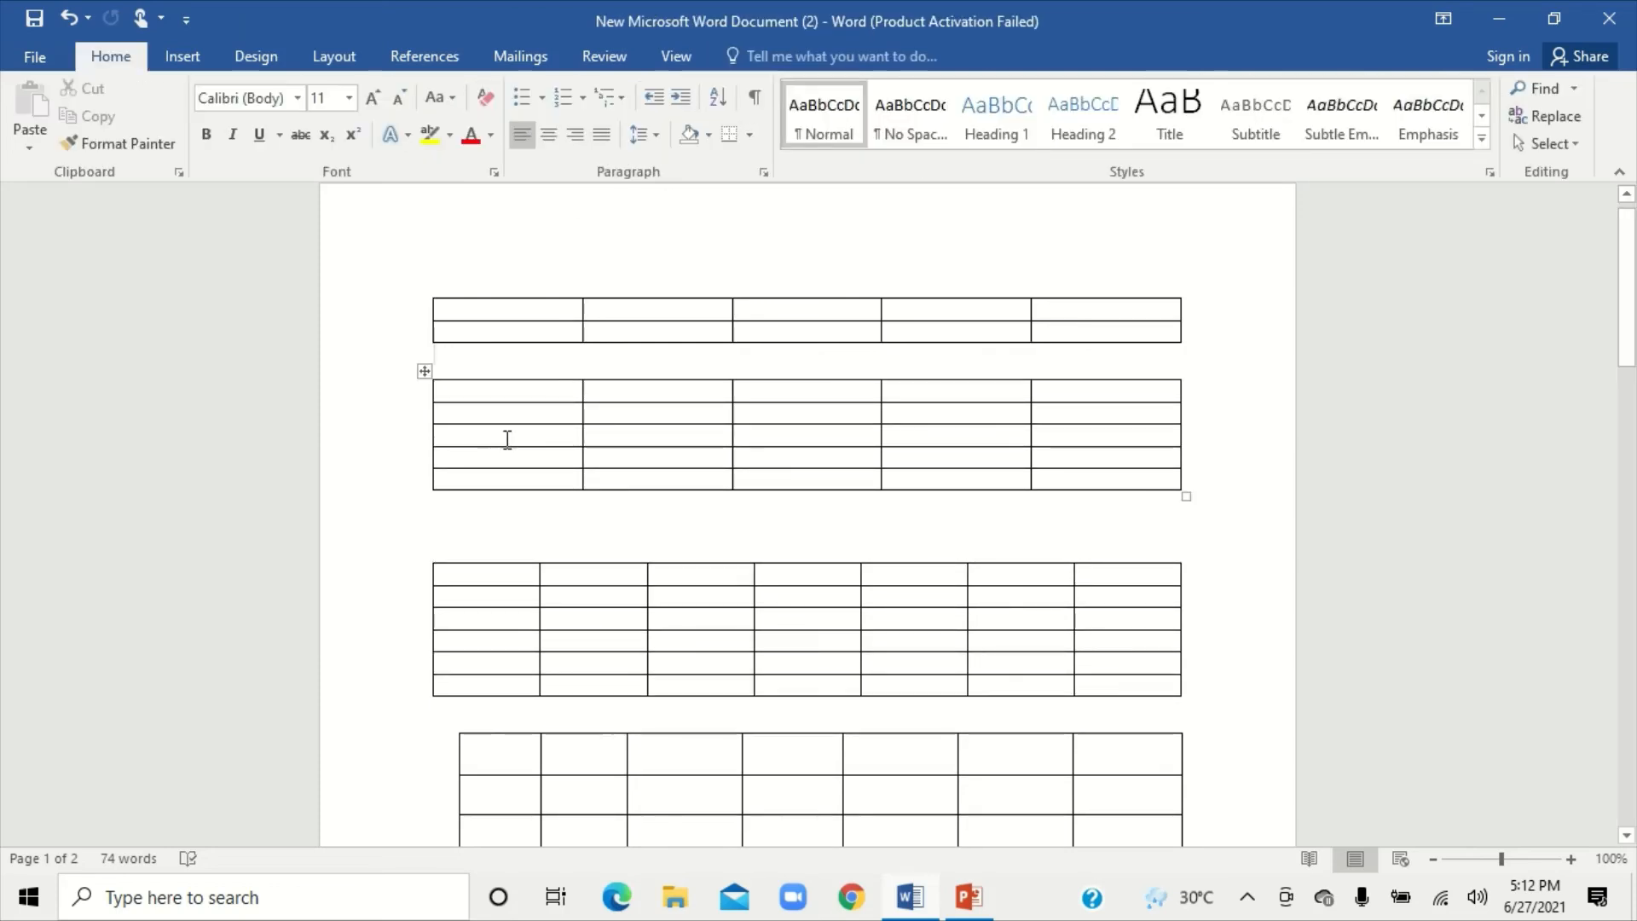
pyautogui.click(480, 439)
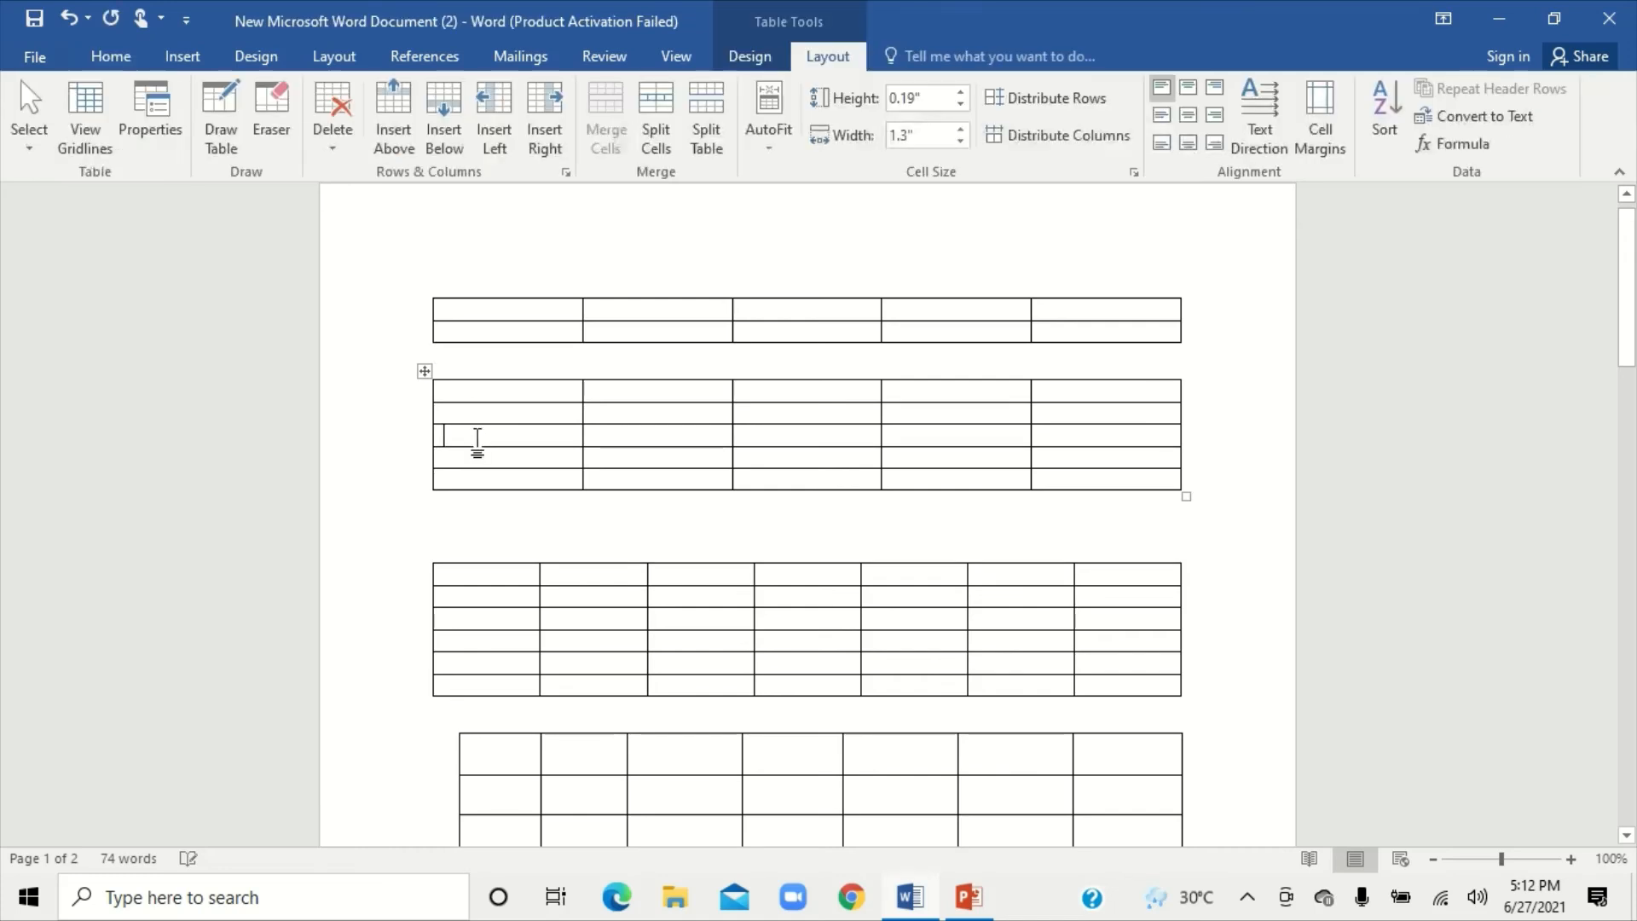
pyautogui.click(702, 141)
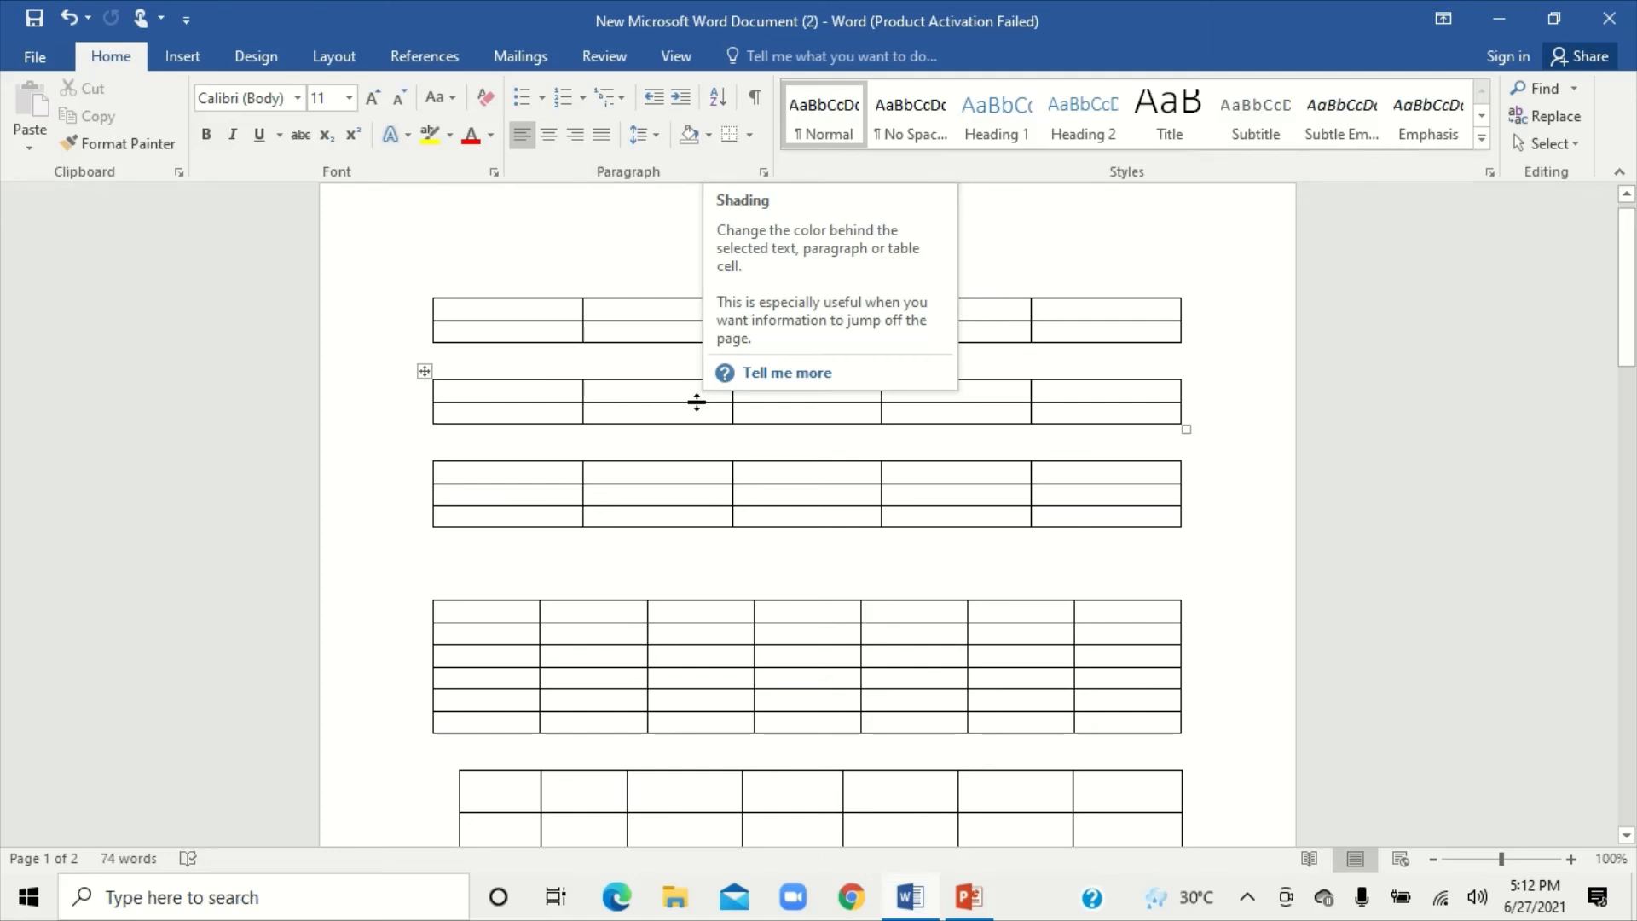
# - Split the first cell of the three-row table into 3 columns and 1 row
pyautogui.click(522, 477)
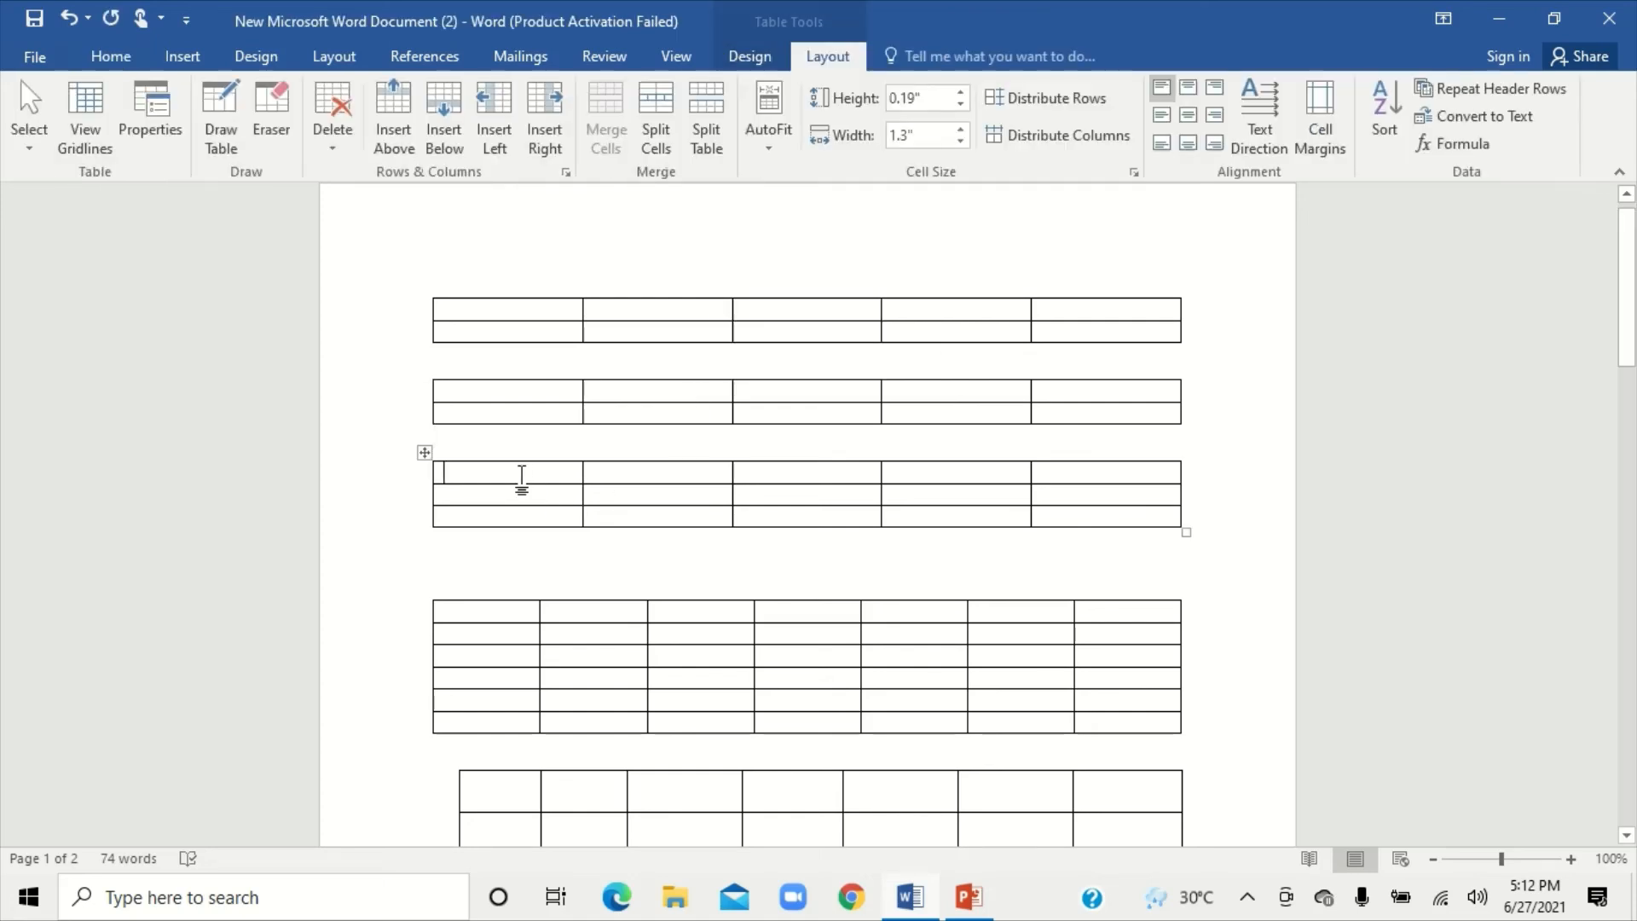
pyautogui.click(657, 106)
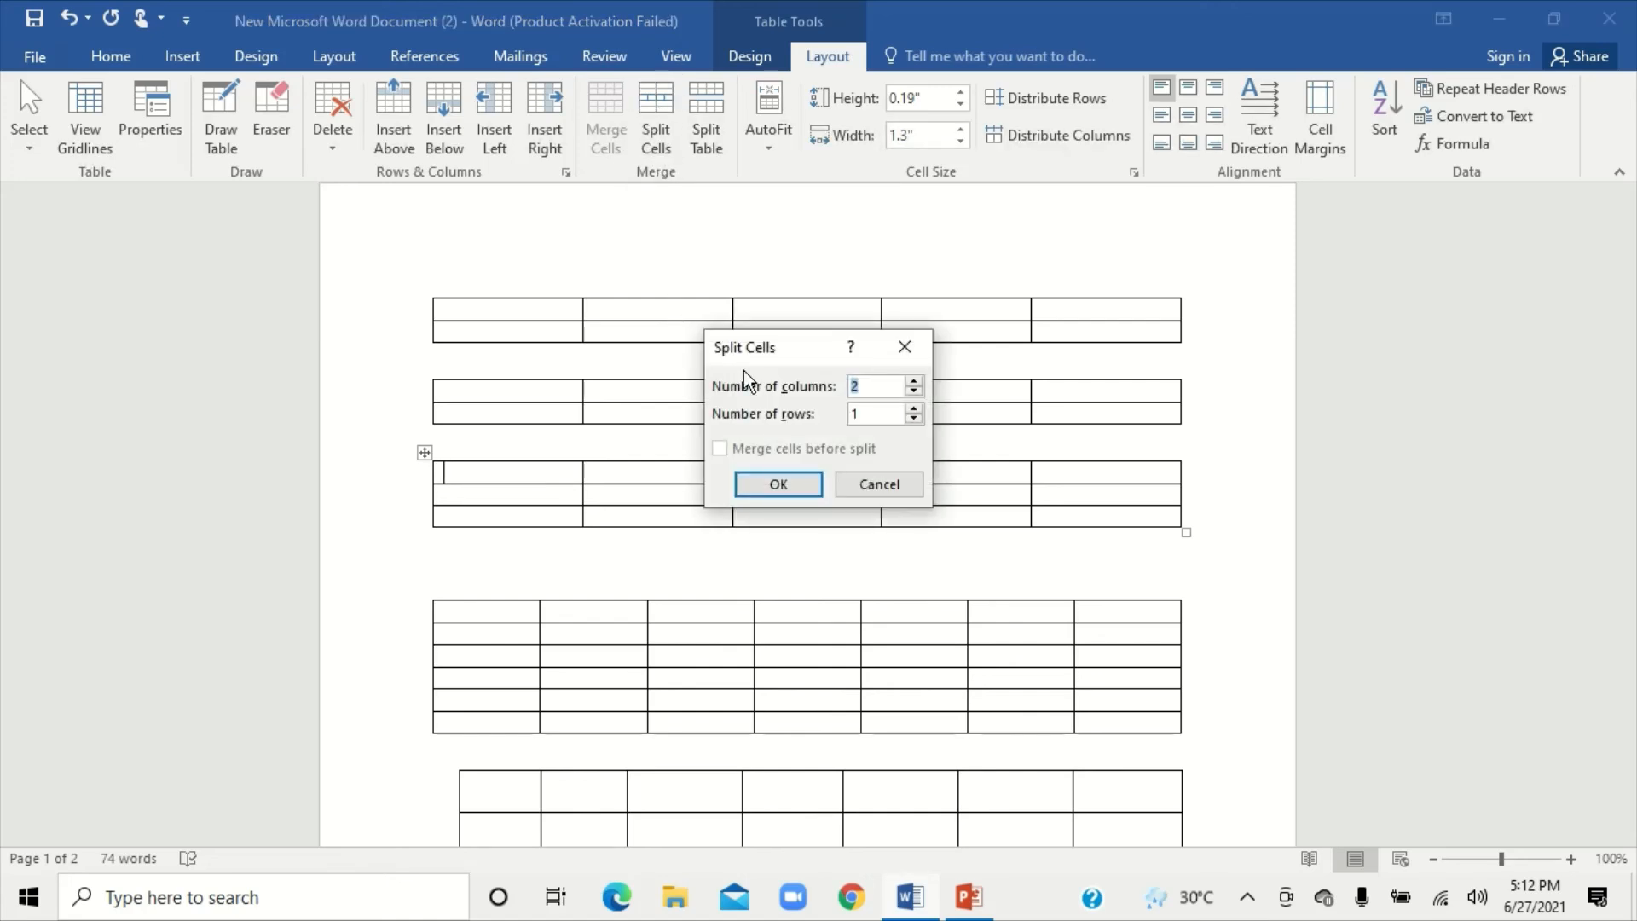
pyautogui.click(913, 393)
pyautogui.click(914, 380)
pyautogui.click(914, 380)
pyautogui.click(802, 483)
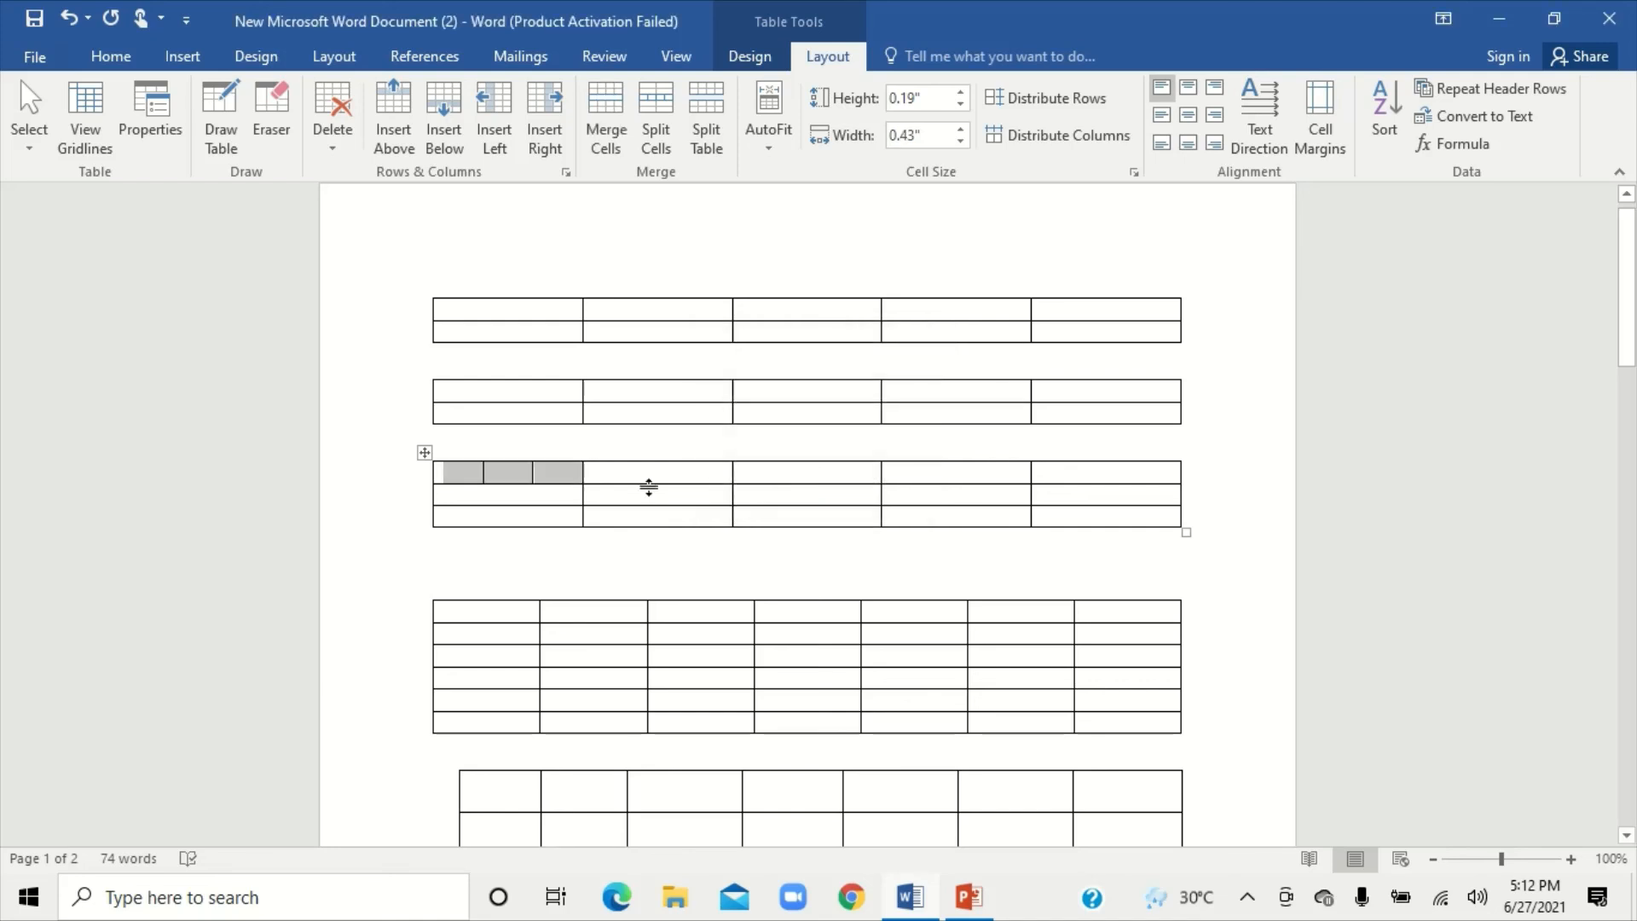
pyautogui.click(646, 454)
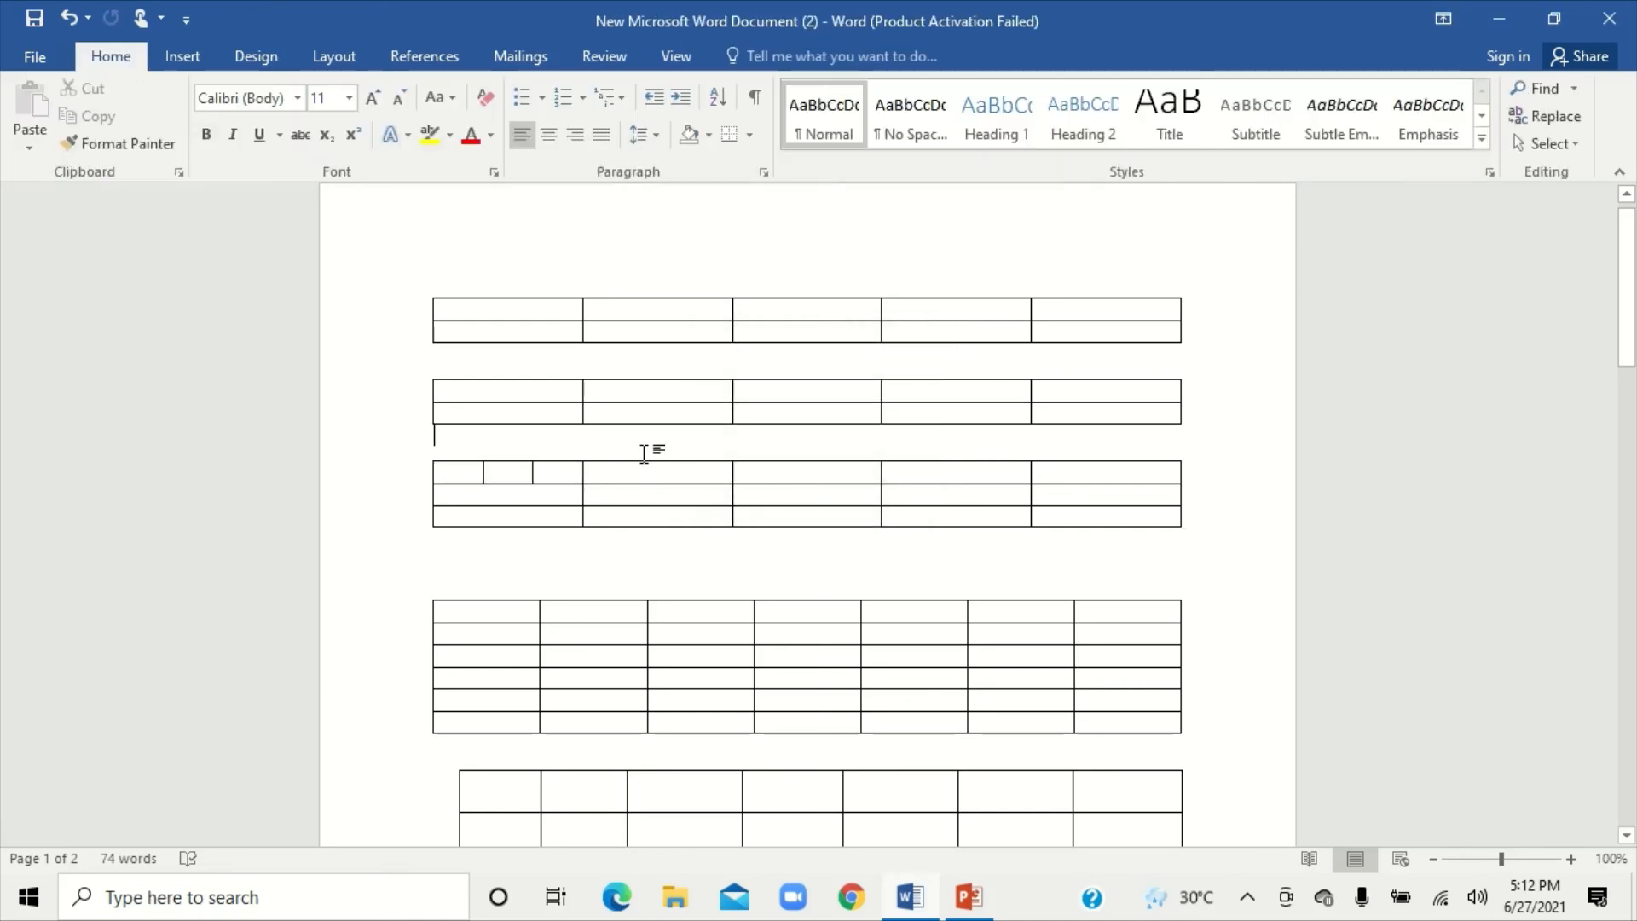
# - Merge all five cells in the top row of the first table into one cell
pyautogui.click(658, 317)
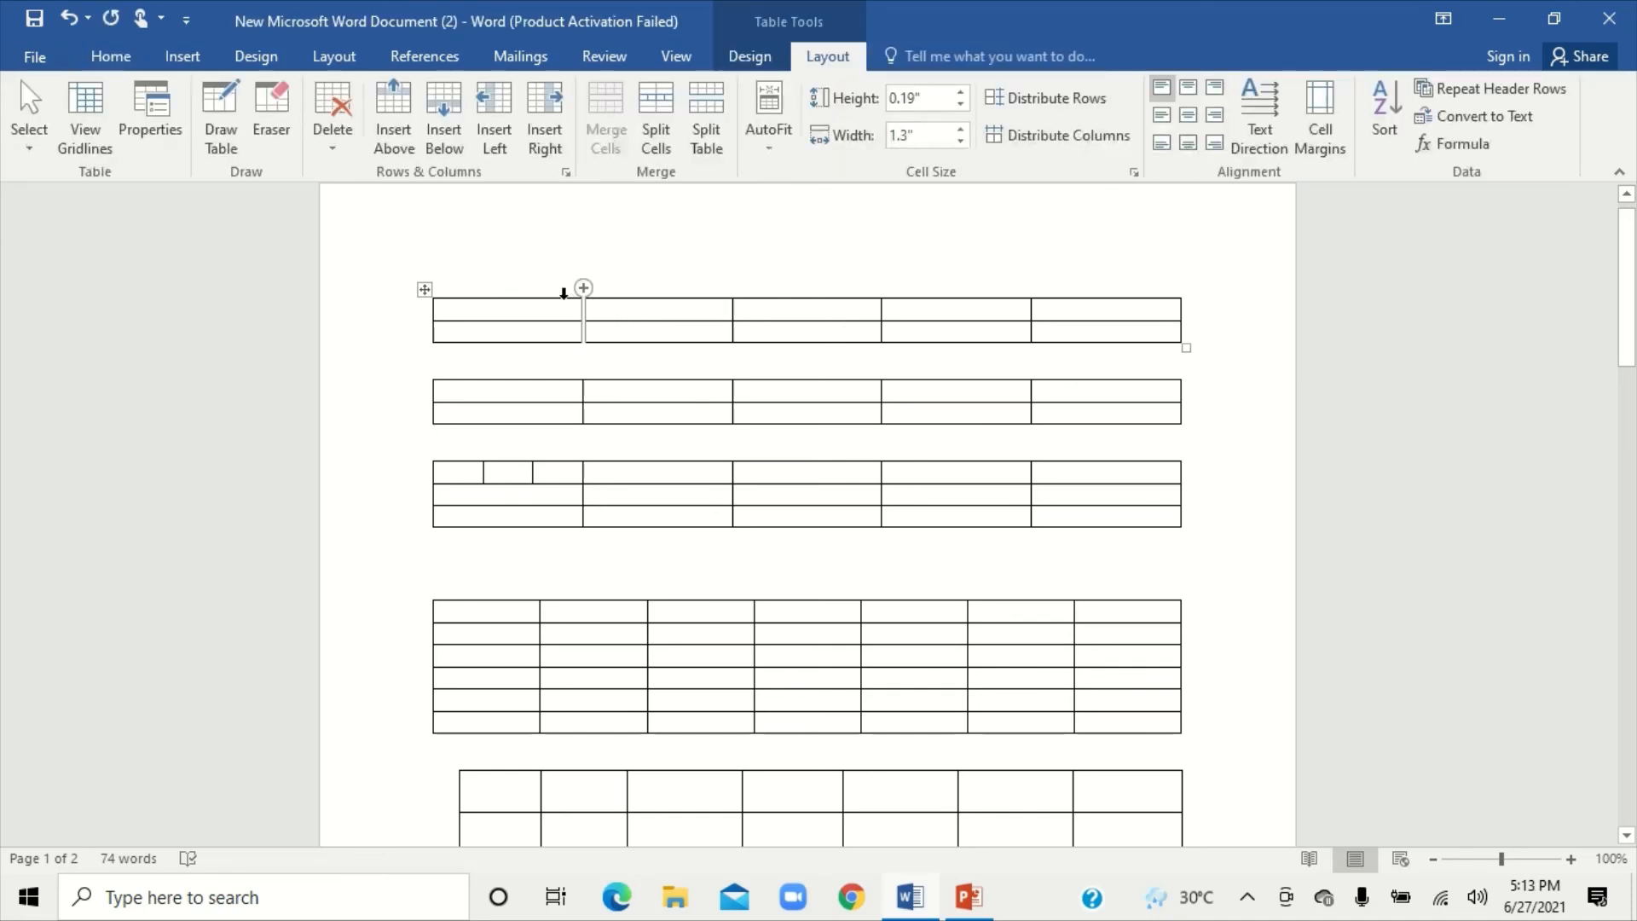
pyautogui.moveTo(555, 304); pyautogui.dragTo(1175, 323)
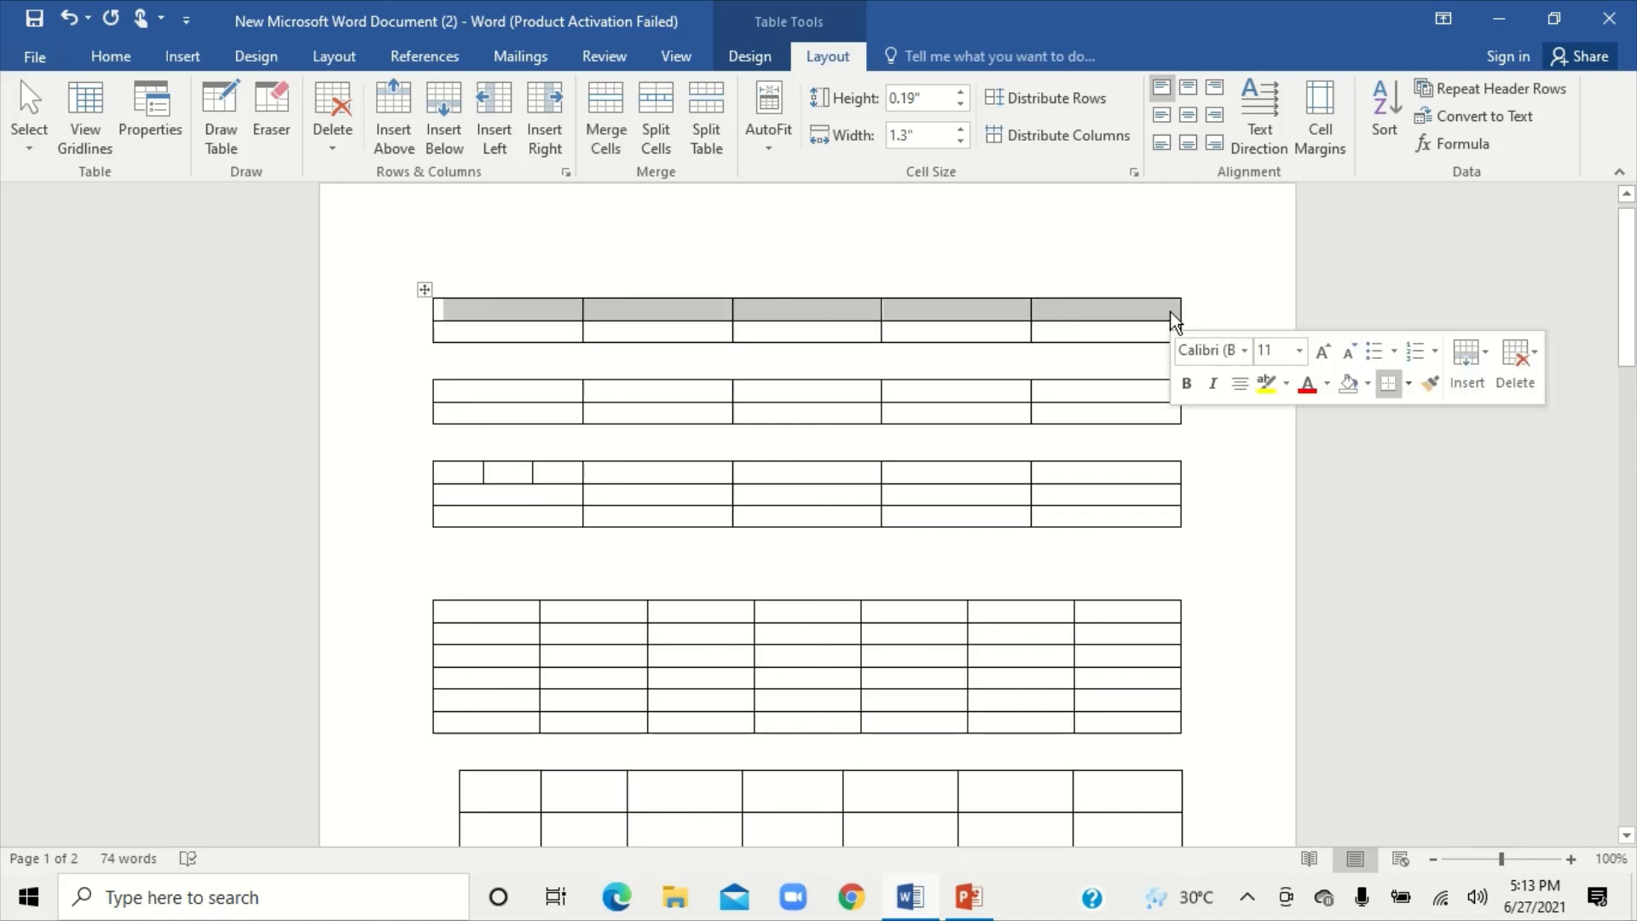
pyautogui.click(605, 116)
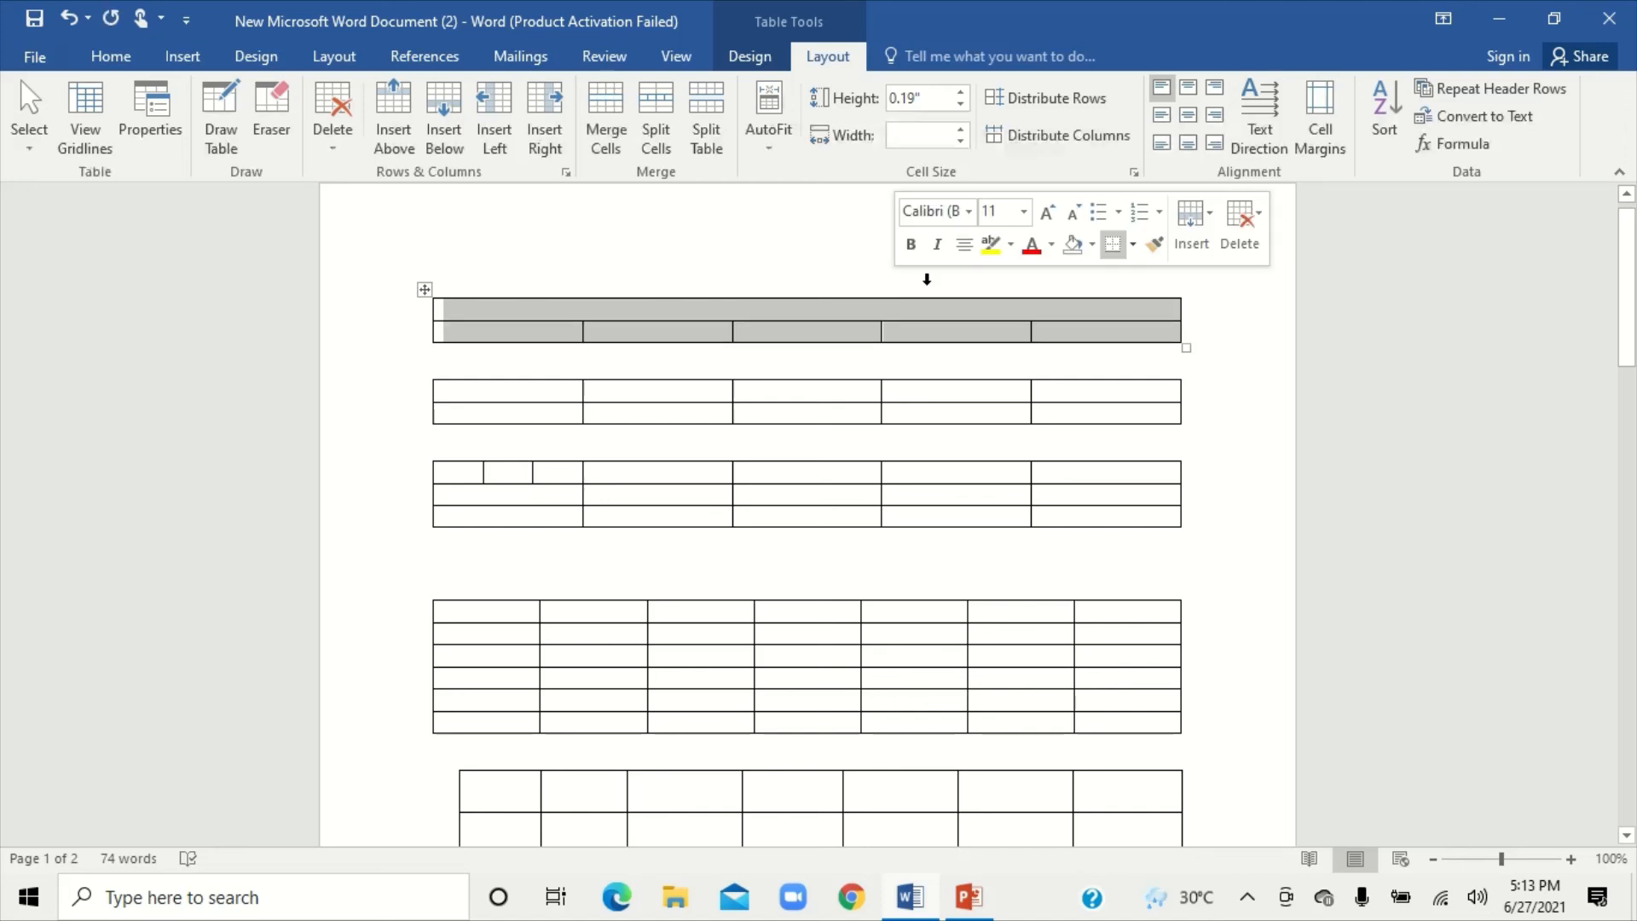
pyautogui.click(1220, 387)
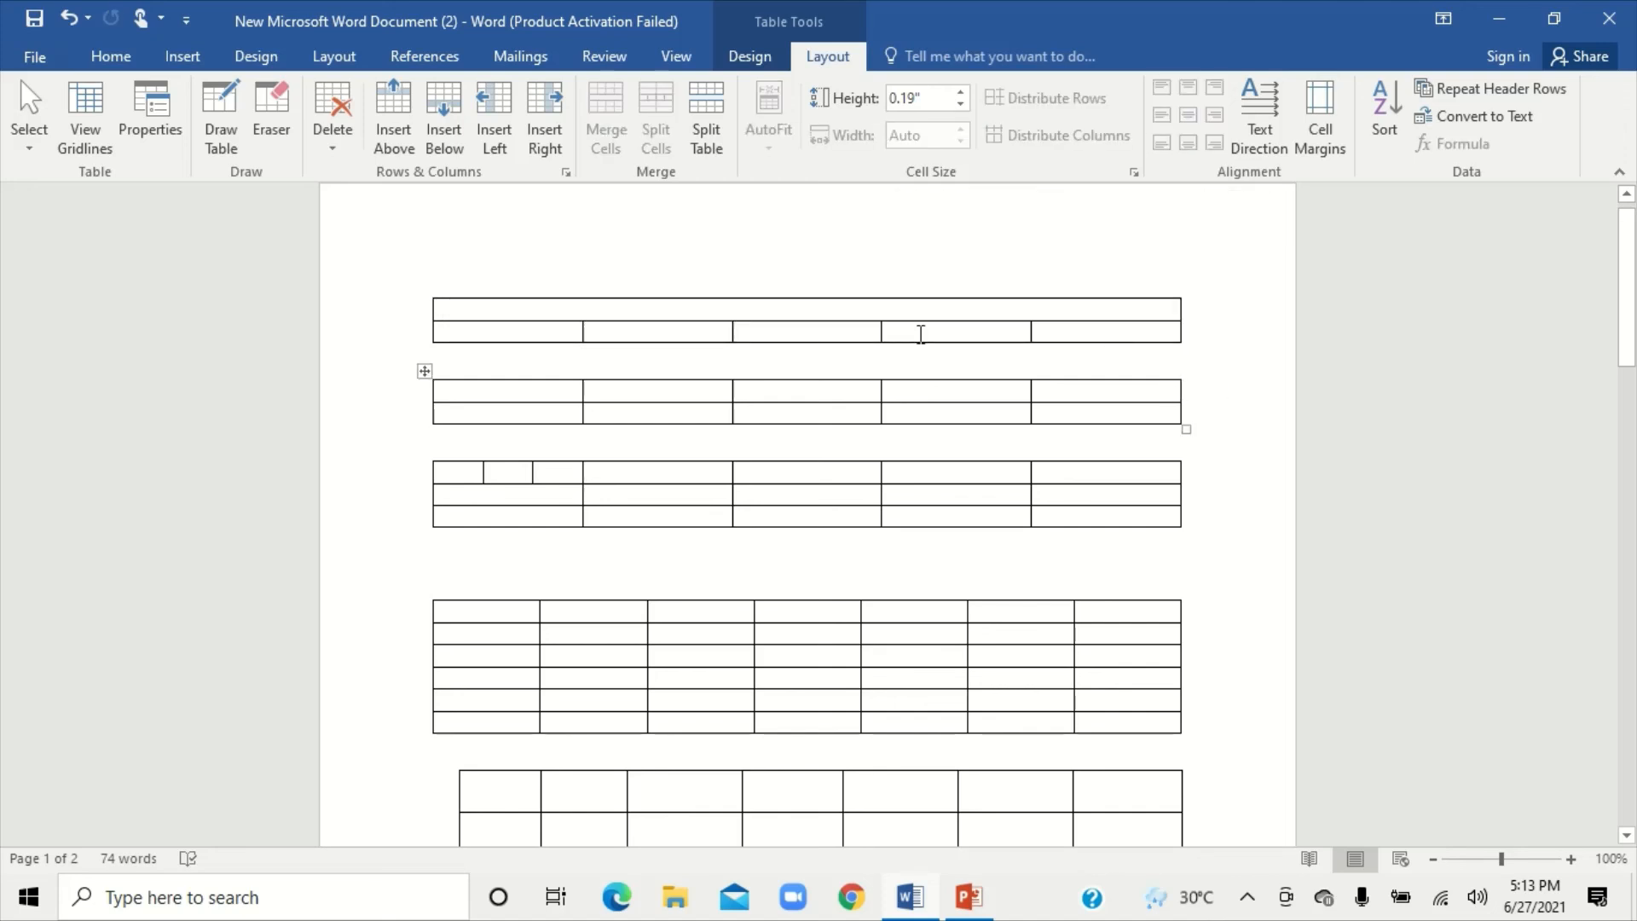